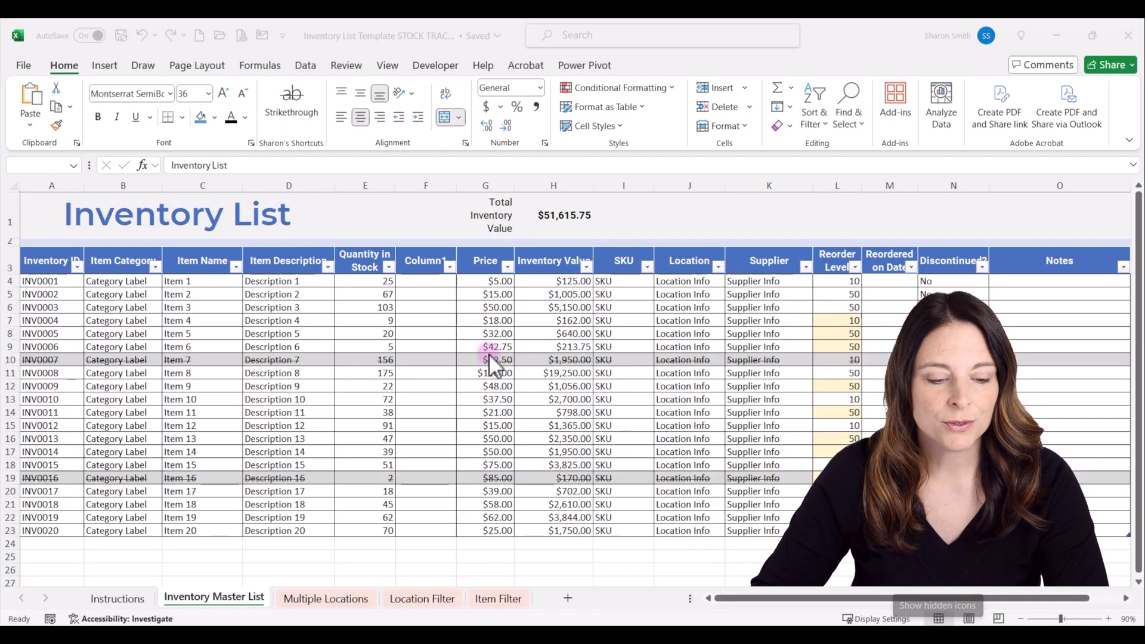
Step: Fill the Quantity in Stock header cell E3 with orange to make it stand out
left_click(362, 264)
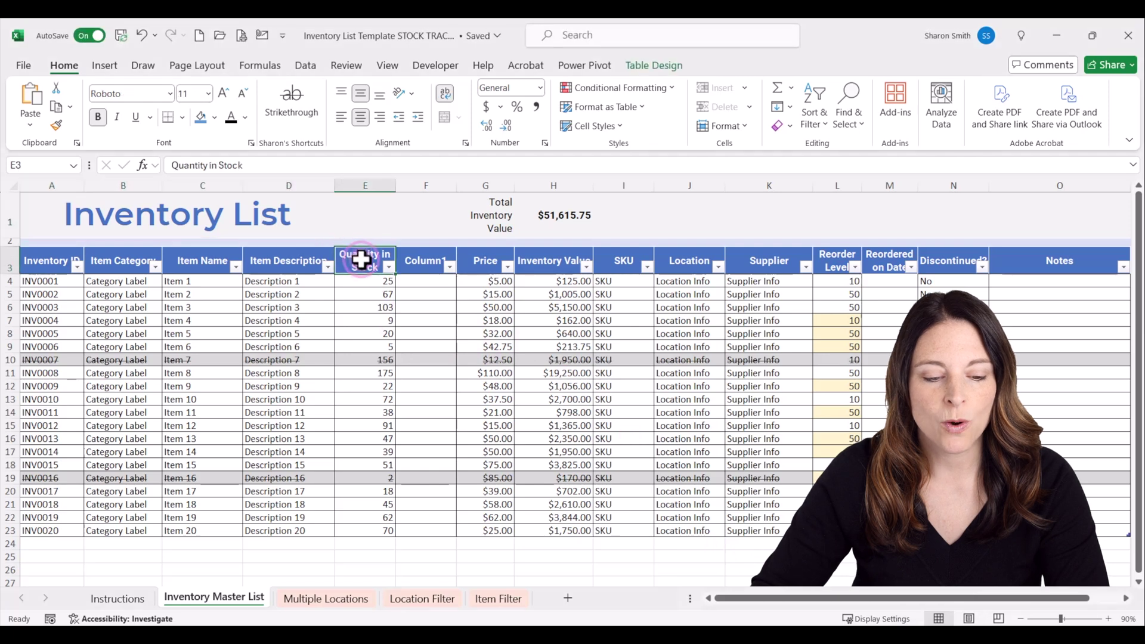
left_click(214, 117)
left_click(261, 155)
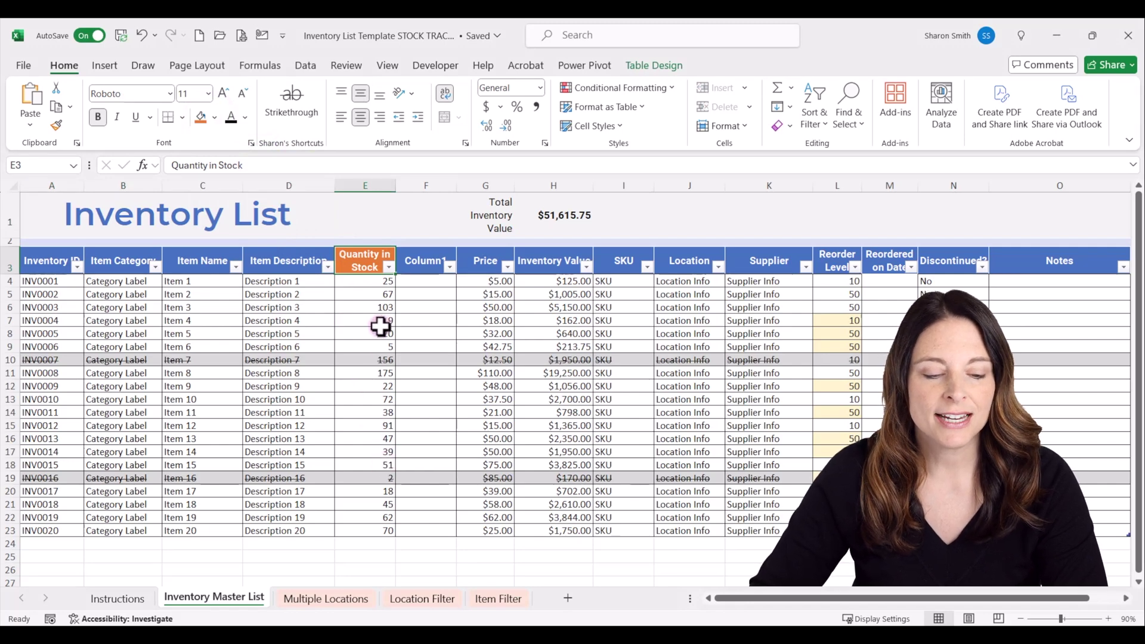
left_click(370, 288)
left_click(367, 308)
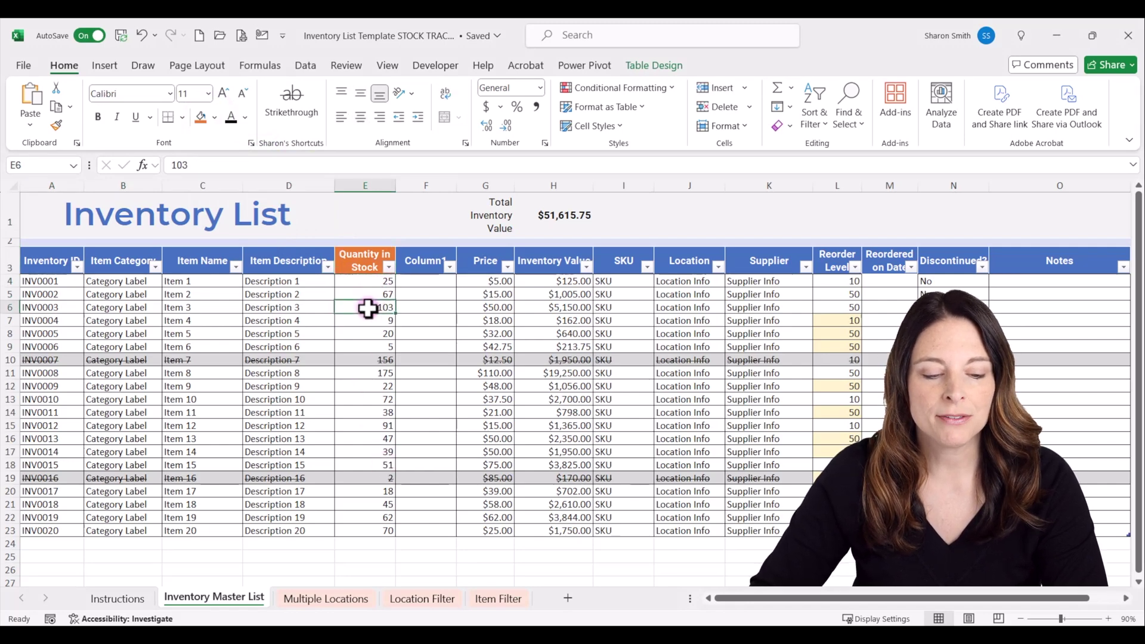
left_click(373, 362)
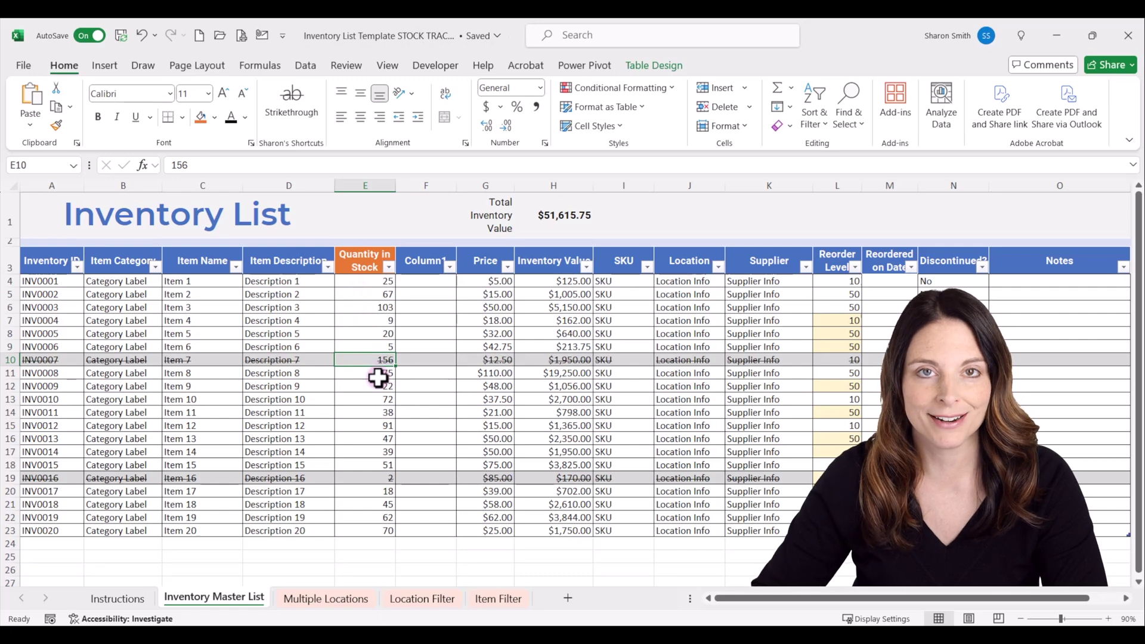
Step: Rename the Inventory Master List sheet to MasterInventory
double_click(221, 596)
type("M")
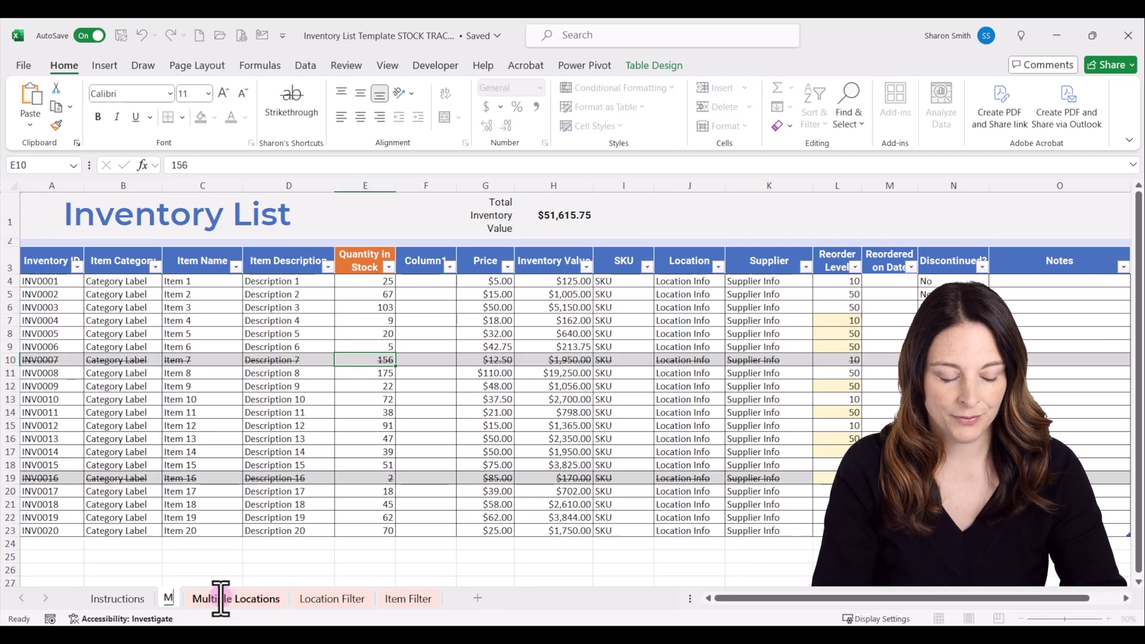
type("asterInventory")
left_click(206, 578)
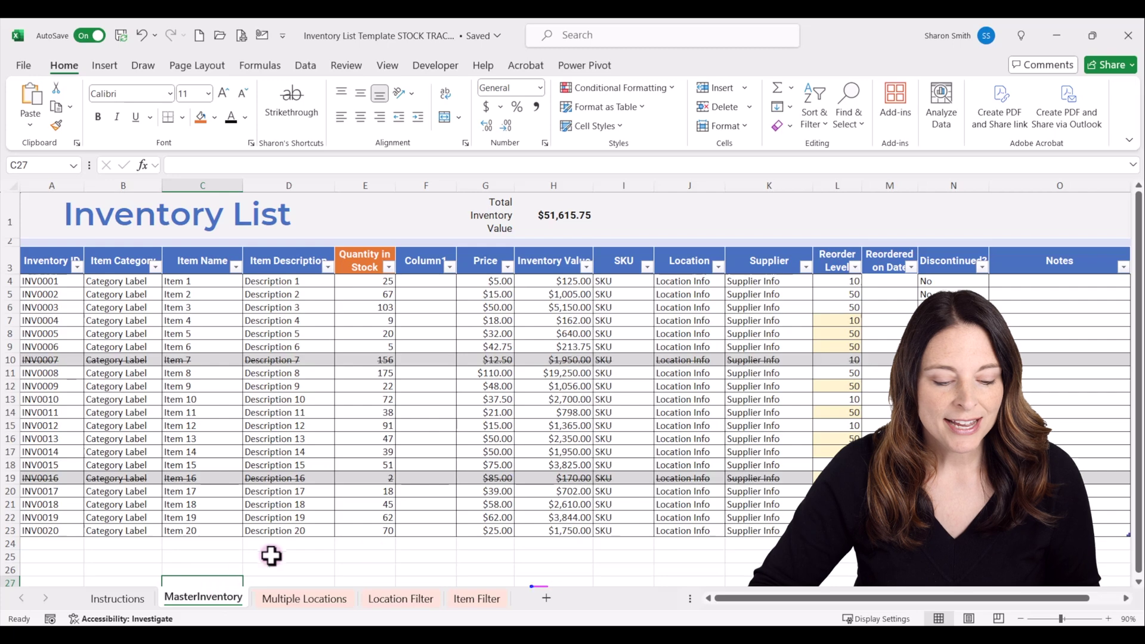
Step: Add a new worksheet to the workbook and name it StockTracker
left_click(547, 598)
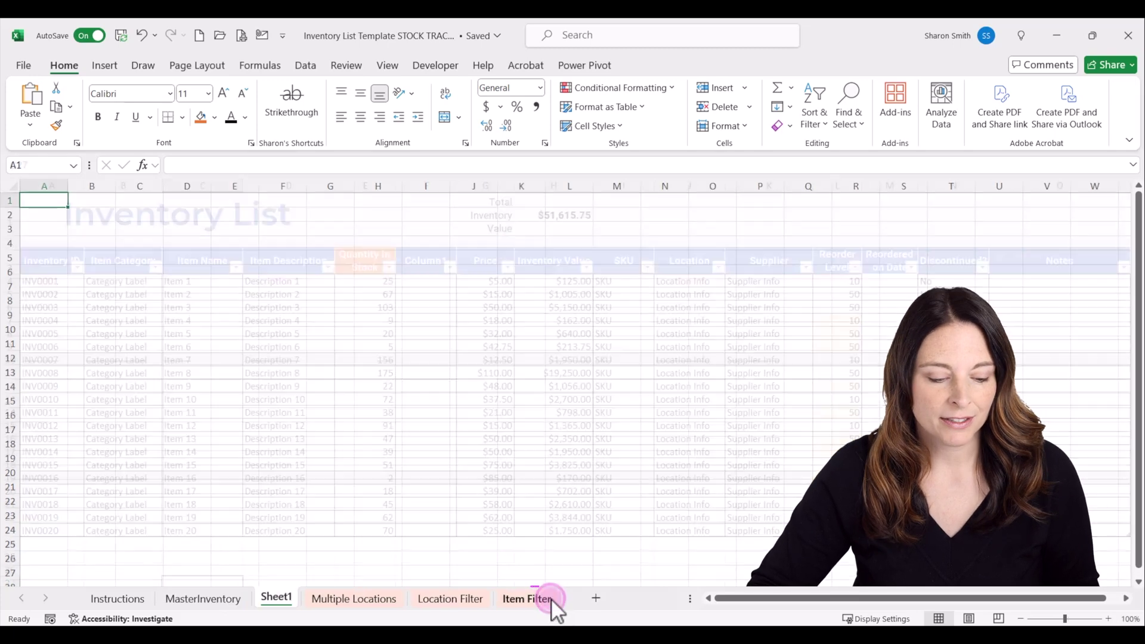
double_click(275, 598)
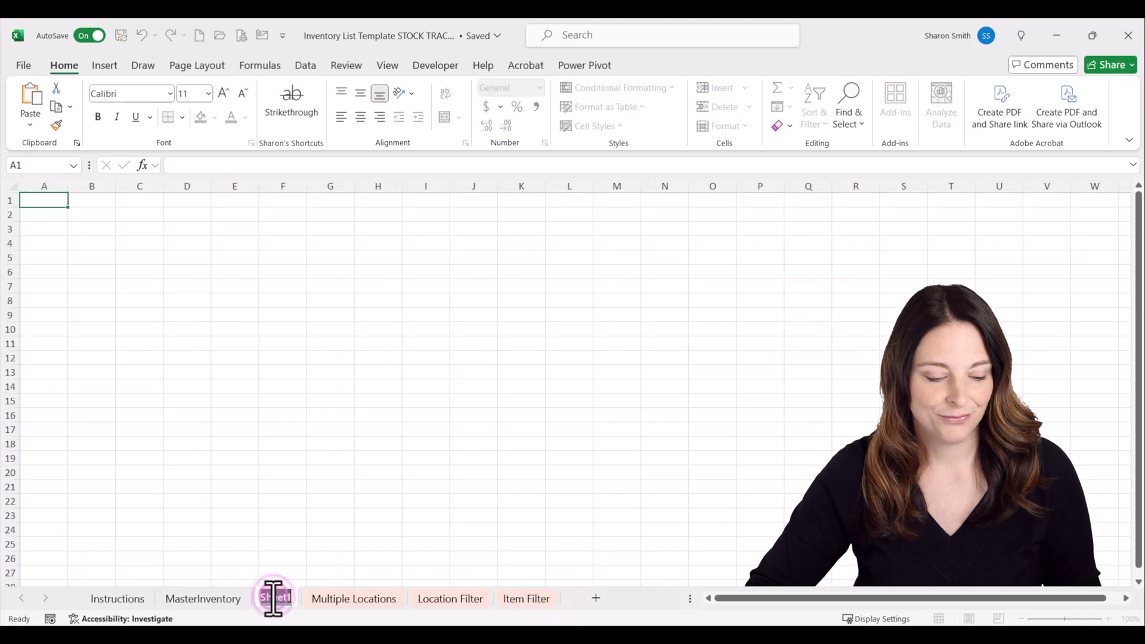
type("StockTracker")
key("Return")
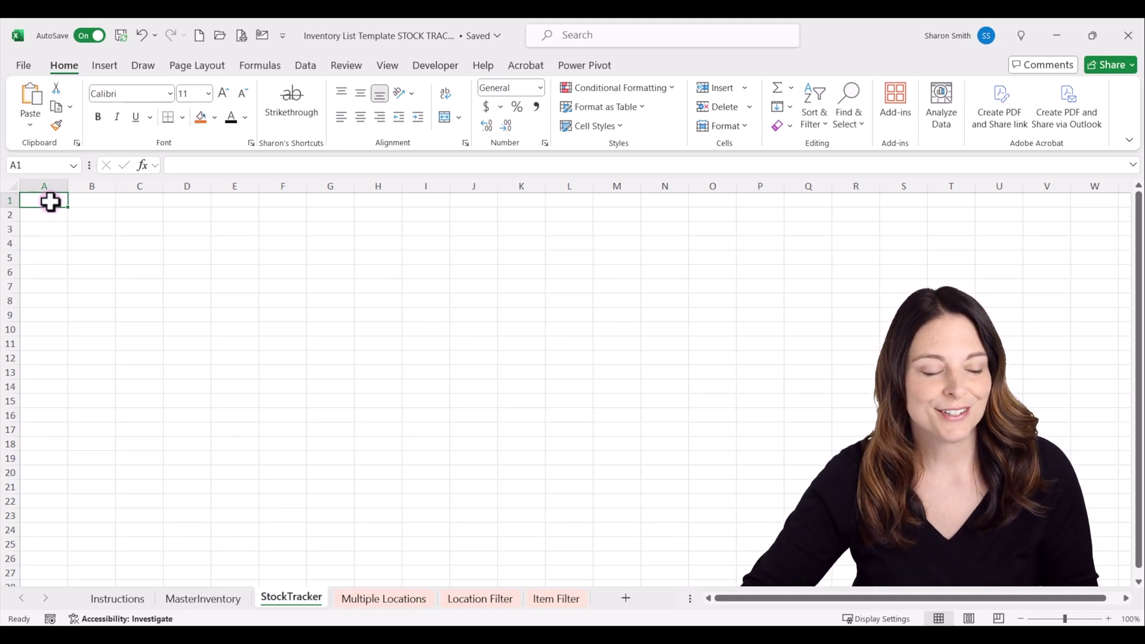
Step: Paste the copied transaction log with its header row into StockTracker, starting at cell A1
key("ctrl+v")
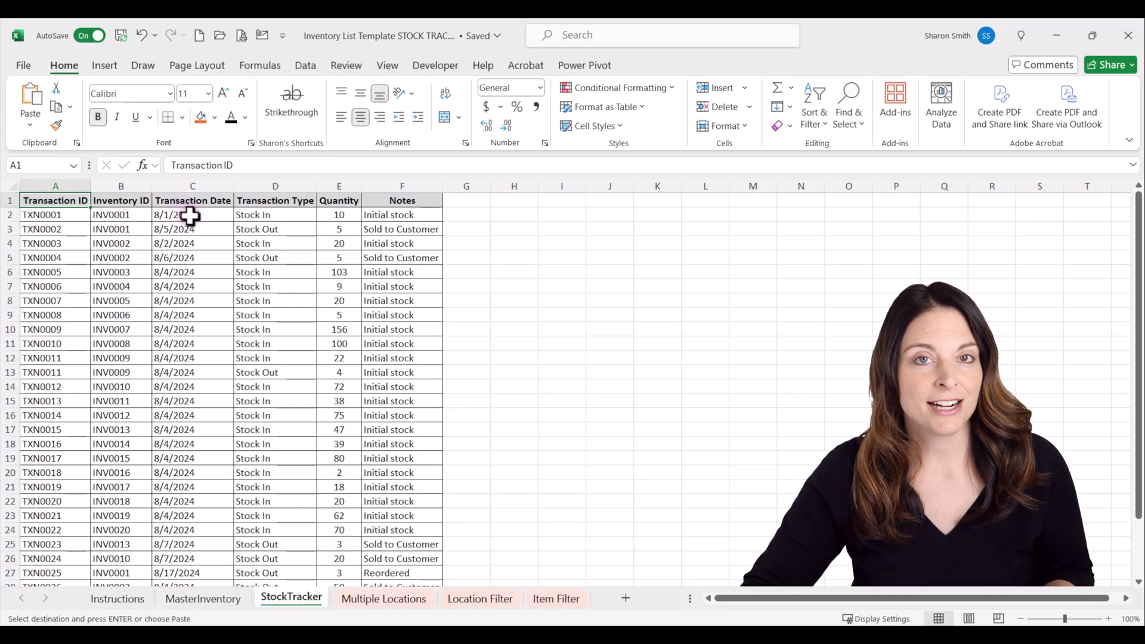
left_click(306, 216)
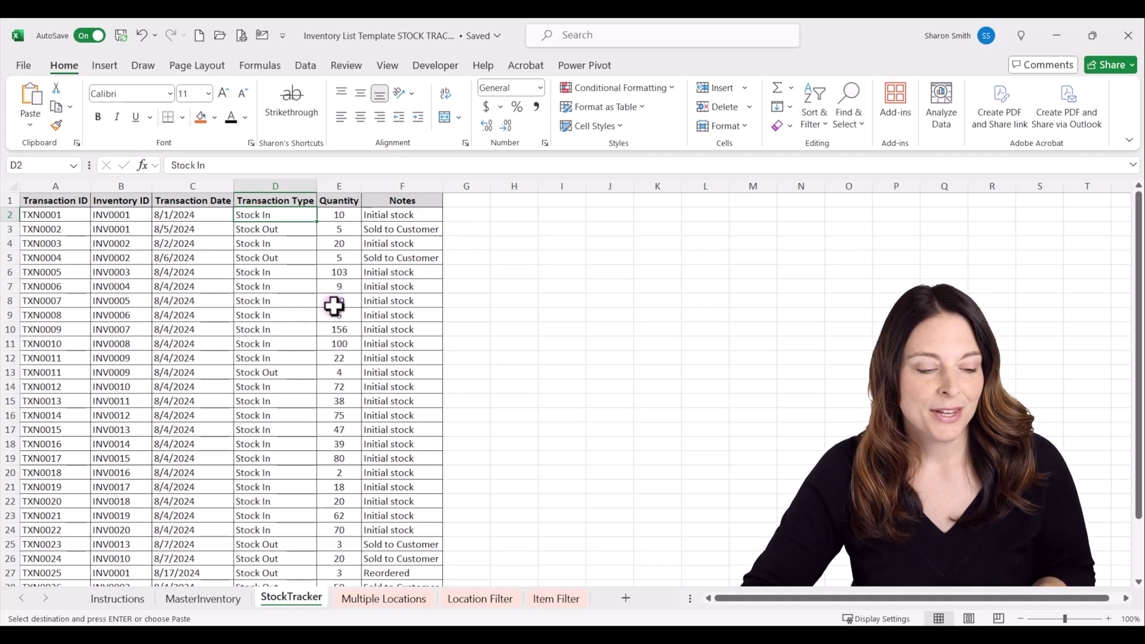
left_click_drag(65, 229, 119, 229)
Step: Convert the transaction data in A1:F31 into an Excel table that has headers
left_click(66, 229)
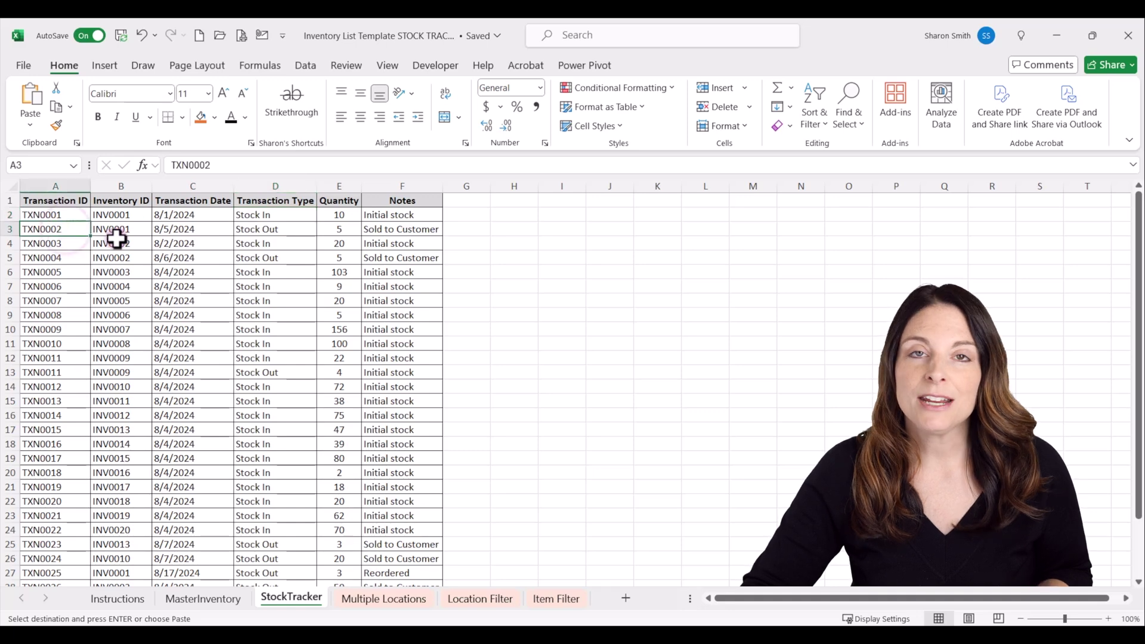
key("ctrl+t")
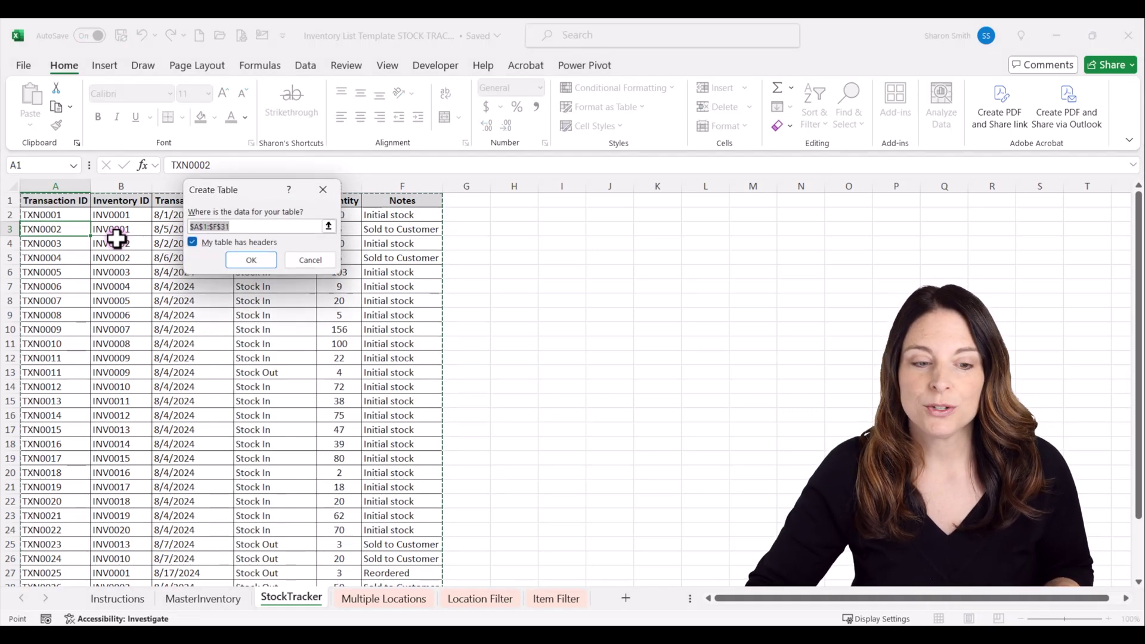
left_click(256, 260)
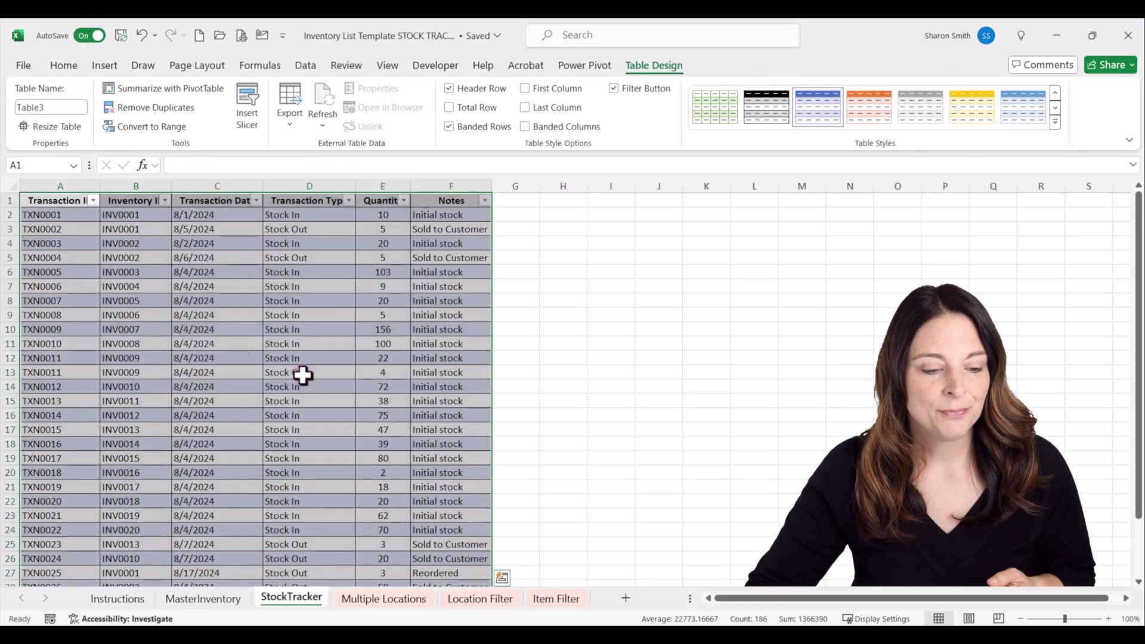
left_click(80, 233)
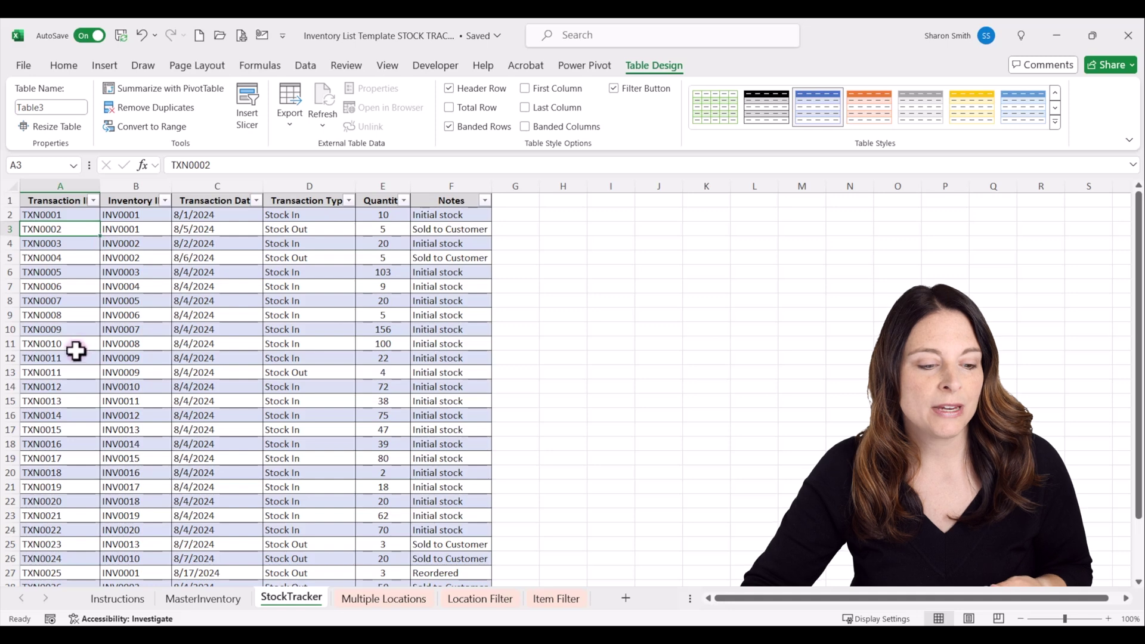
scroll(75, 349, "down", 3)
left_click(61, 514)
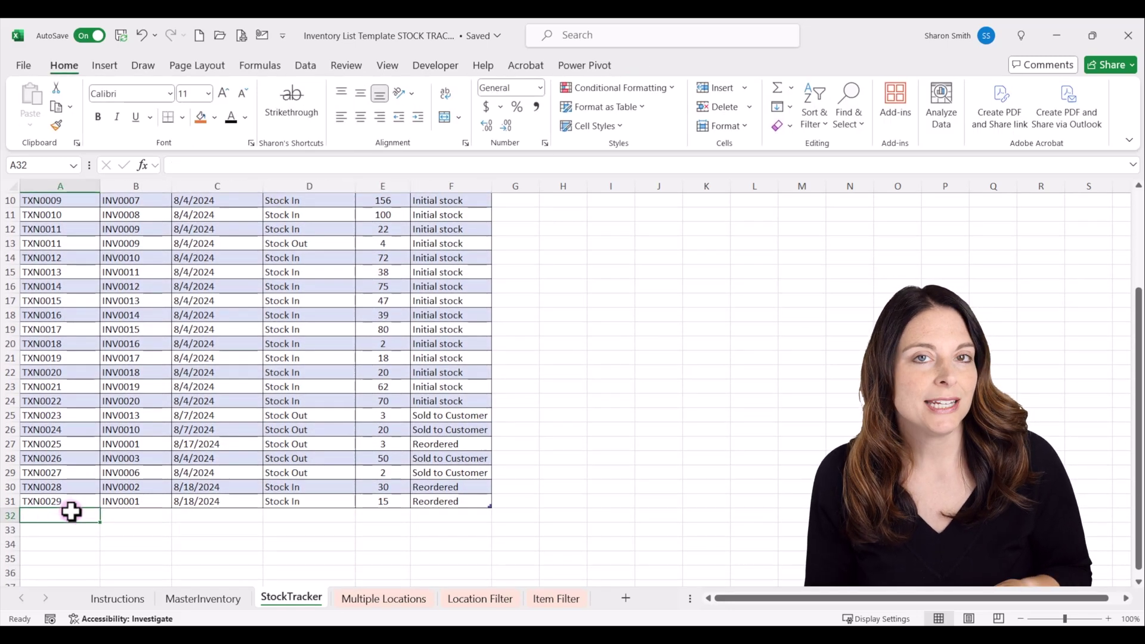
scroll(71, 512, "up", 3)
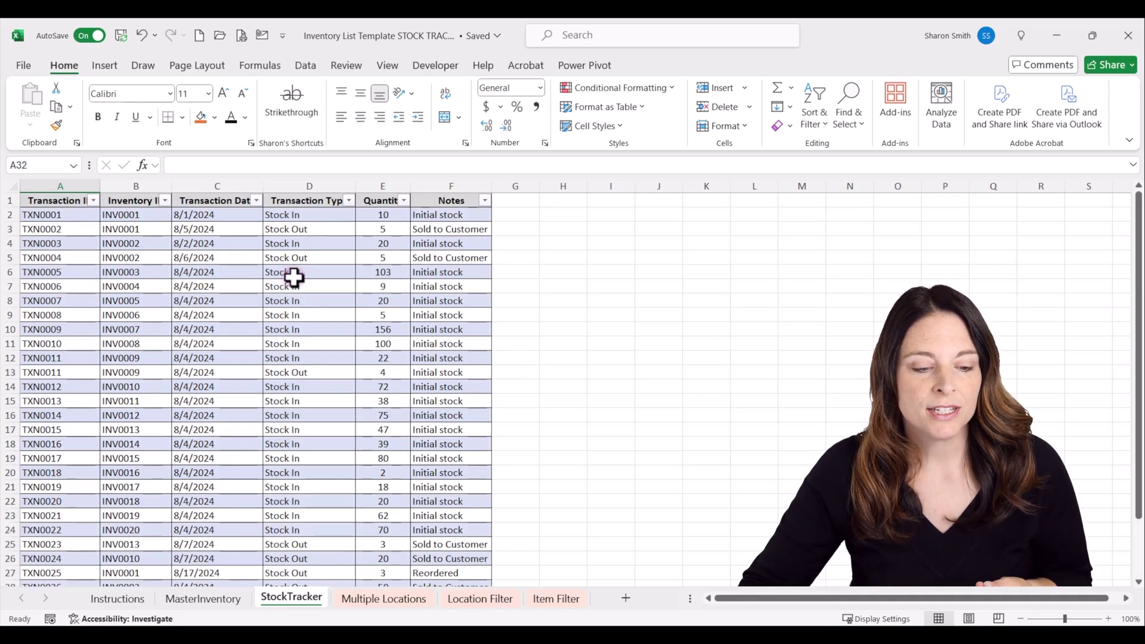
left_click(335, 213)
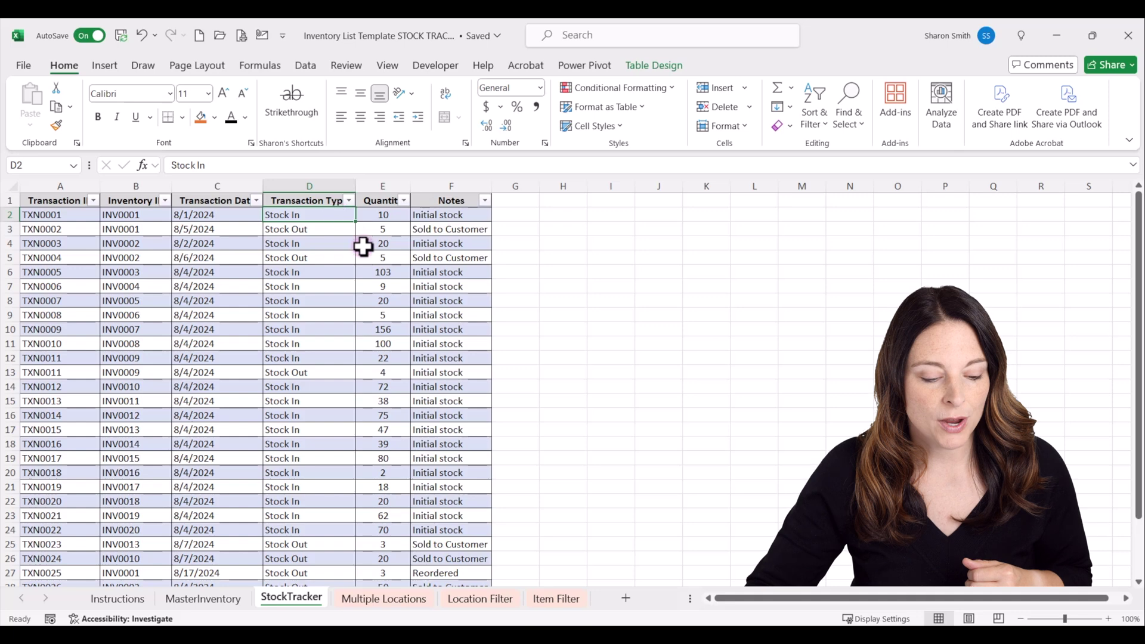
Step: Unhide the Data Validation List sheet
right_click(289, 596)
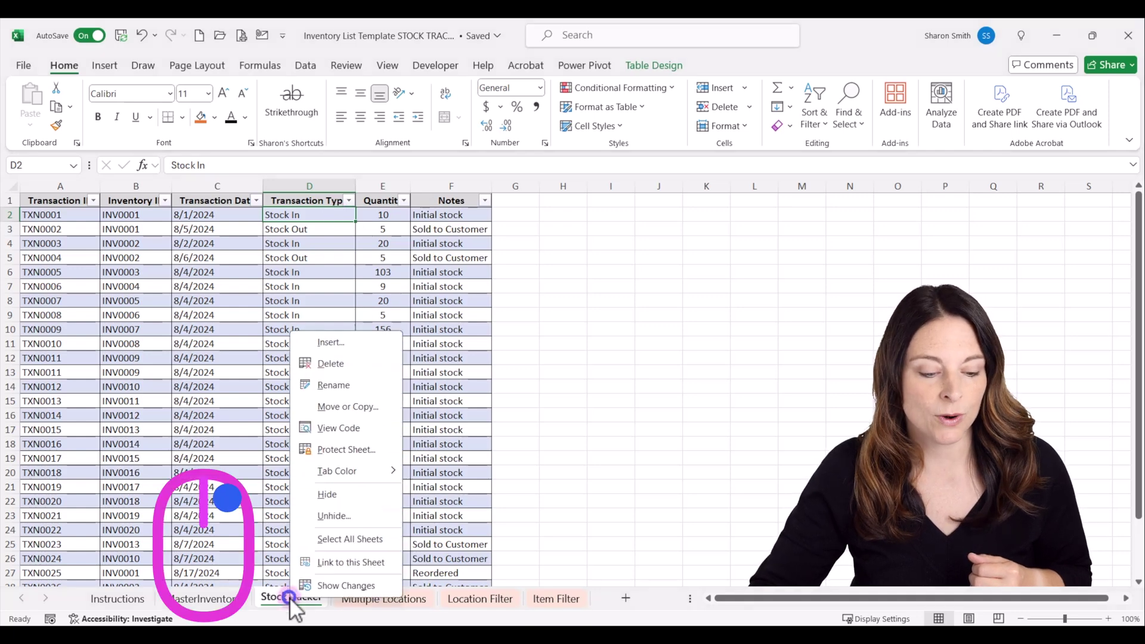
left_click(352, 520)
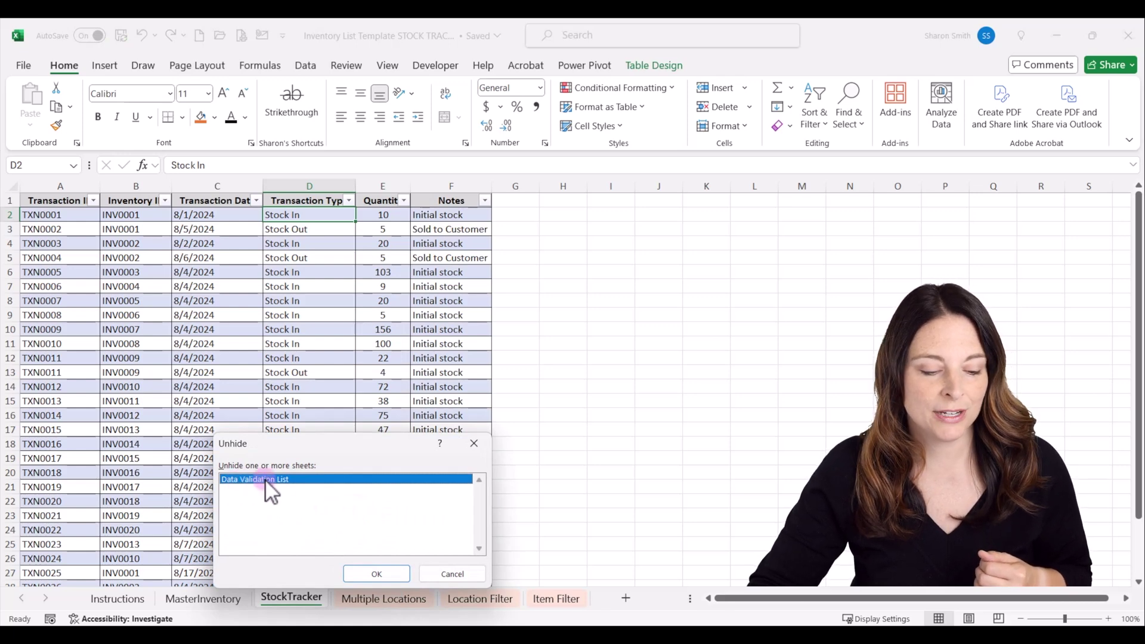
left_click(388, 574)
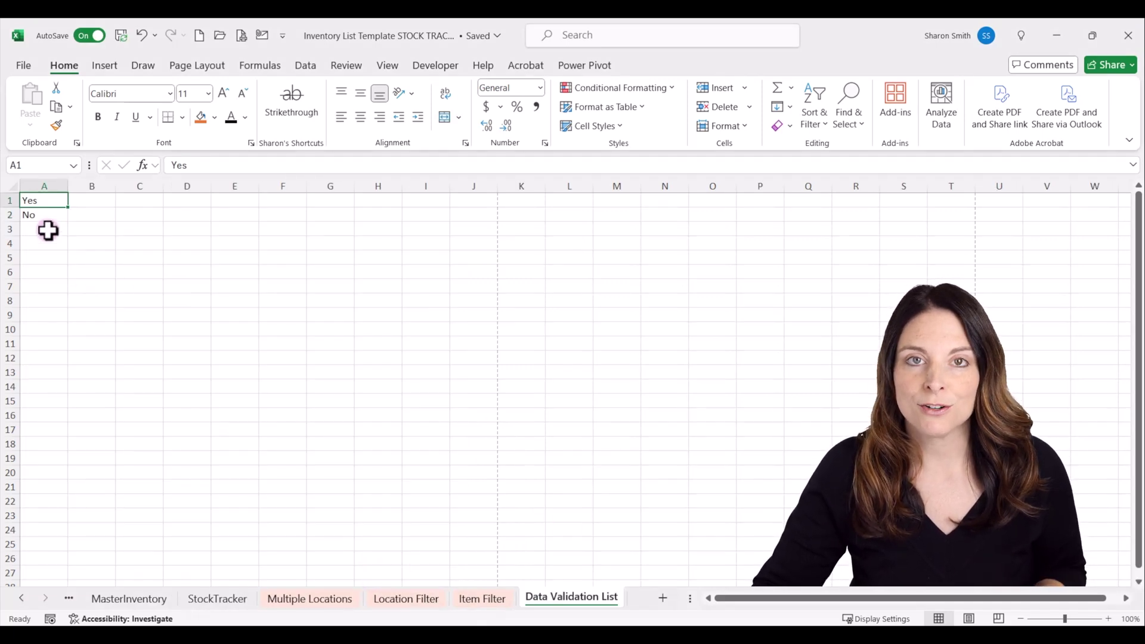
Step: Enter the dropdown options Stock In in C1 and Stock Out in C2 of the Data Validation List sheet
left_click(136, 201)
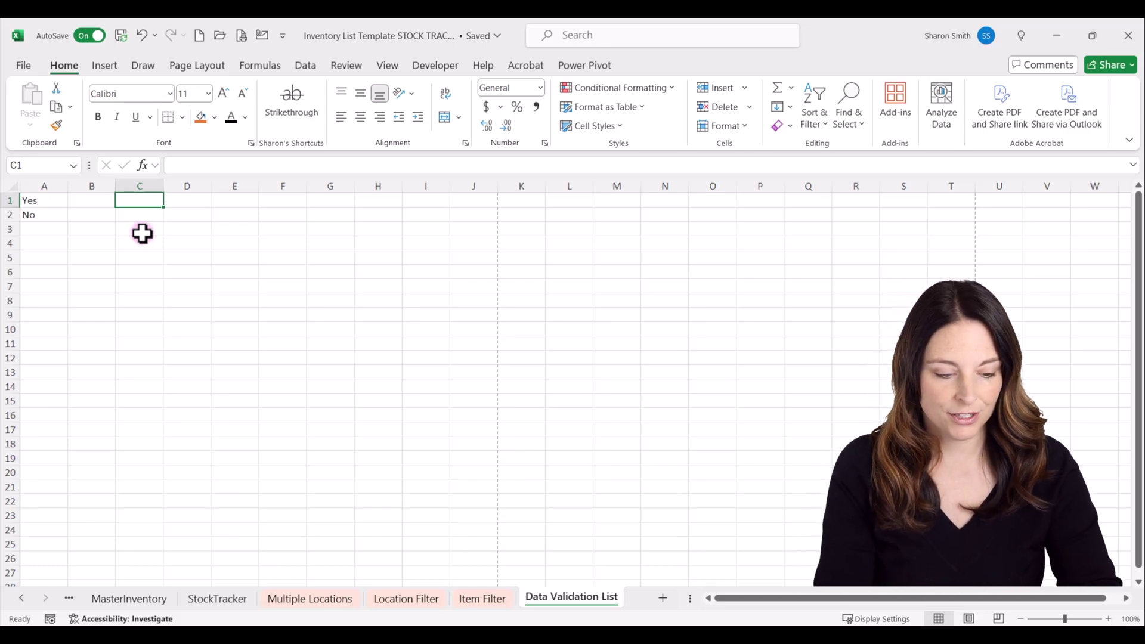
type("Stock In")
key("Return")
type("Stock Out")
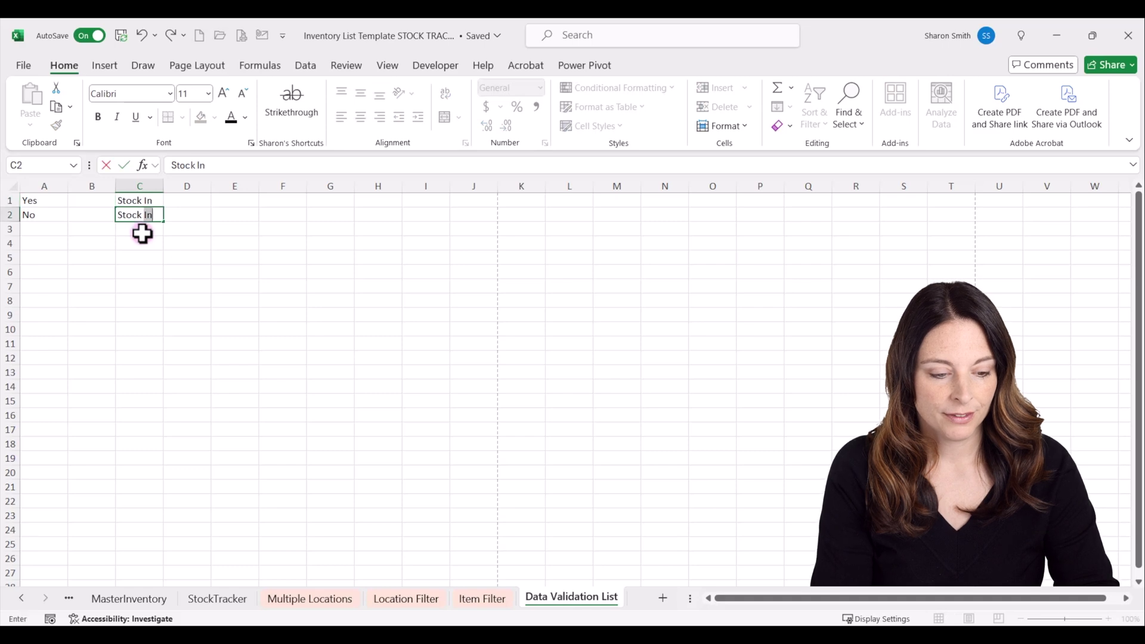
key("Return")
Step: Start a data validation rule for Transaction Type cell D2 on StockTracker, with List as the allowed type
left_click(222, 598)
left_click(332, 215)
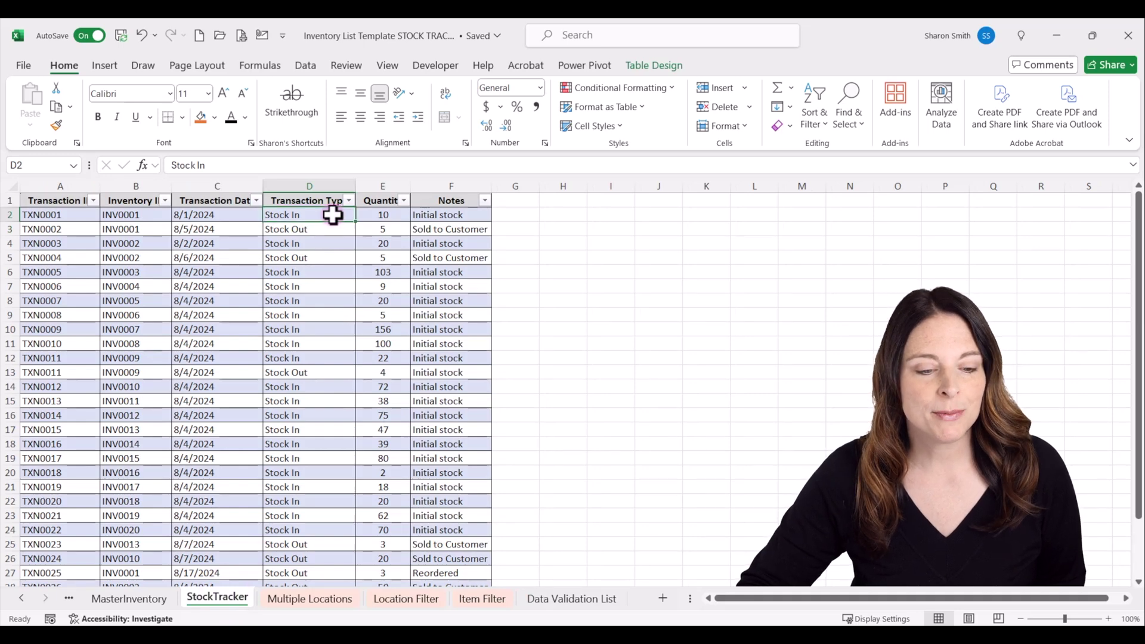
left_click(307, 66)
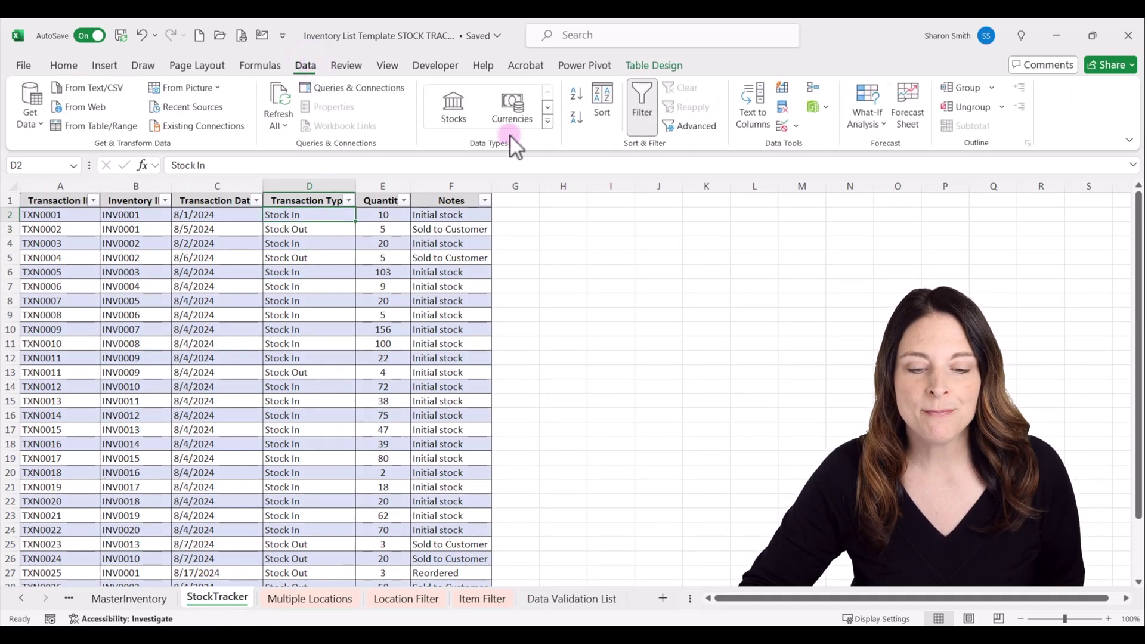
left_click(796, 127)
left_click(846, 148)
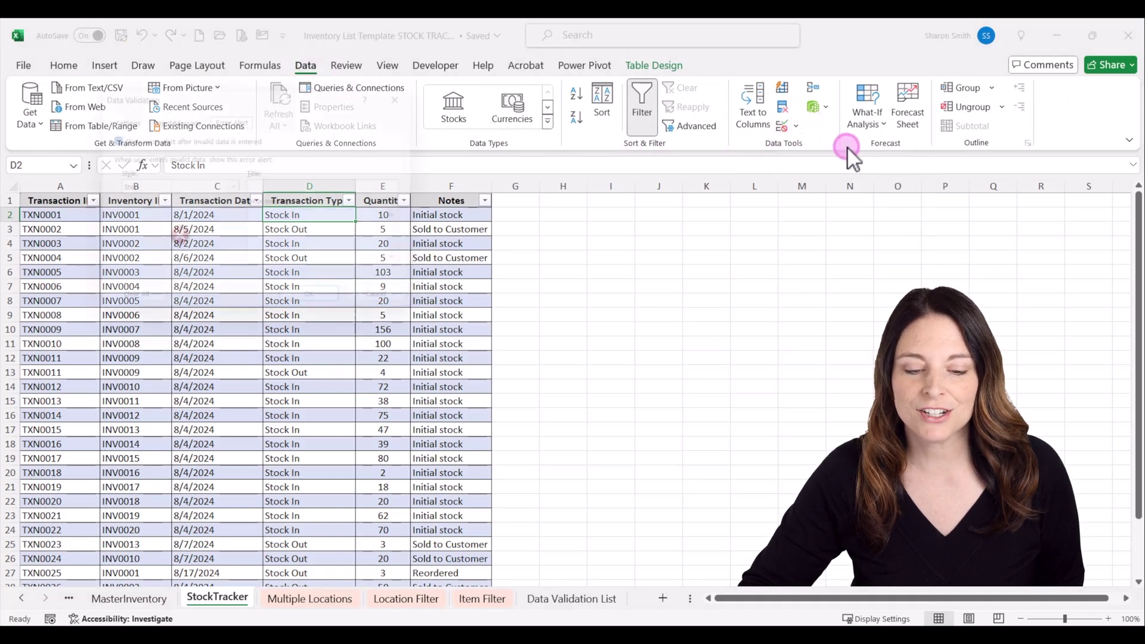
left_click_drag(225, 90, 595, 203)
left_click(487, 230)
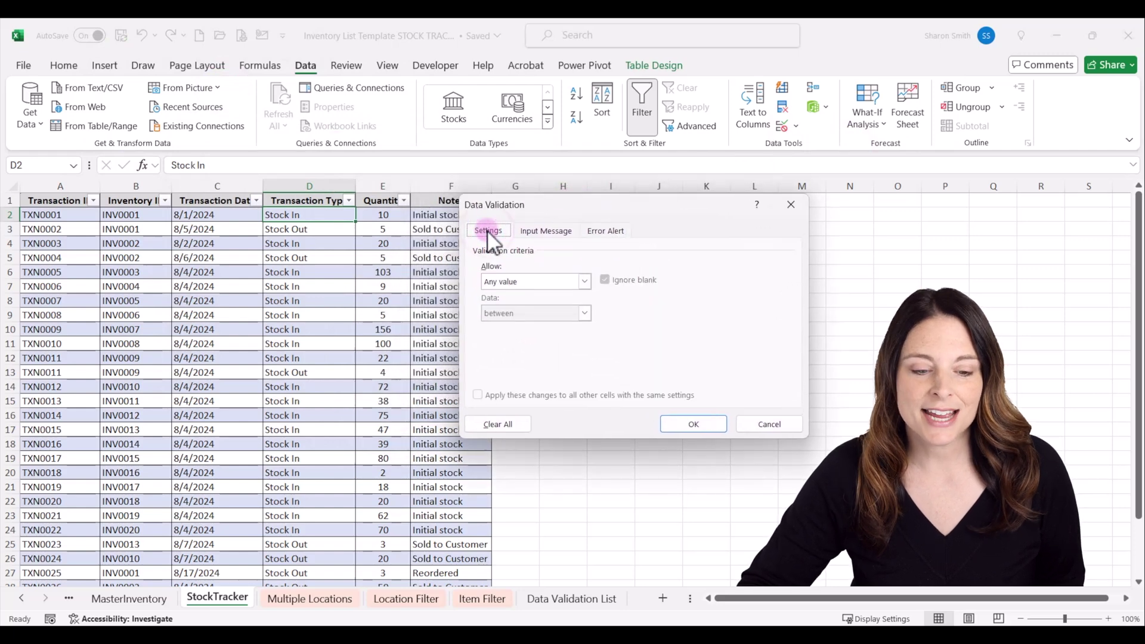
left_click(586, 282)
left_click(520, 327)
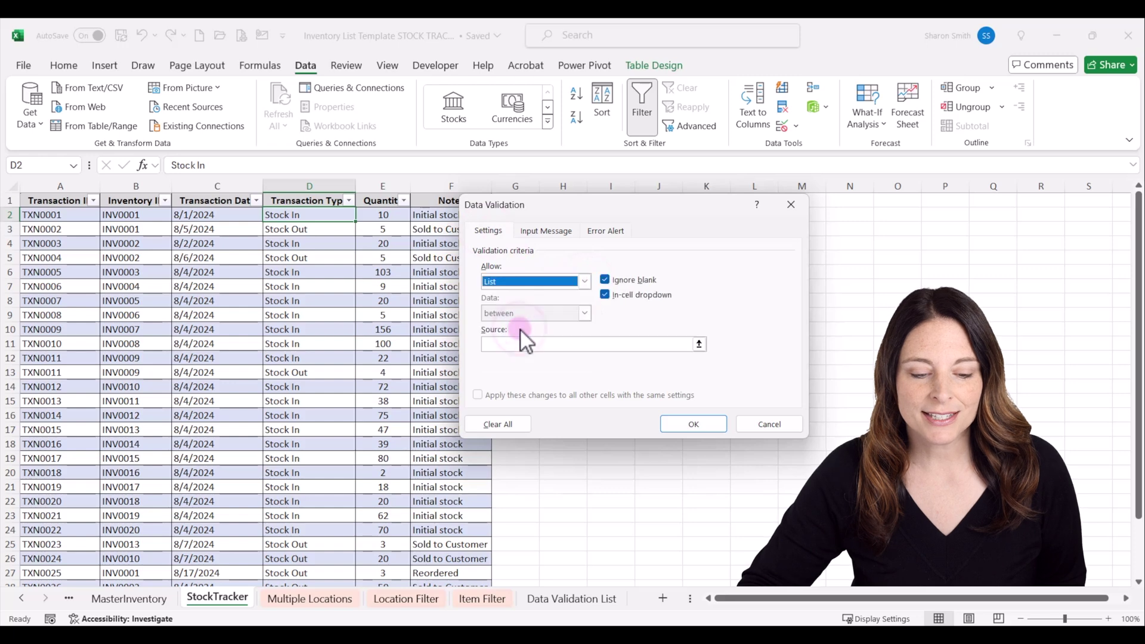
Step: Set the validation source to C1:C2 on the Data Validation List sheet, apply the rule, and check the dropdown in D2
left_click(498, 346)
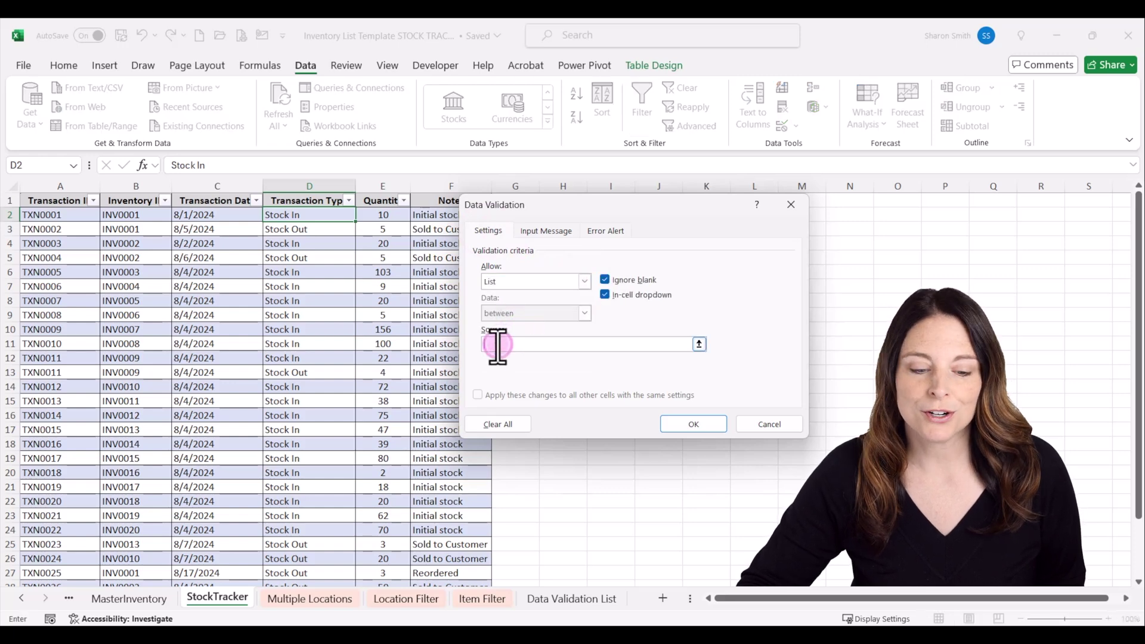
left_click(563, 608)
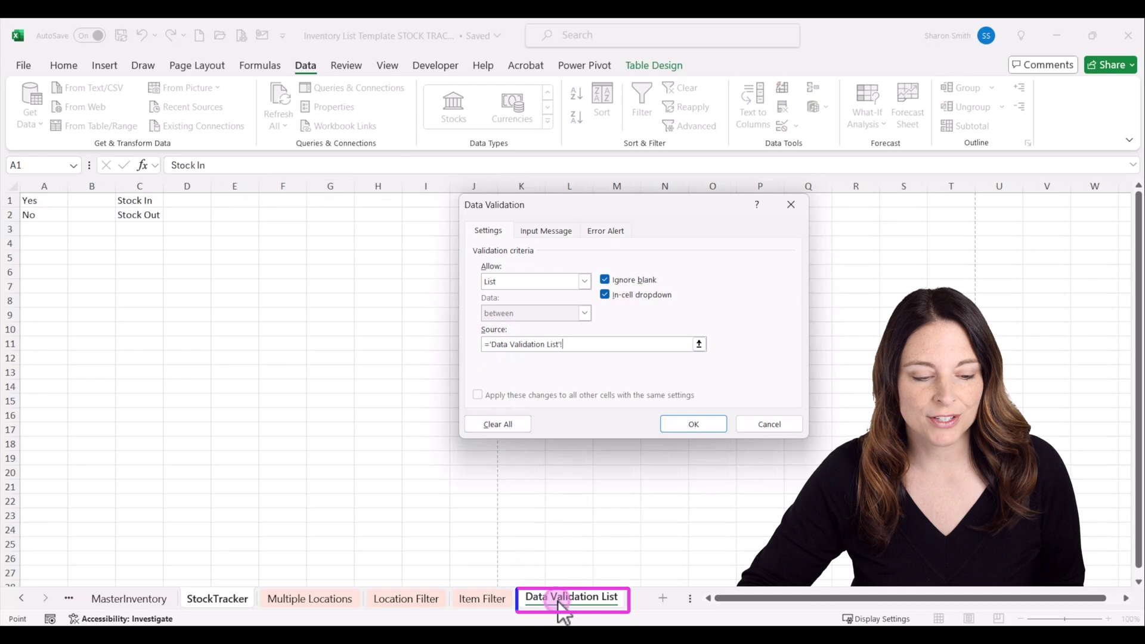
left_click(154, 202)
left_click_drag(154, 202, 156, 215)
left_click(730, 354)
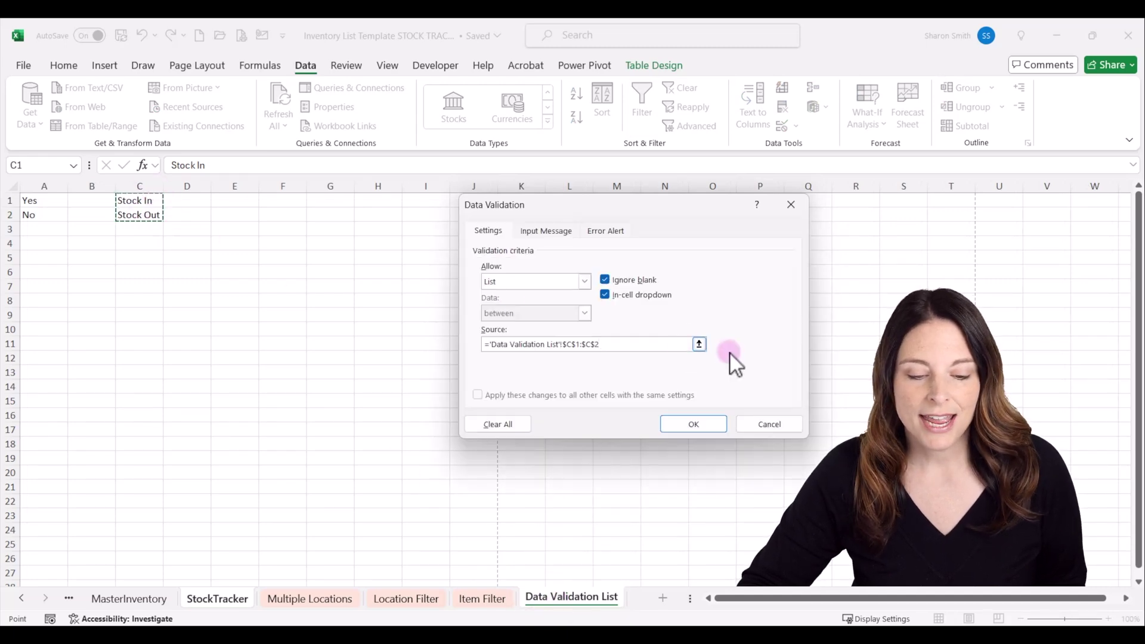
left_click(545, 231)
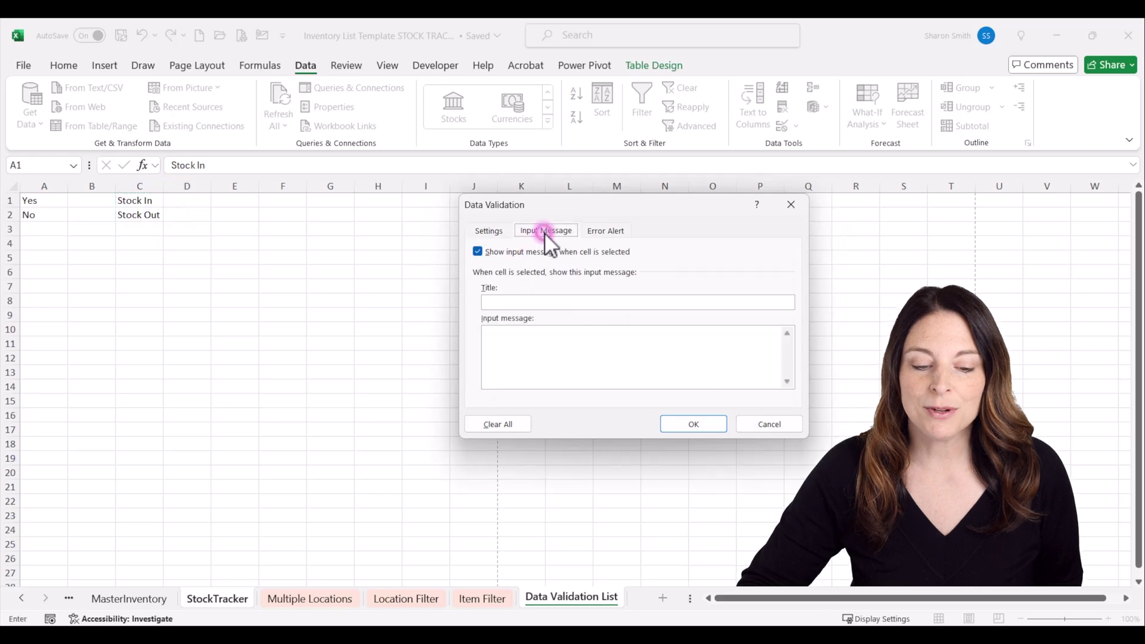
left_click(600, 231)
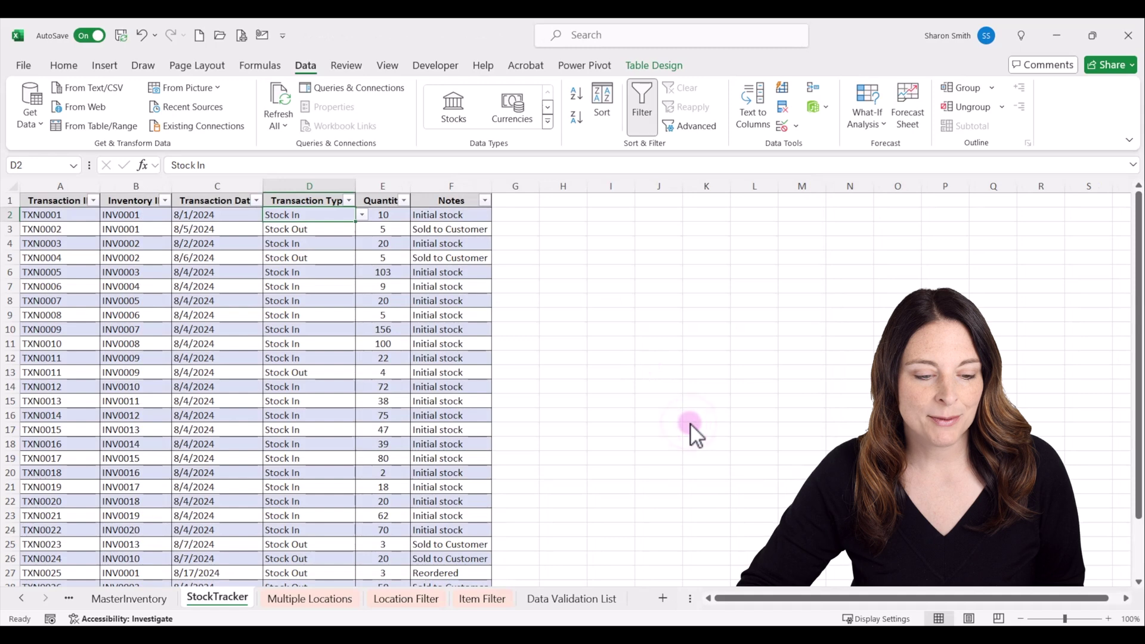
left_click(361, 215)
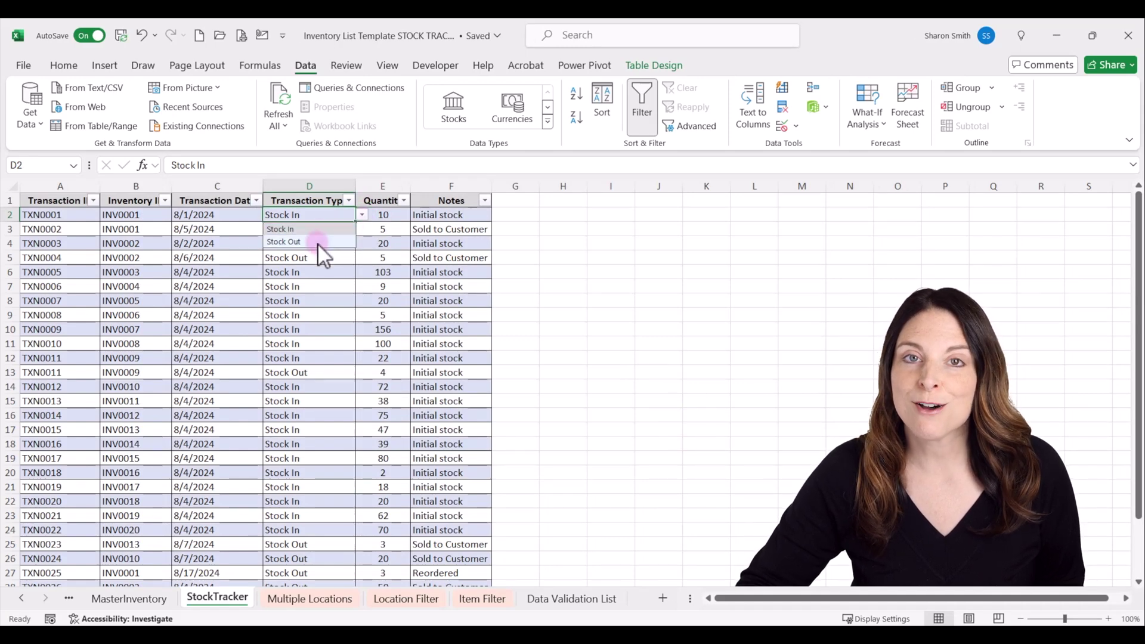
key("ctrl+c")
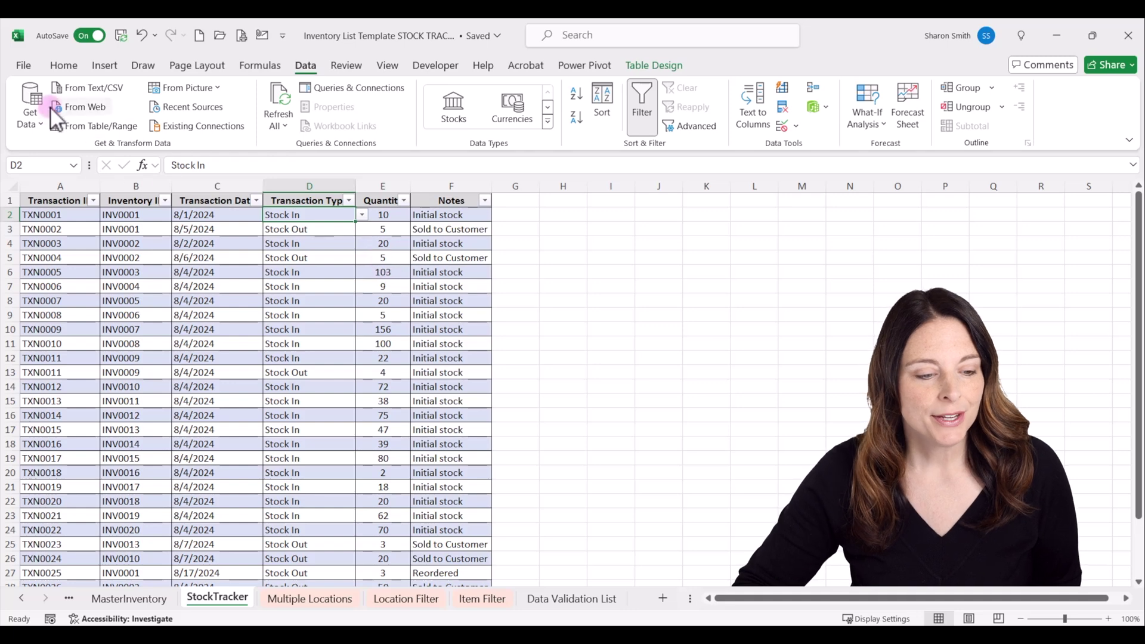
Step: Insert a PivotTable based on the StockTracker transaction table, placed on the existing worksheet at cell H2
left_click(91, 217)
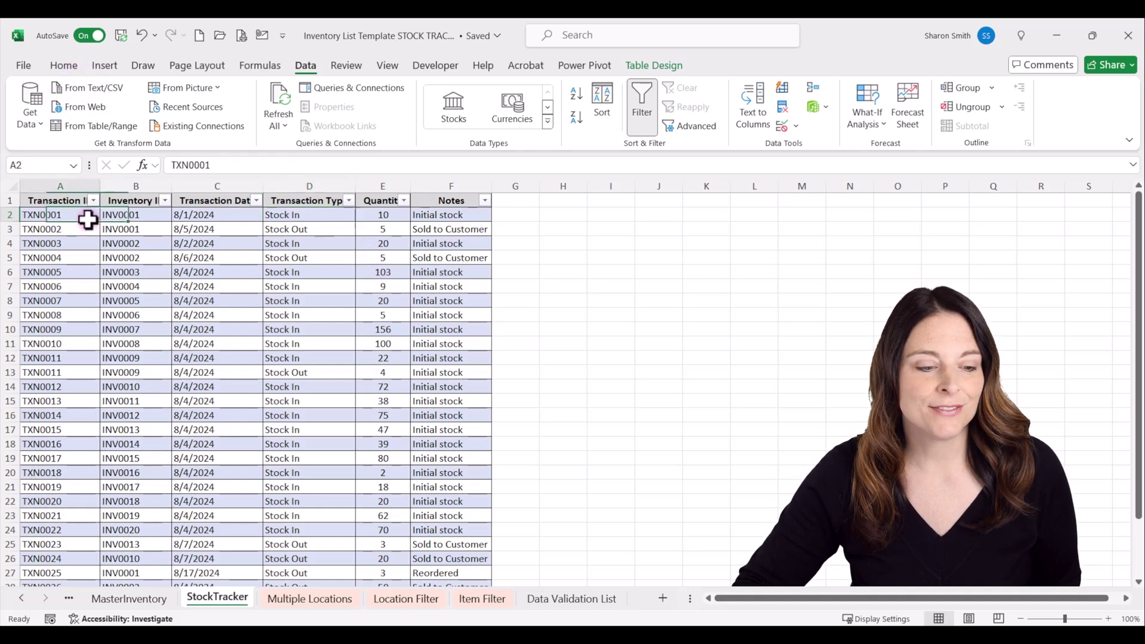
left_click(105, 66)
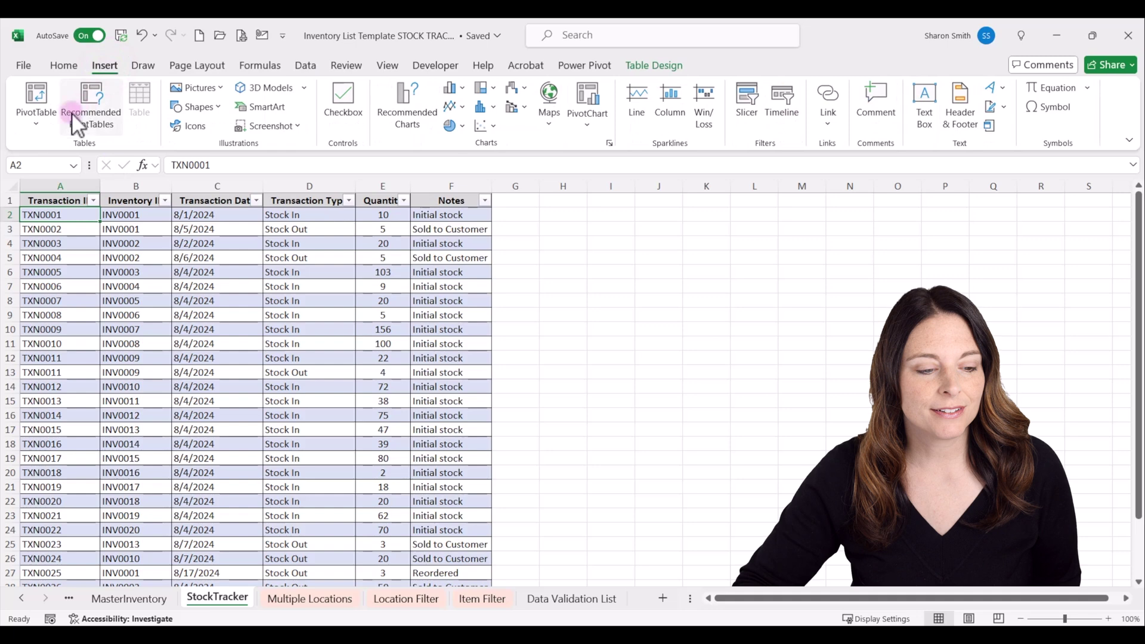
left_click(41, 124)
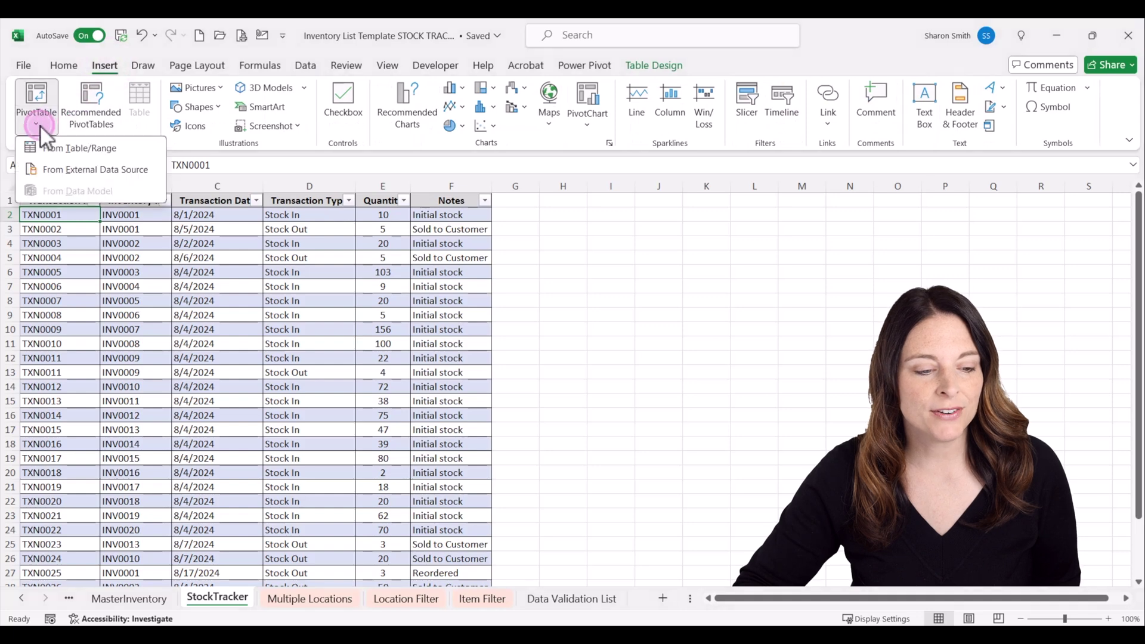
left_click(130, 150)
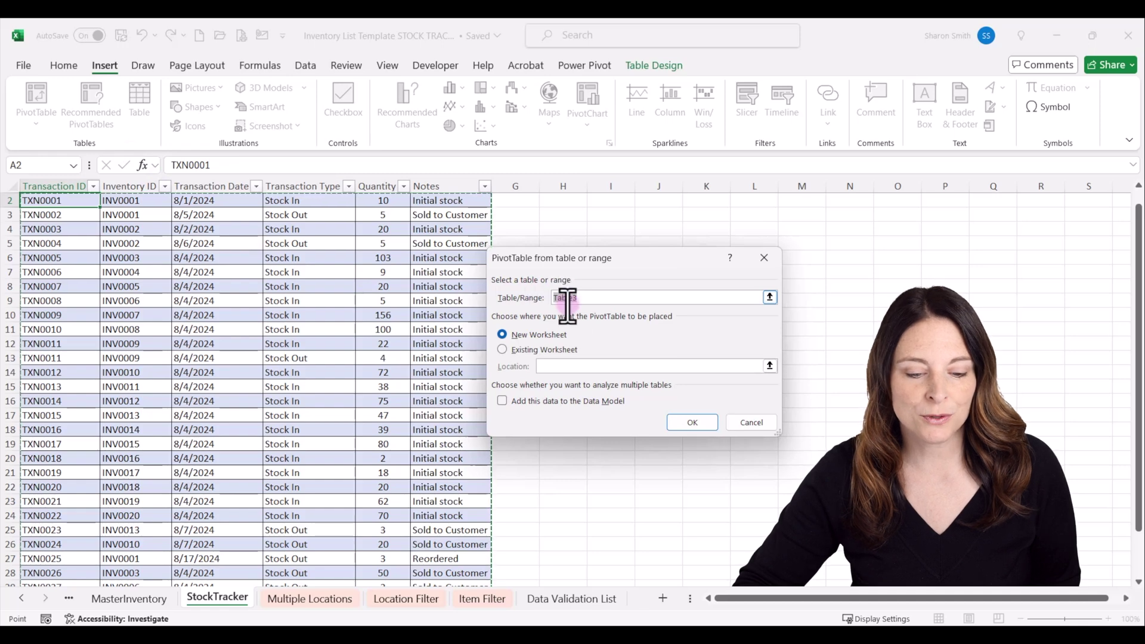
left_click(501, 350)
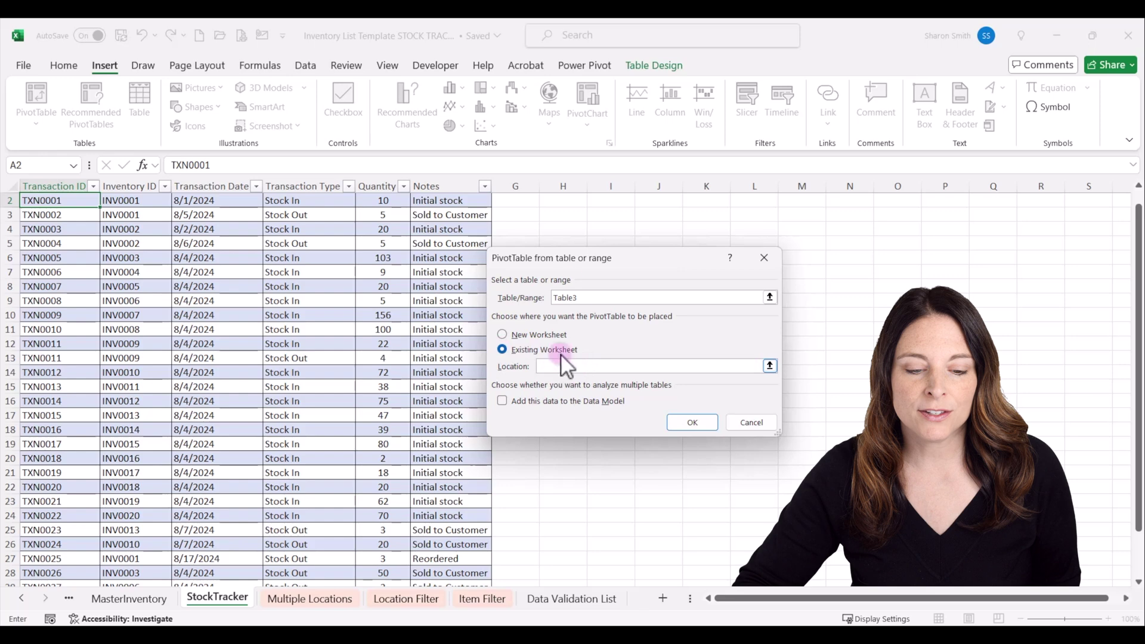
left_click(557, 202)
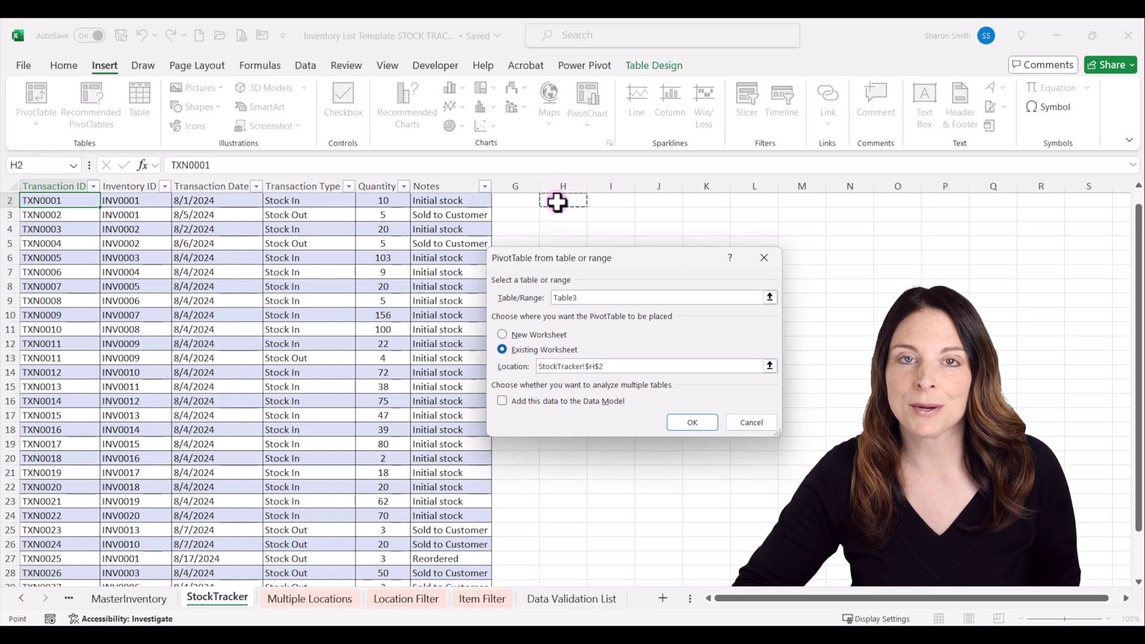
left_click(692, 422)
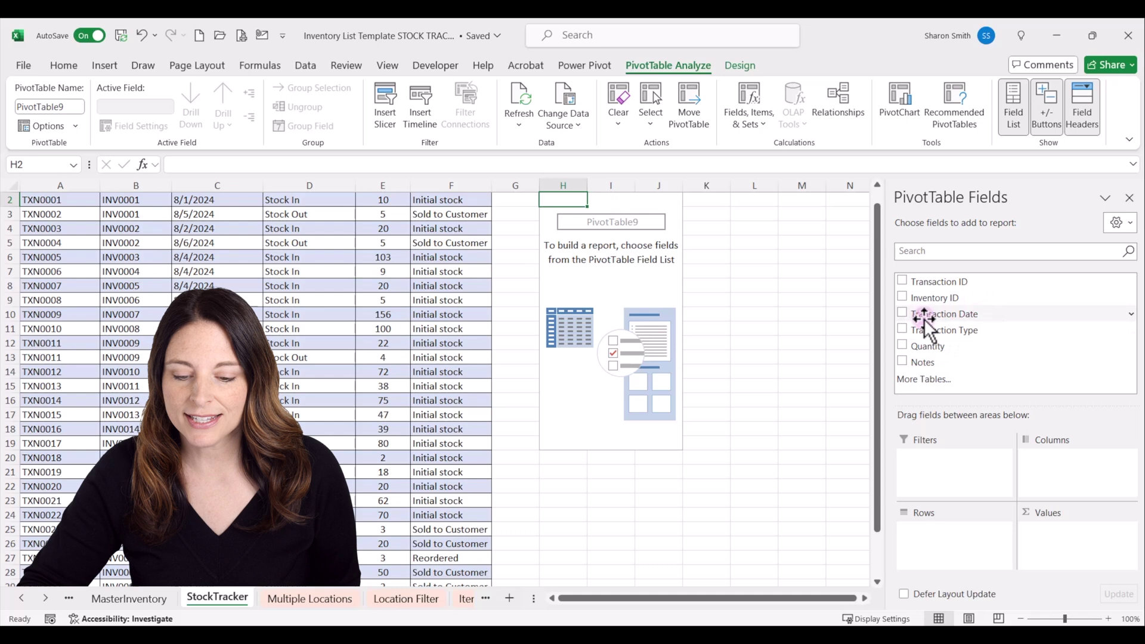
Step: Lay out the PivotTable with Transaction Date and Inventory ID as rows, Transaction Type as columns and Quantity summed as values
left_click_drag(924, 320, 977, 557)
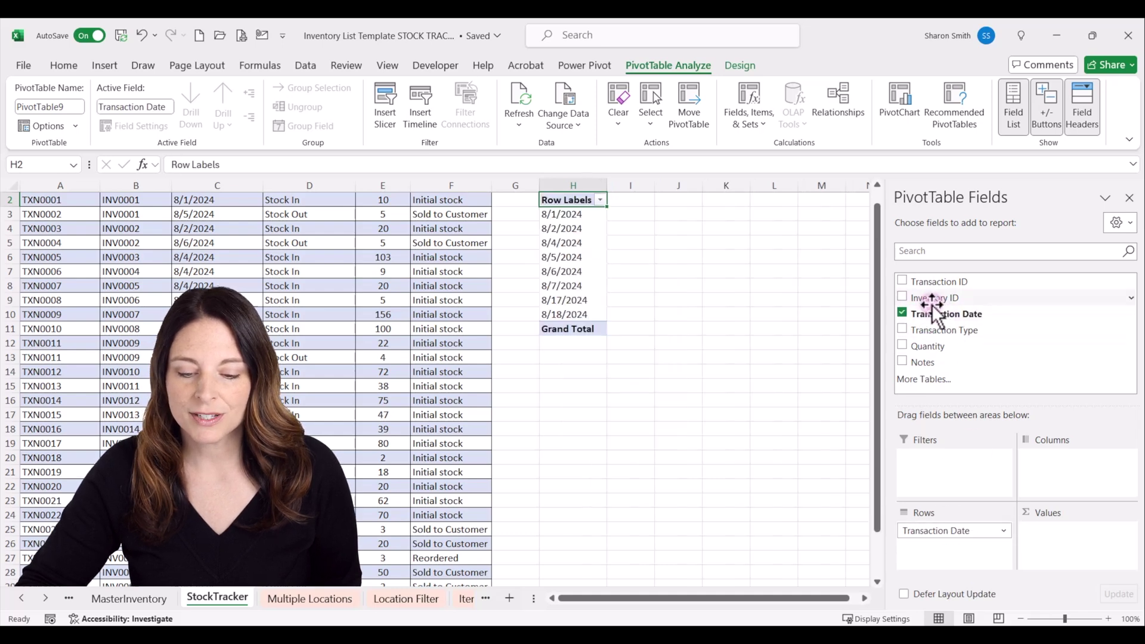
left_click_drag(928, 301, 983, 573)
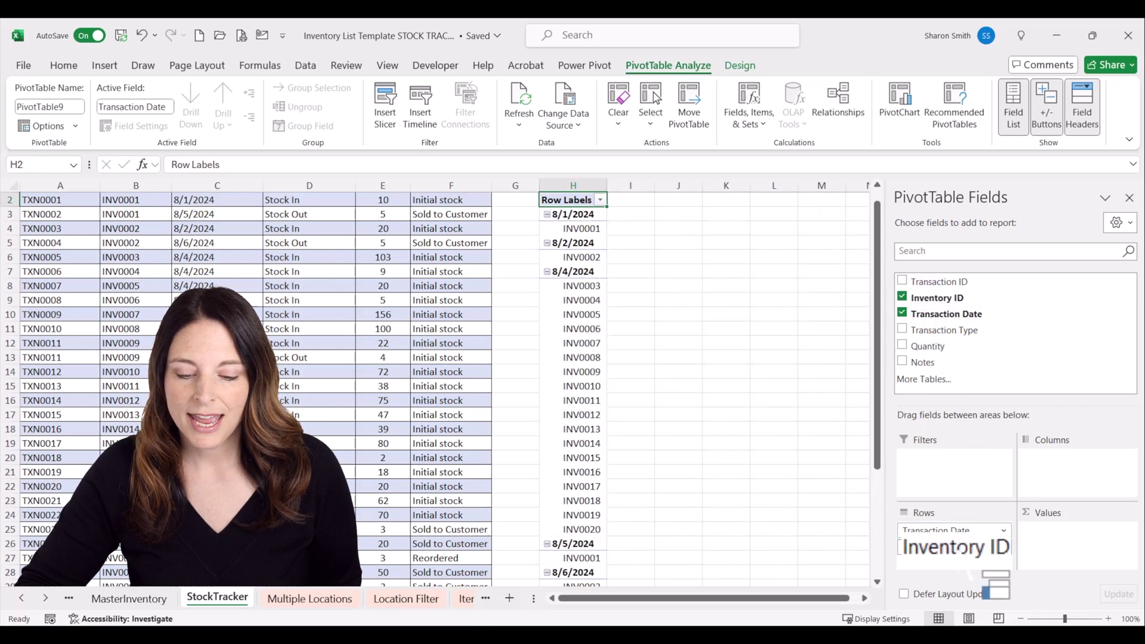
left_click_drag(936, 333, 1040, 468)
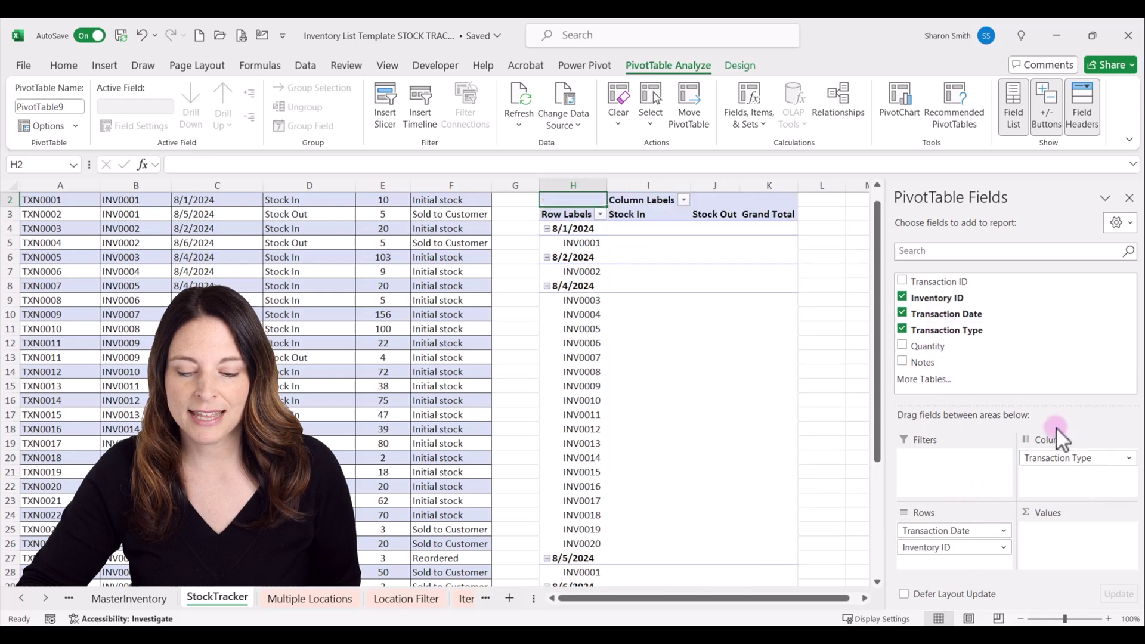
left_click_drag(918, 347, 1055, 537)
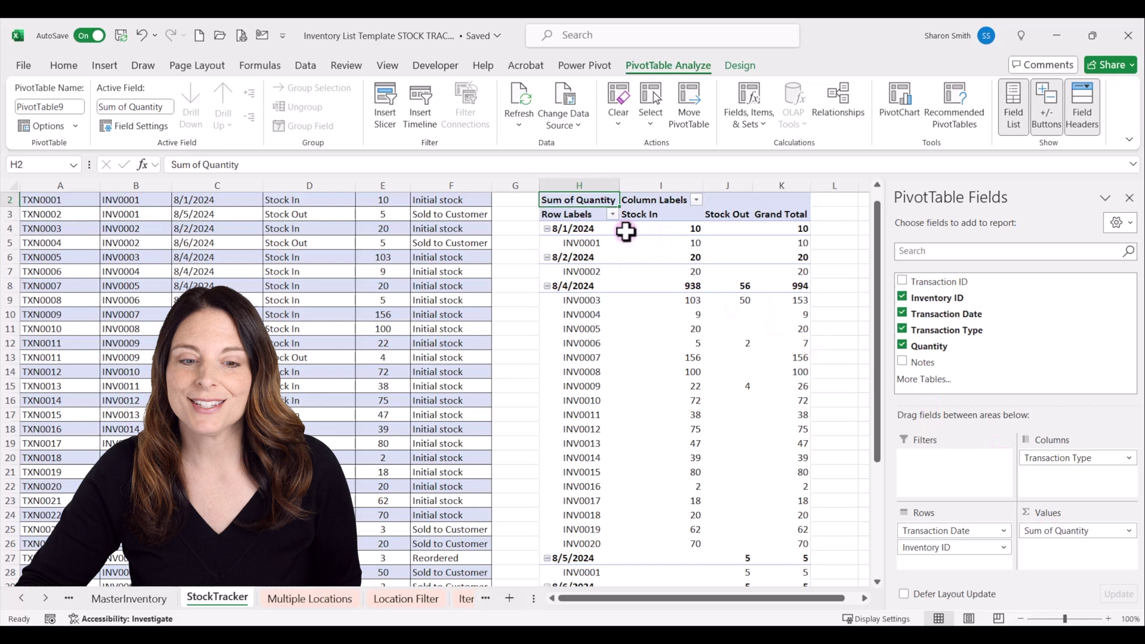
Step: Hide the PivotTable's subtotals and turn off grand totals for both rows and columns
left_click(740, 65)
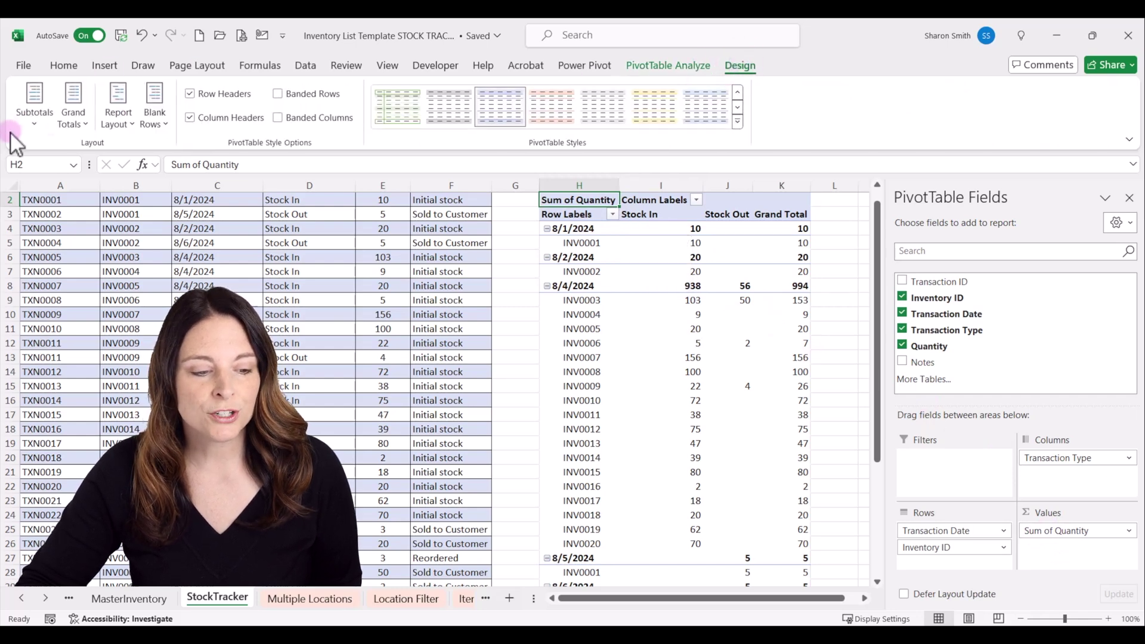
left_click(34, 123)
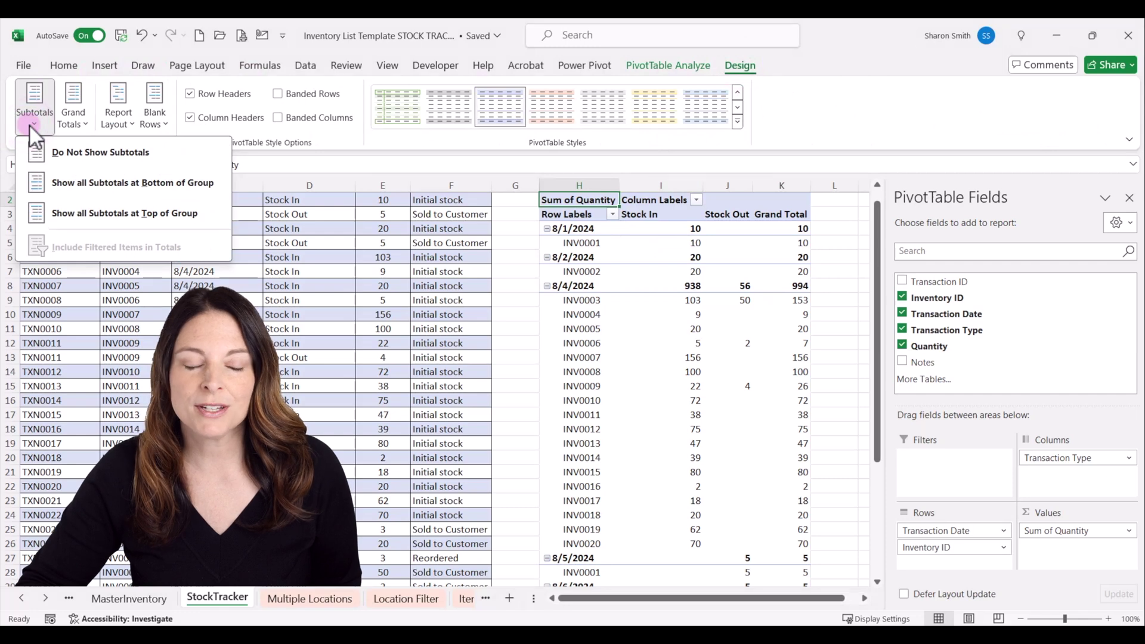
left_click(104, 153)
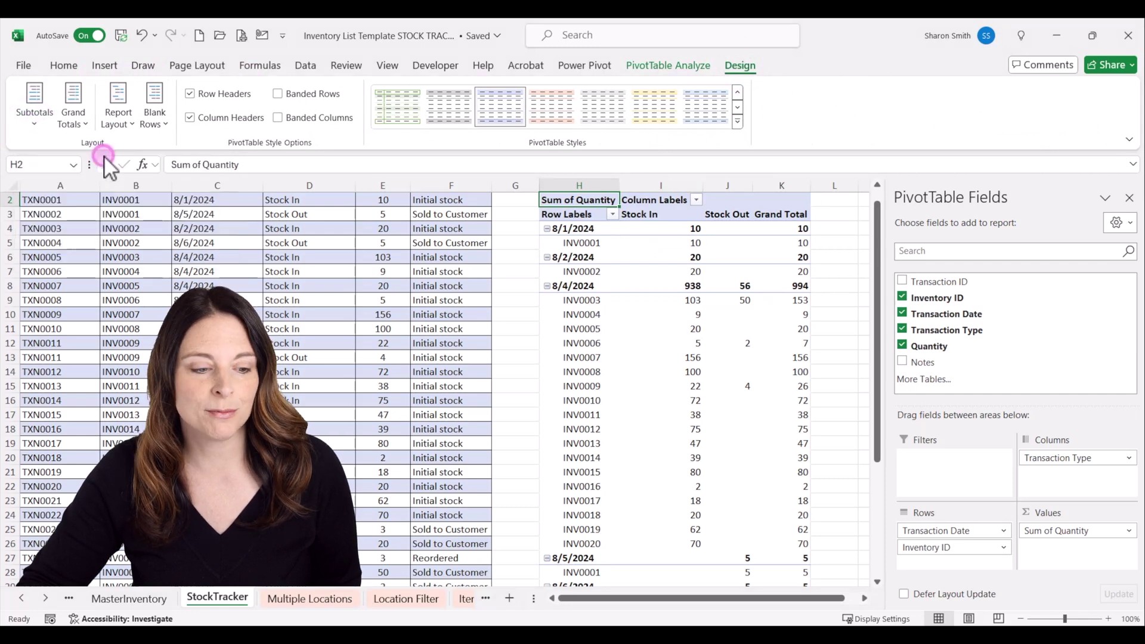
left_click(75, 122)
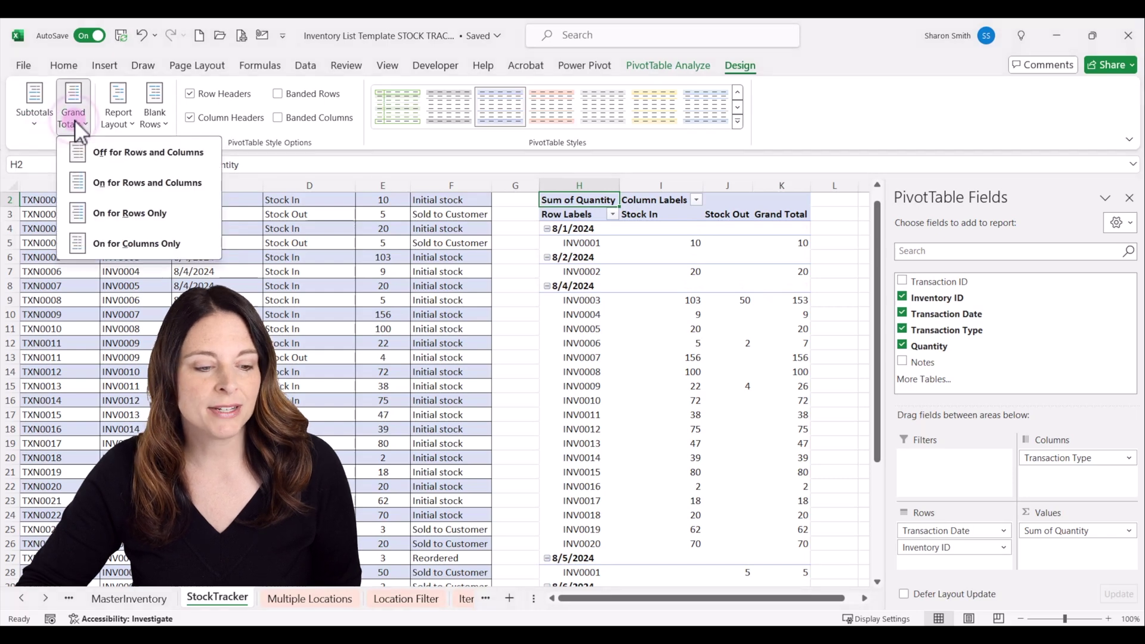
left_click(152, 152)
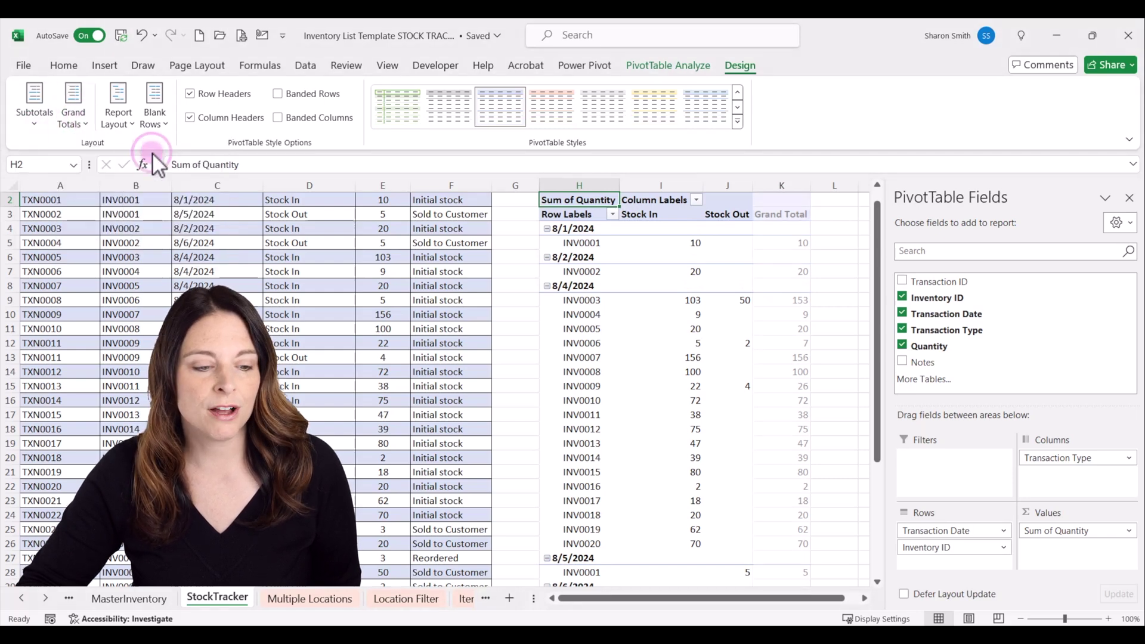
Step: Show the PivotTable report in tabular form and close the field list
left_click(120, 124)
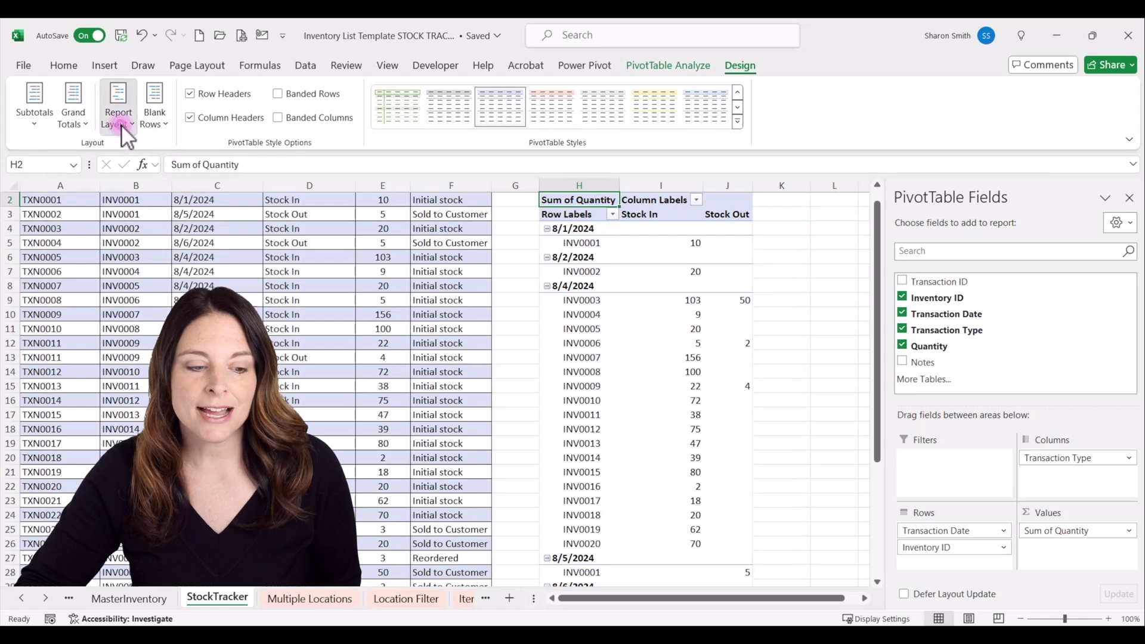
left_click(198, 214)
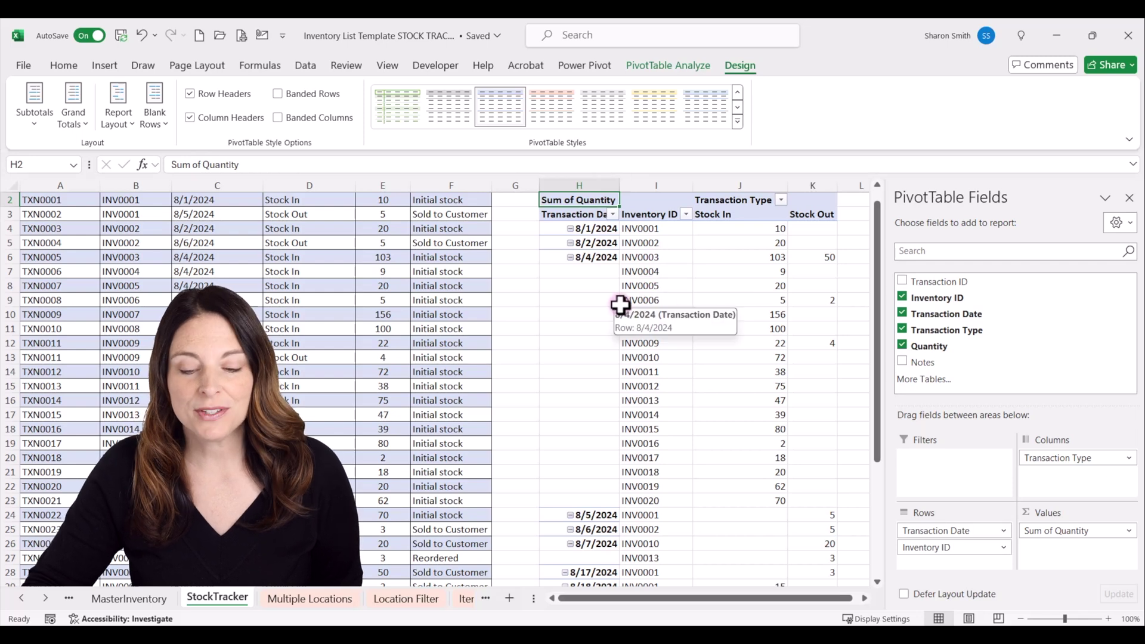
left_click(1128, 198)
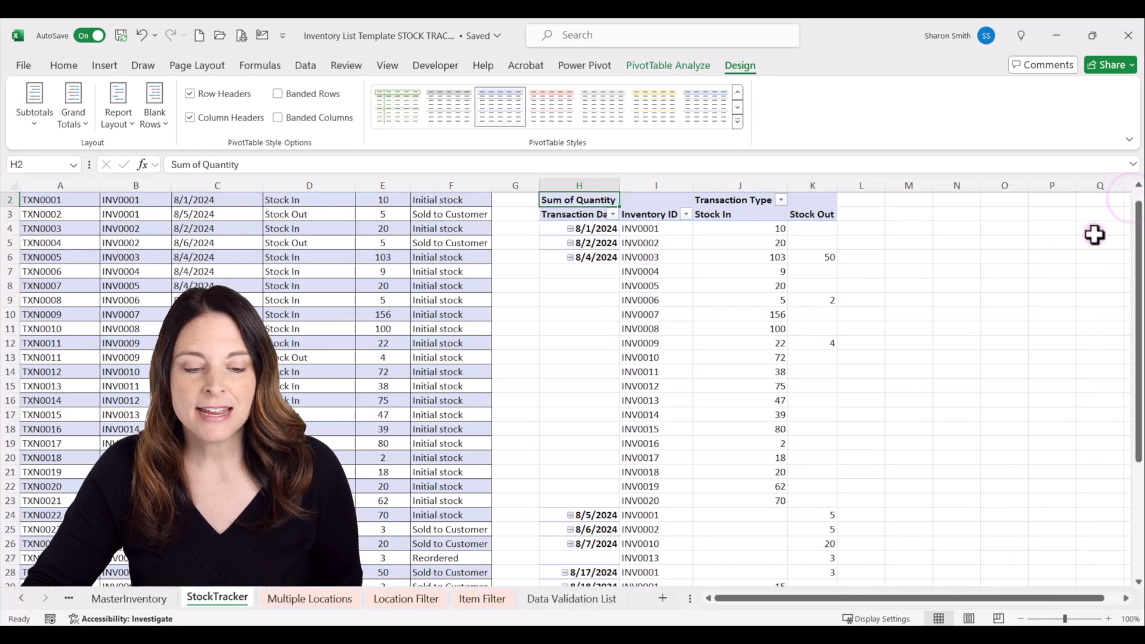
Step: Insert an Inventory ID slicer for the PivotTable and place it beside the report, starting around column L
left_click(672, 64)
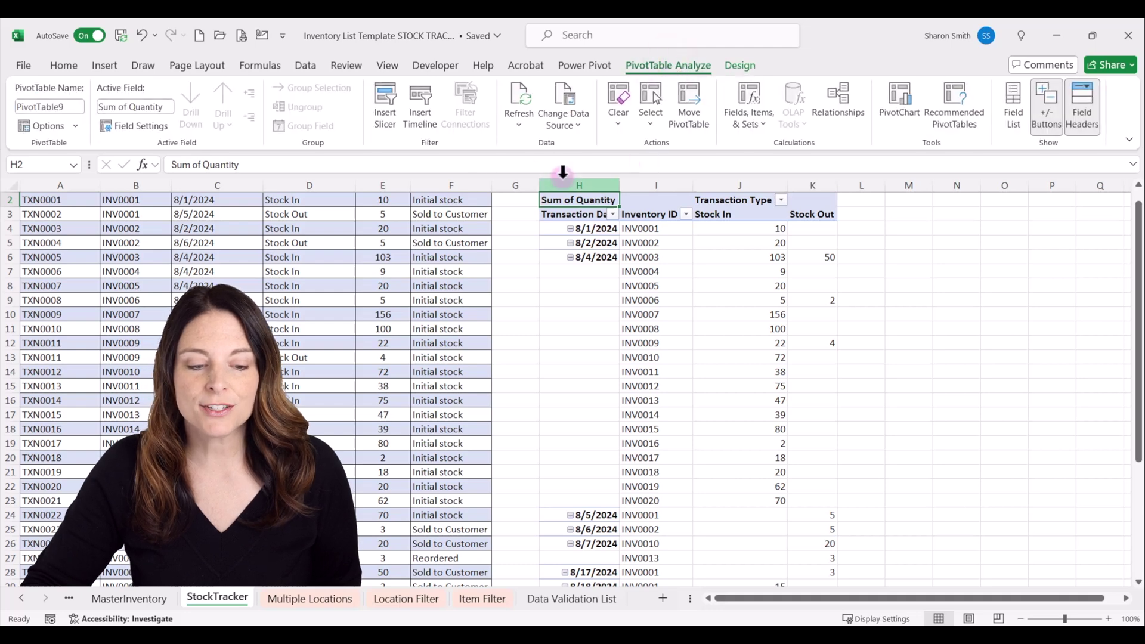
left_click(384, 120)
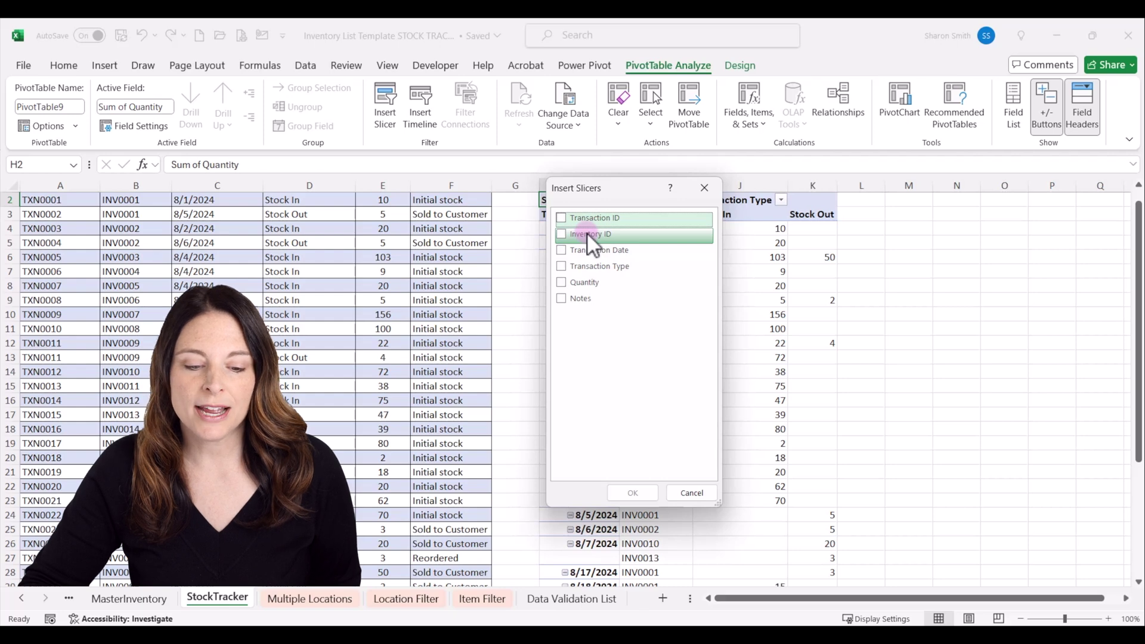
left_click(560, 233)
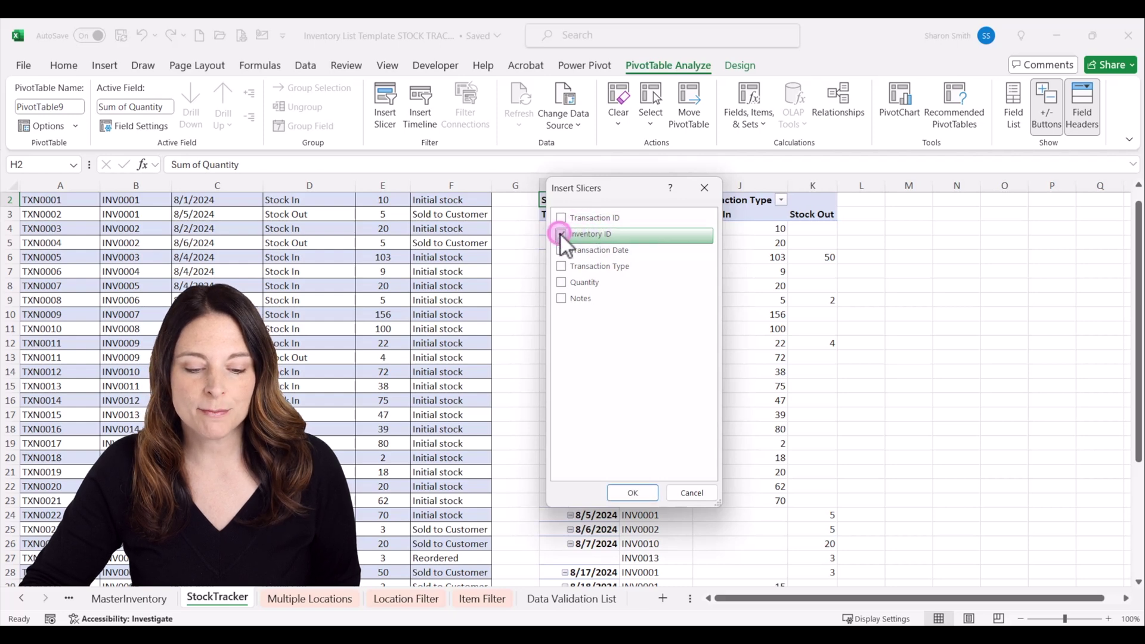
left_click(630, 492)
left_click_drag(552, 302, 900, 213)
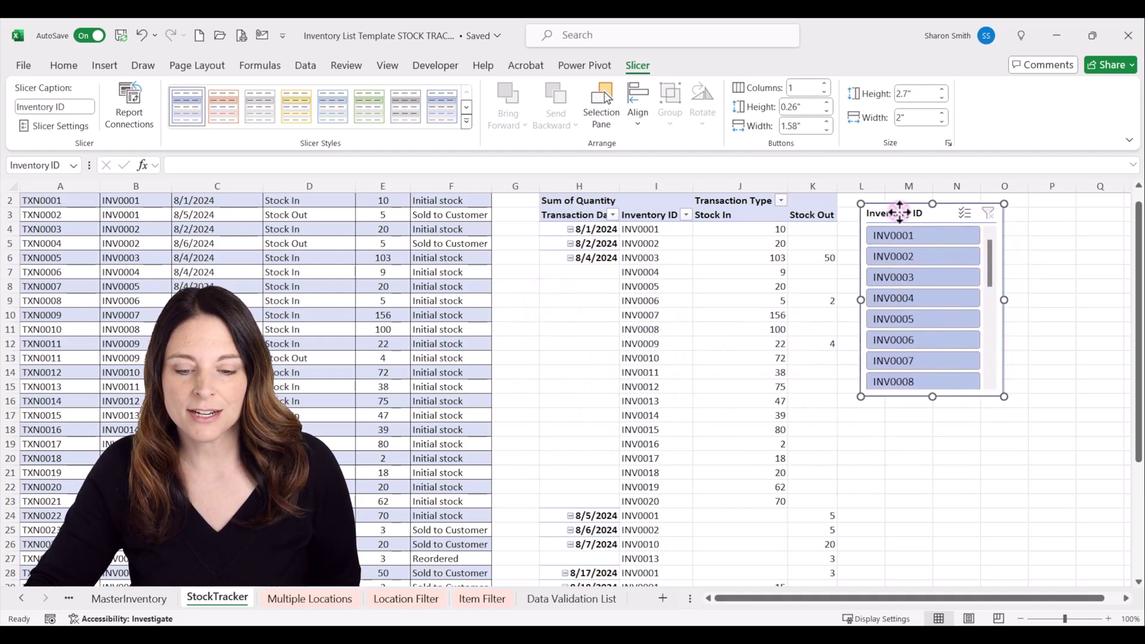
Step: Try the Inventory ID slicer by selecting INV0001 and adding INV0002 and INV0003, and clear the filter
left_click(924, 235)
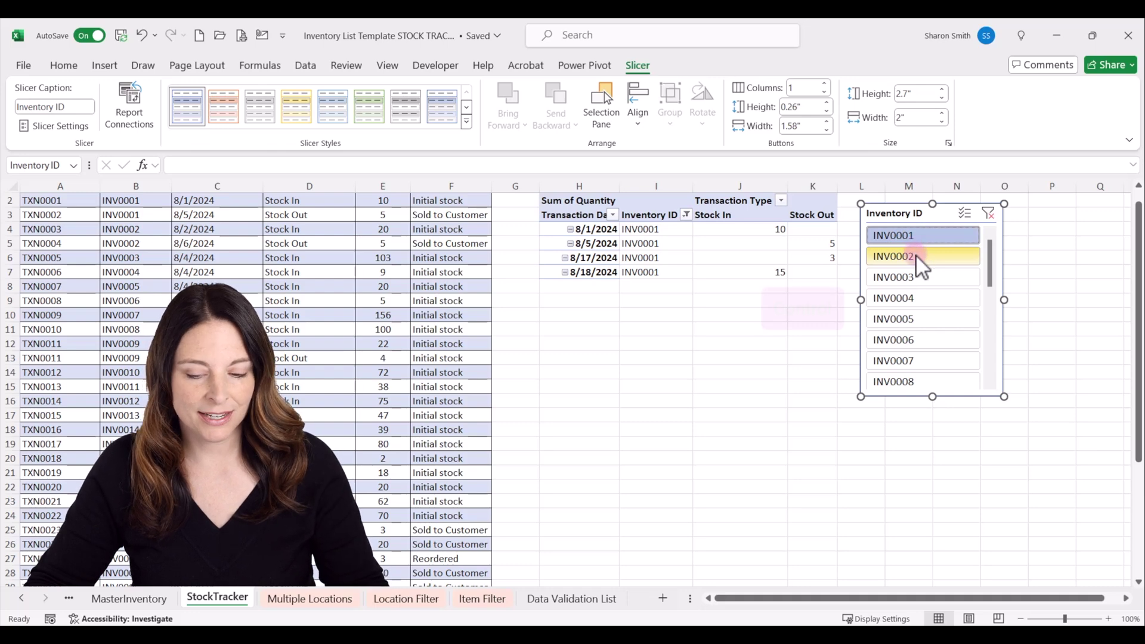
left_click(916, 254, "ctrl")
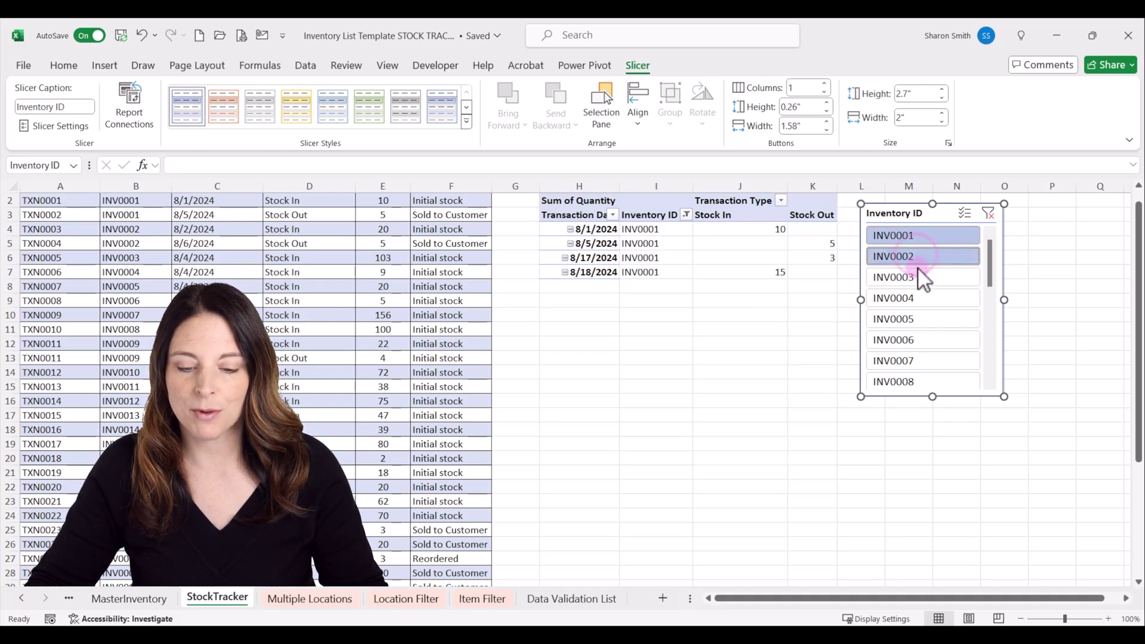
left_click(928, 284, "ctrl")
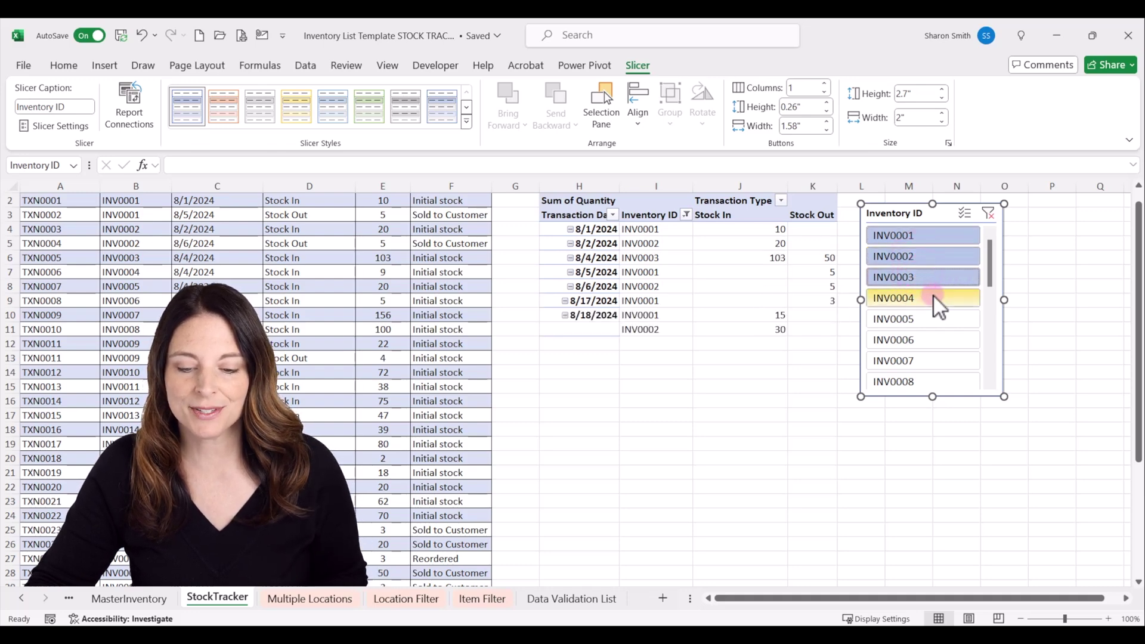
left_click(988, 212)
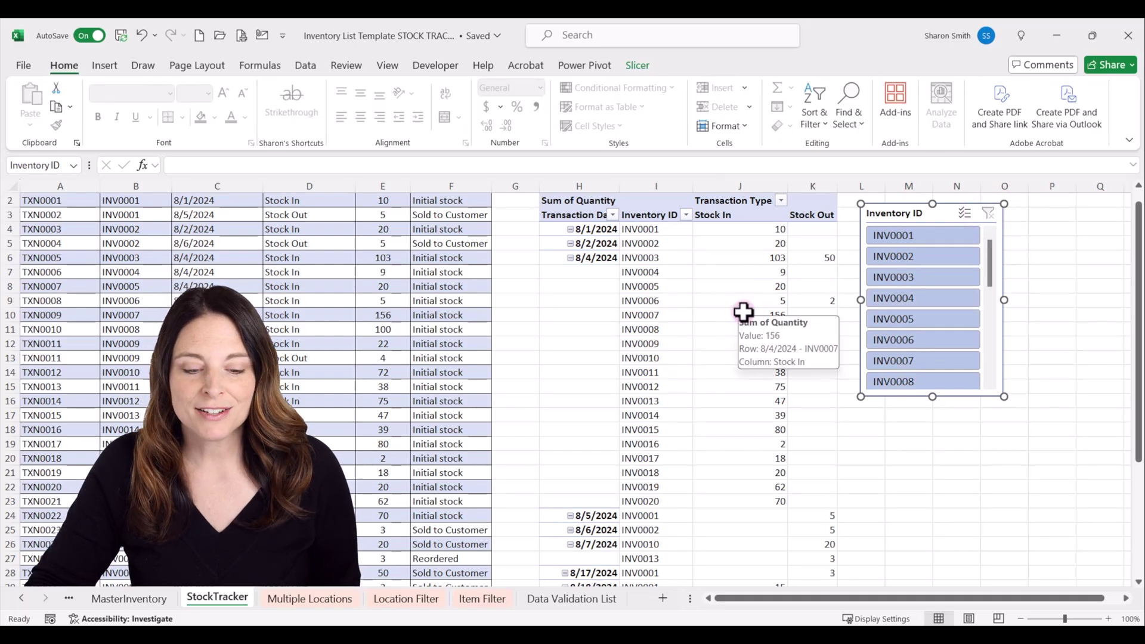
Step: Insert a Transaction Date timeline for the PivotTable and place it directly below the Inventory ID slicer
left_click(656, 273)
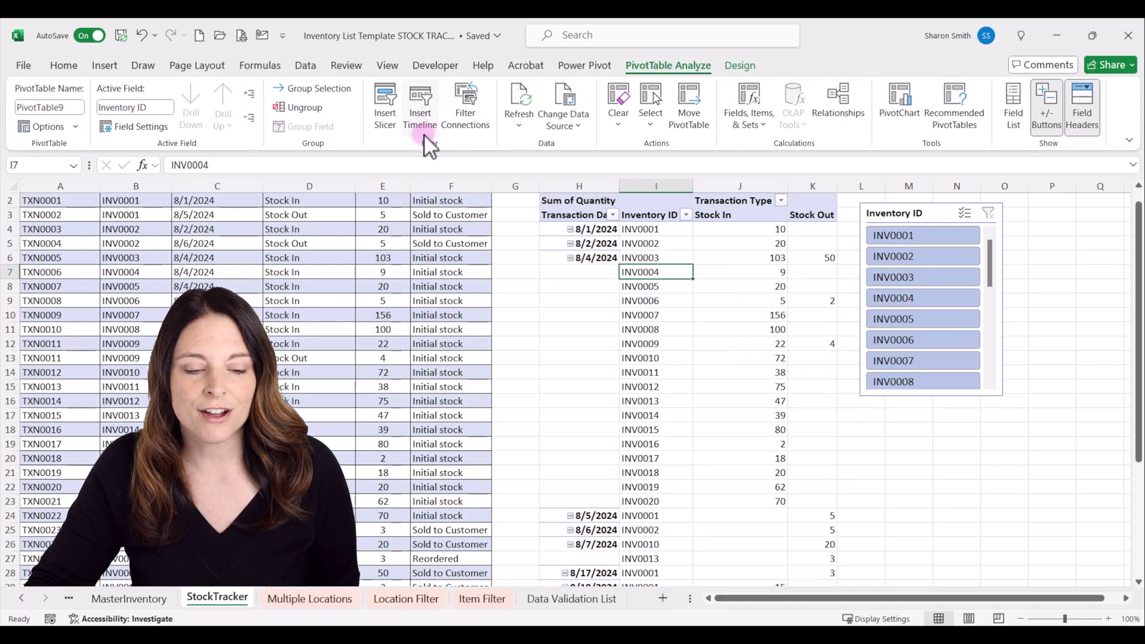
left_click(415, 119)
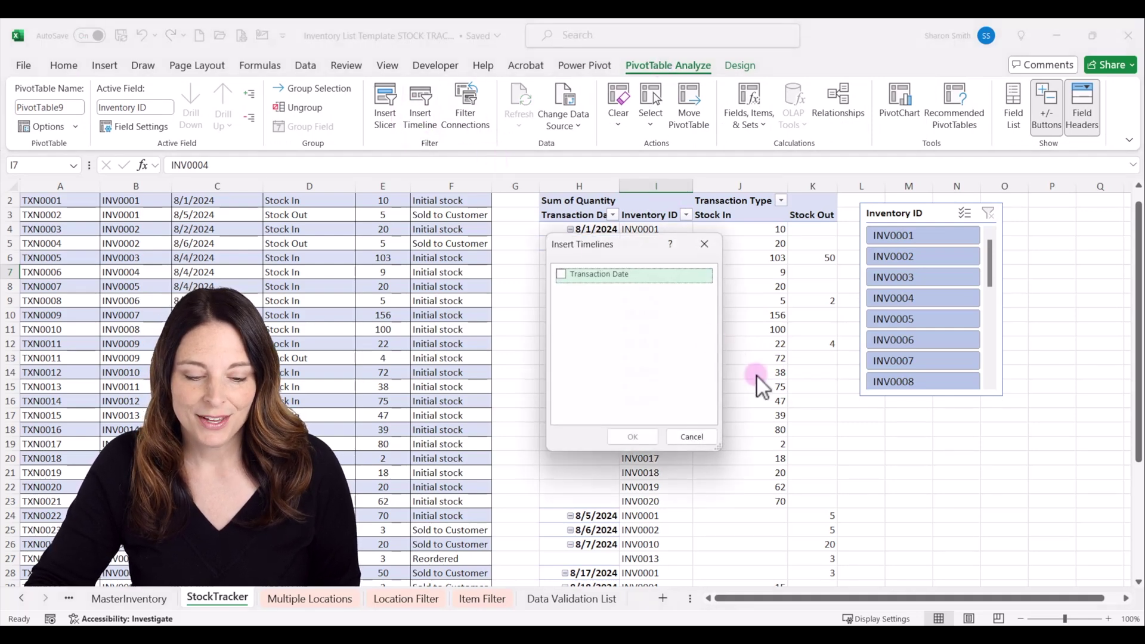
left_click(561, 273)
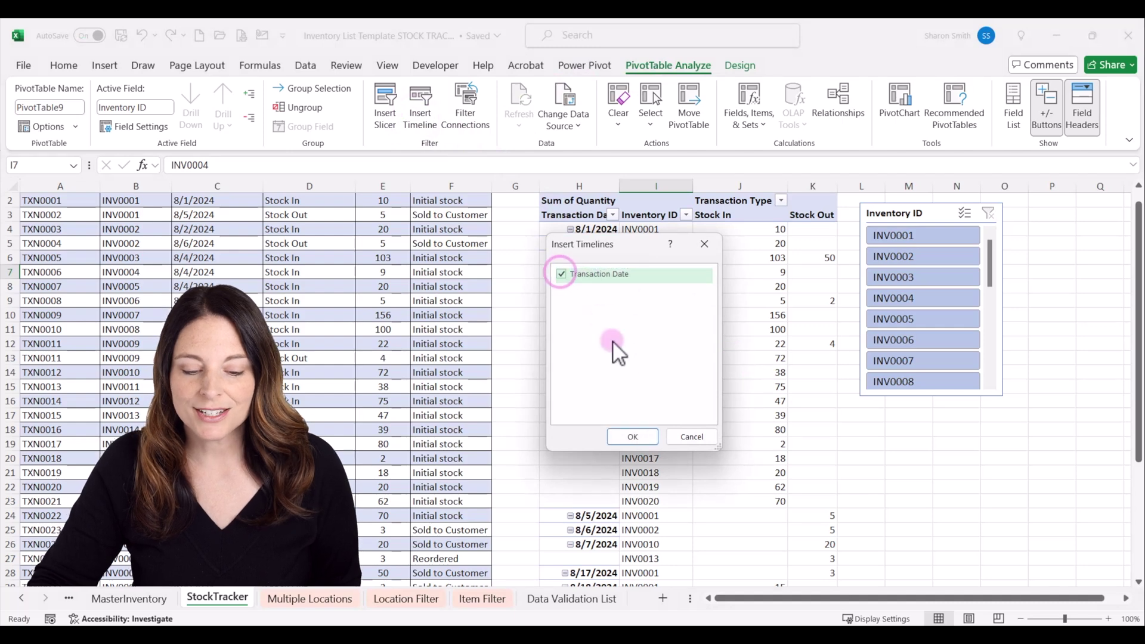
left_click(632, 436)
left_click_drag(565, 353, 970, 422)
Step: Filter the PivotTable to August through September 2024 with the Transaction Date timeline
left_click_drag(989, 510, 958, 514)
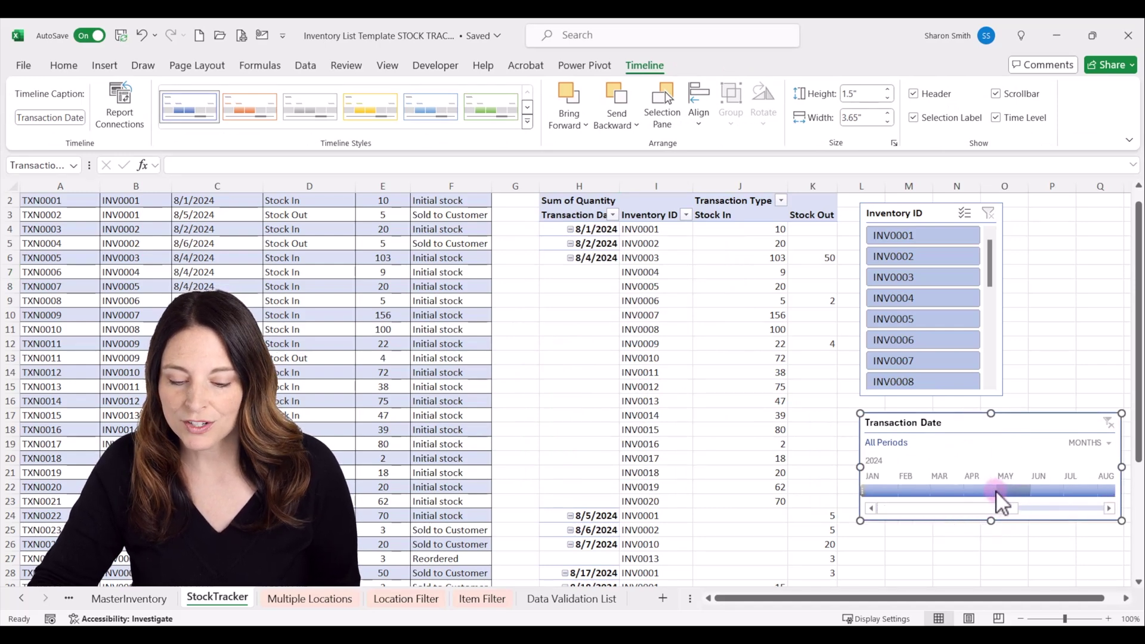
left_click_drag(983, 509, 1014, 513)
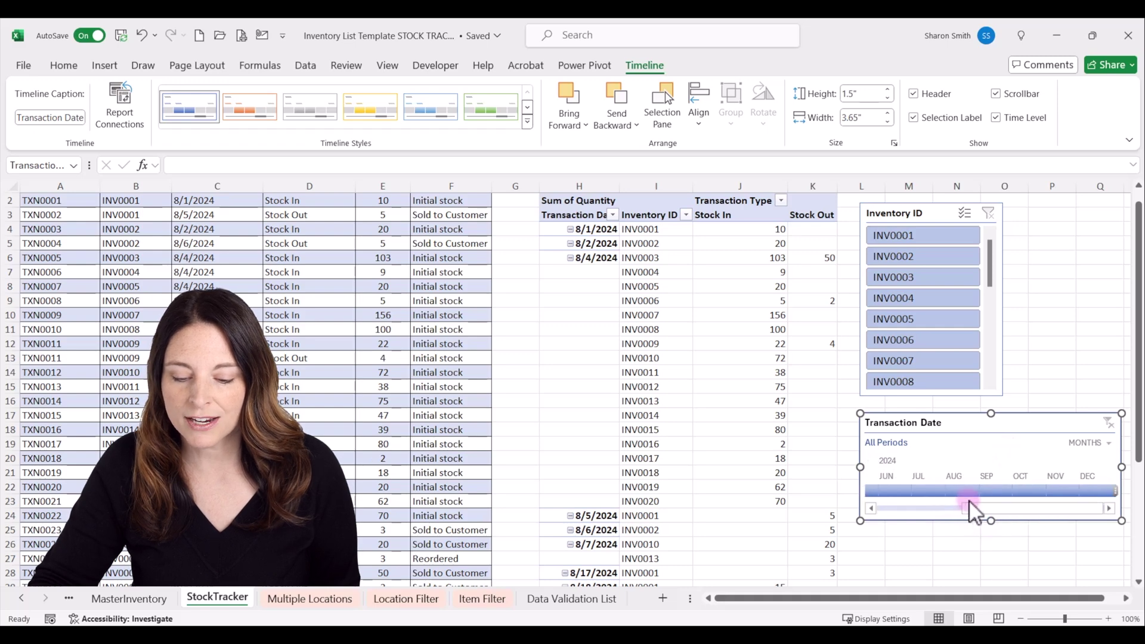
left_click(954, 489)
left_click_drag(986, 495, 1007, 493)
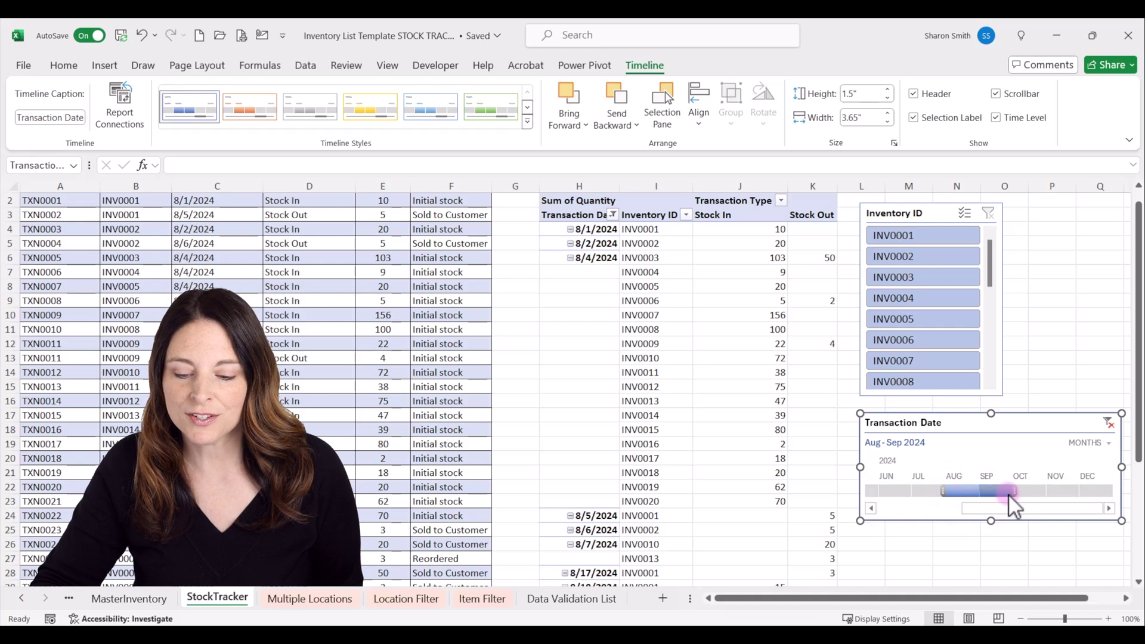
Step: Open the Transaction Date timeline's list of time levels
left_click(1108, 442)
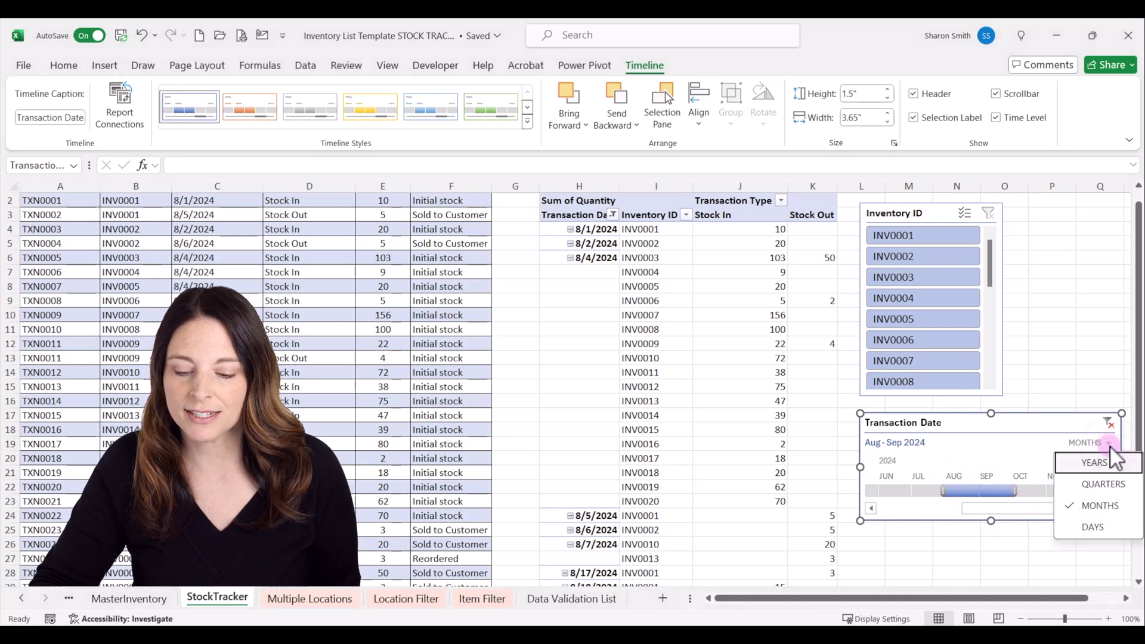
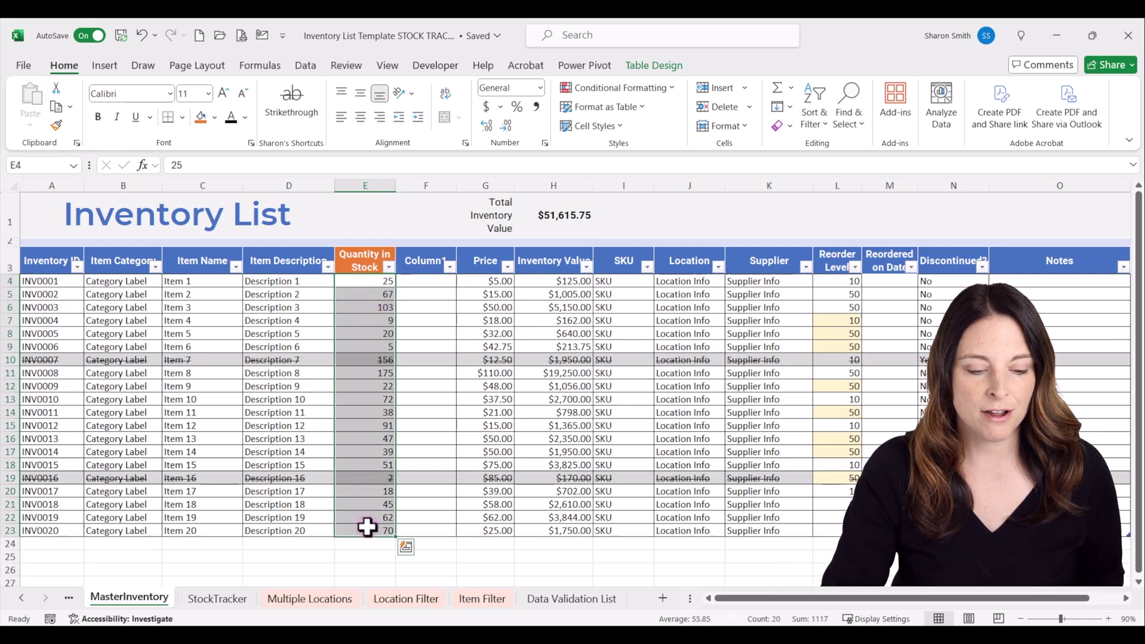
Step: Clear MasterInventory's Quantity in Stock values and enter in E4 =SUMIFS('StockTracker'!E:E, 'StockTracker'!B:B, A4, 'StockTracker'!D:D, "Stock In") - SUMIFS('StockTracker'!E:E, 'StockTracker'!B:B, A4, 'StockTracker'!D:D, "Stock Out")
key("Delete")
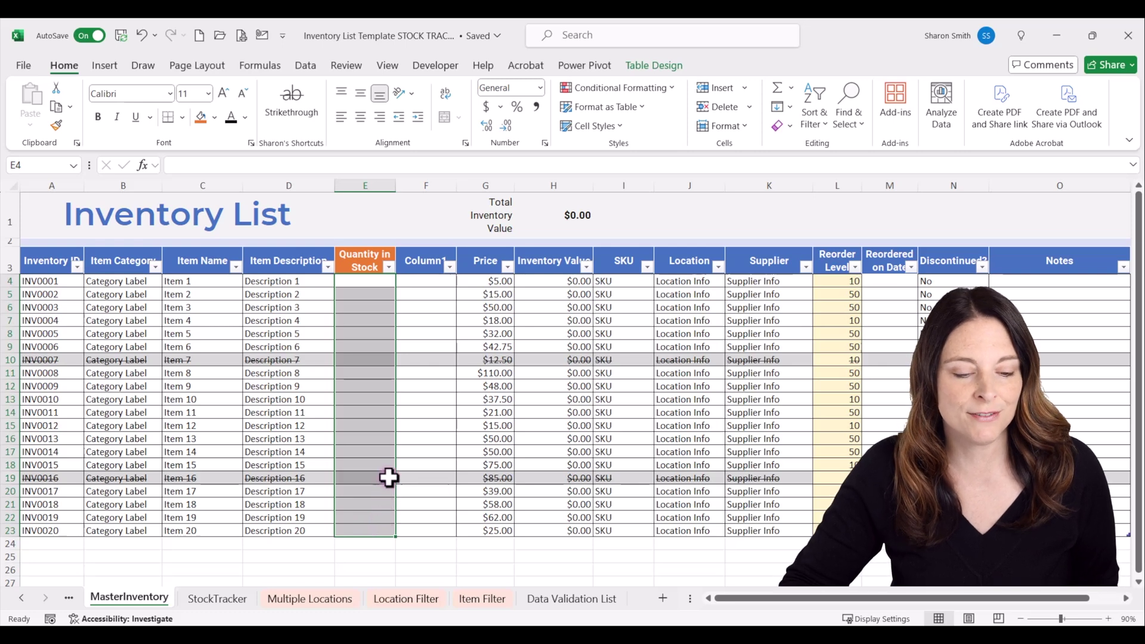
left_click(370, 284)
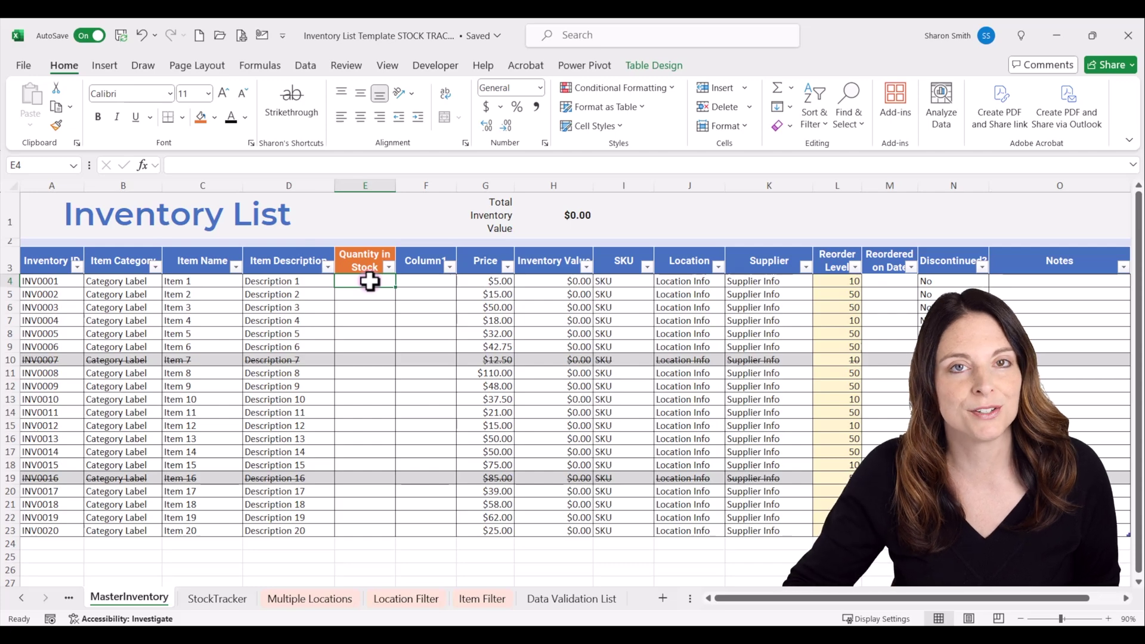
type("=SUMIFS('StockTracker'!E:E, 'StockTracker'!B:B, A4, 'StockTracker'!D:D, \"Stock In\") - SUMIFS('StockTracker'!E:E, 'StockTracker'!B:B, A4, 'StockTracker'!D:D, \"Stock Out\")")
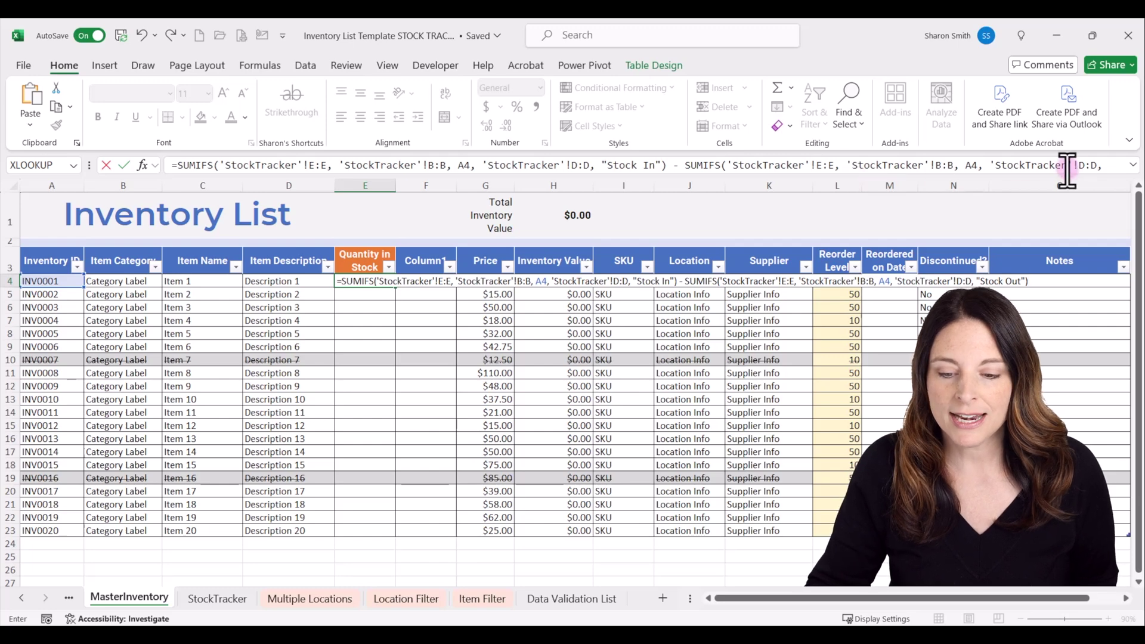
left_click(1101, 162)
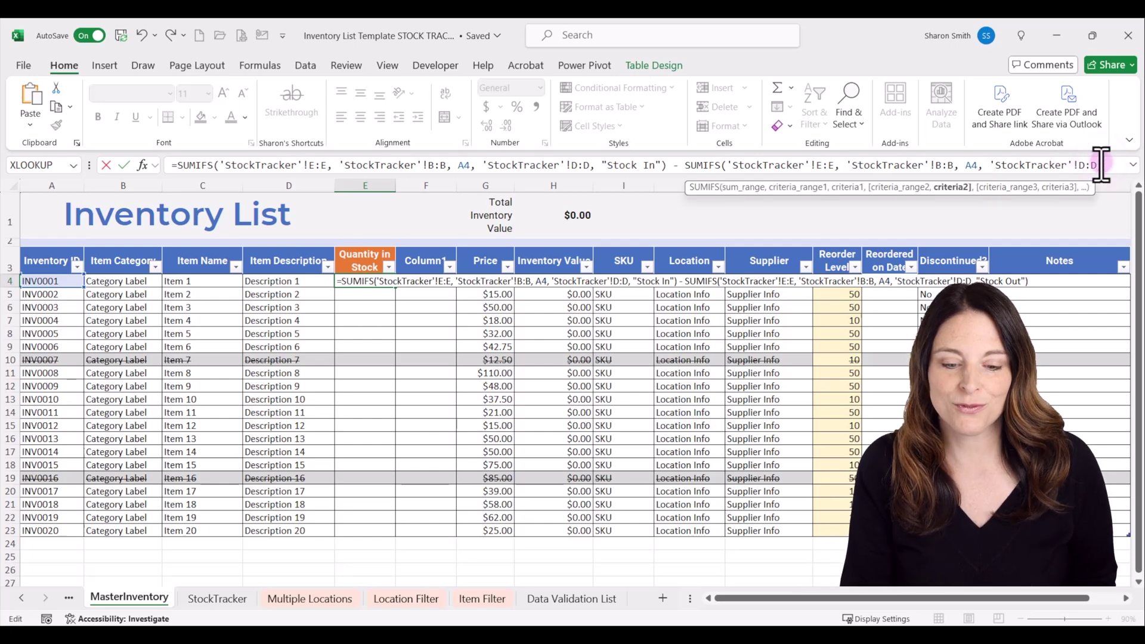
key("Return")
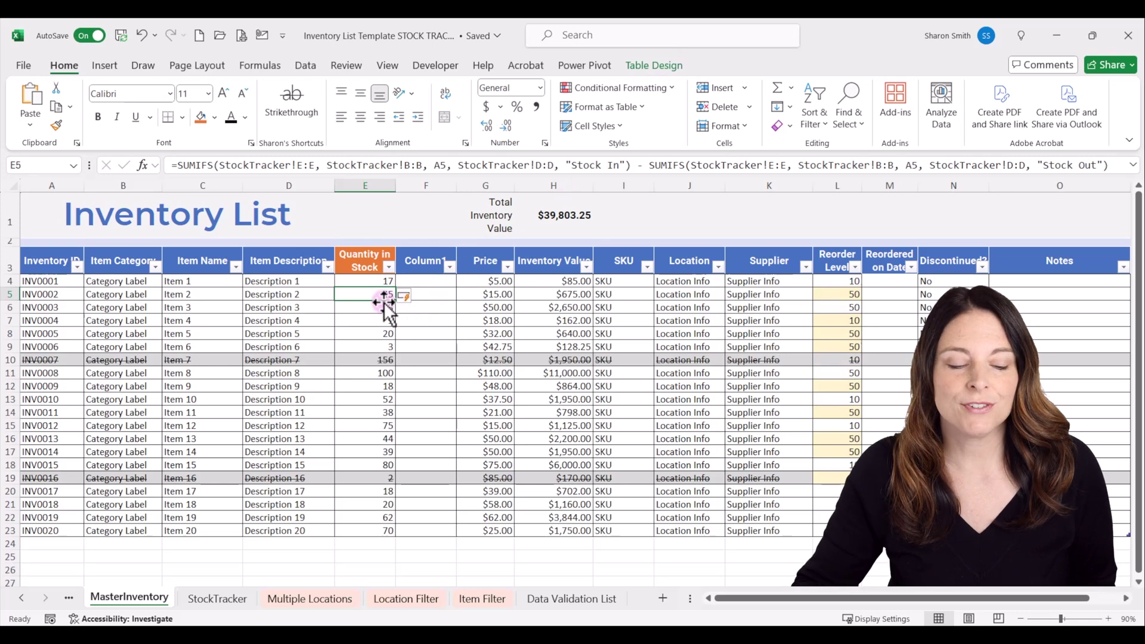
Step: Filter the StockTracker PivotTable to INV0001 with the slicer and compare its stock movements with the item's quantity in MasterInventory
left_click(379, 282)
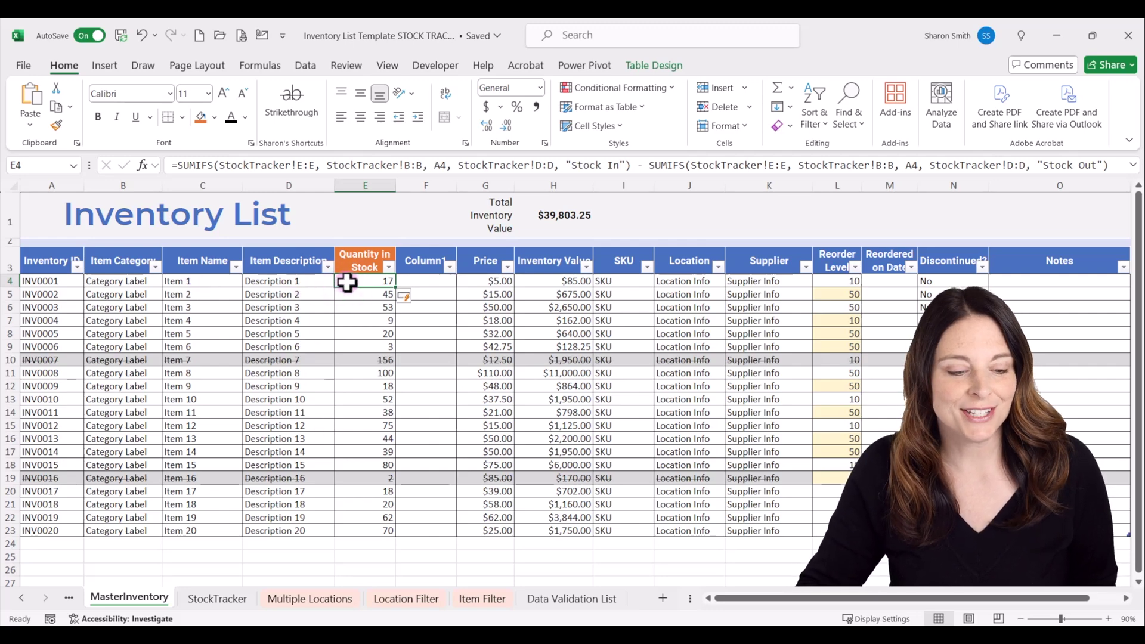
left_click(219, 597)
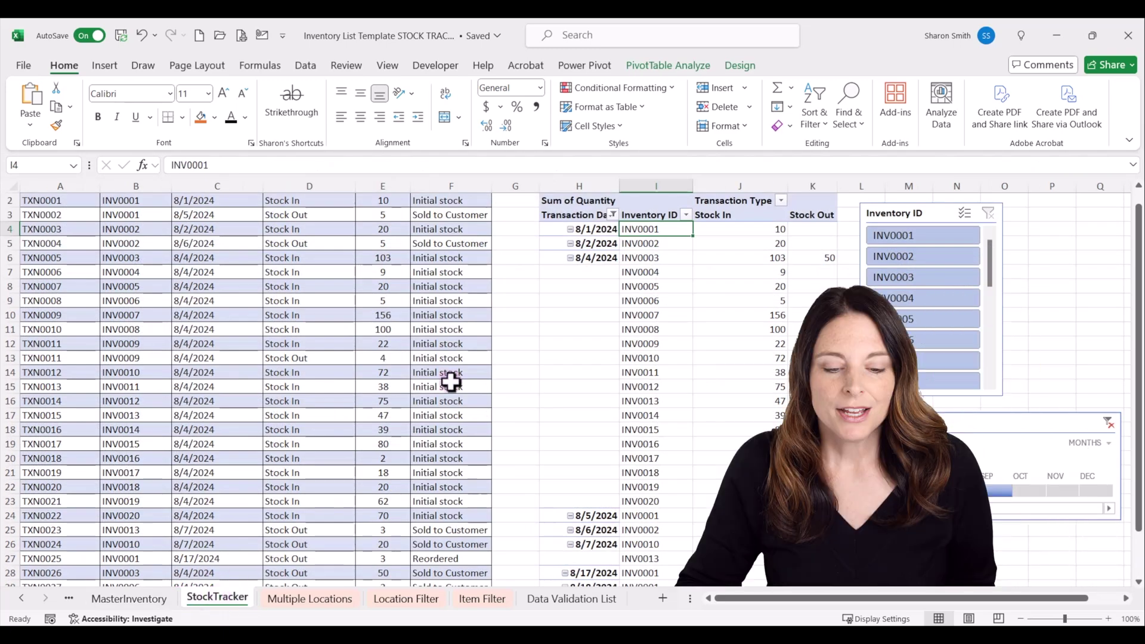
left_click(921, 236)
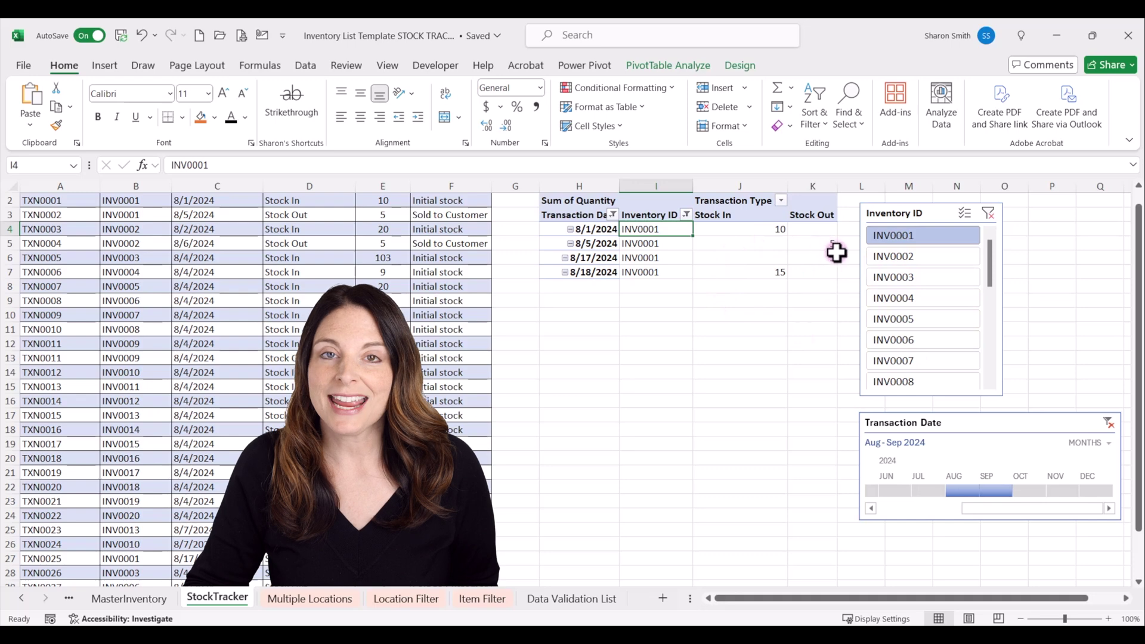
mouse_move(834, 261)
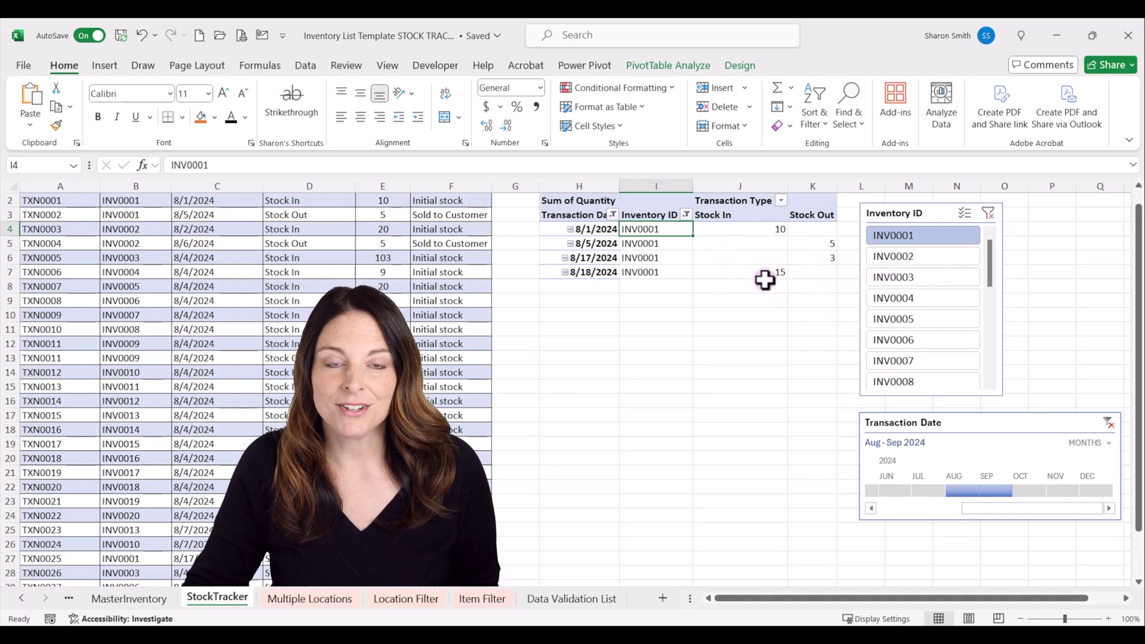
left_click(128, 599)
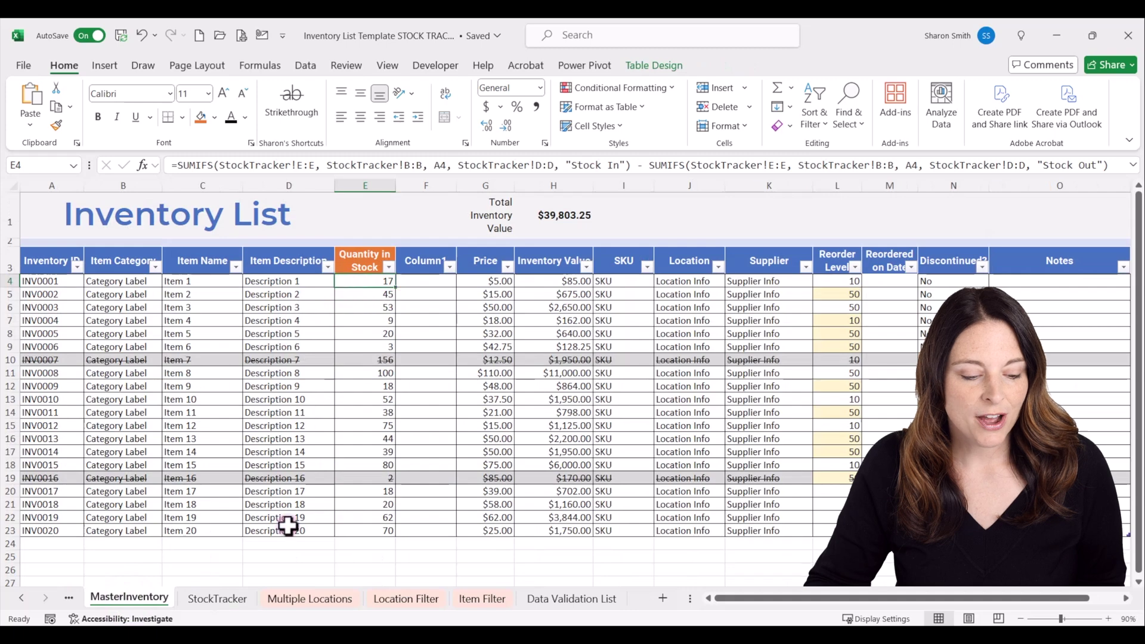
Step: Extend the StockTracker transaction table with a new row for TXN0030 and copy Inventory ID INV0001 into it from the row above
left_click(221, 598)
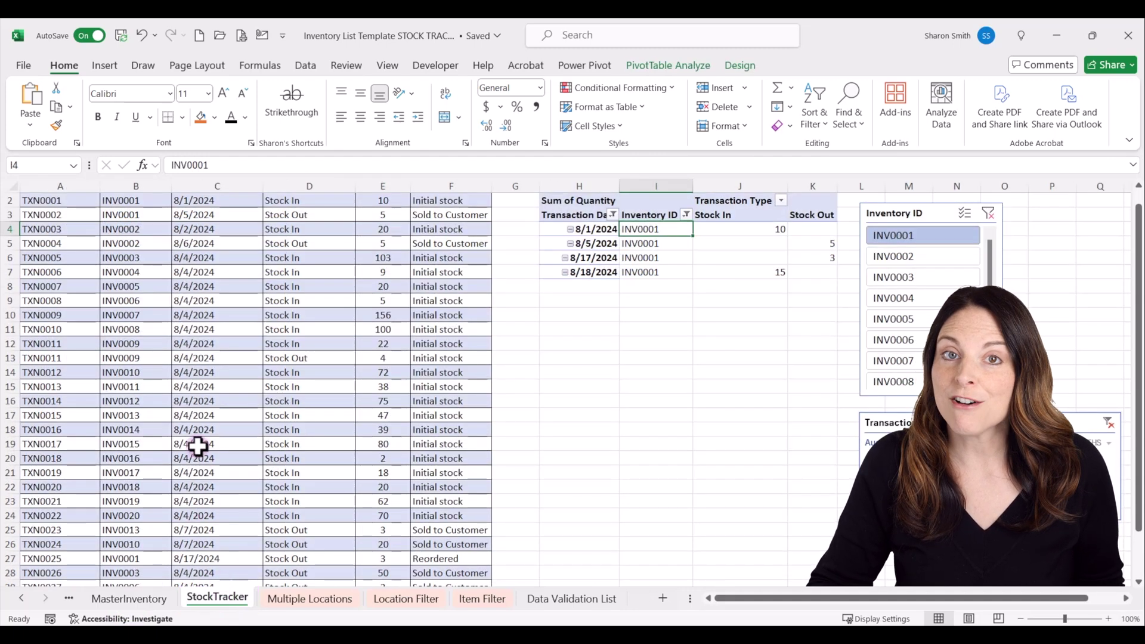
scroll(198, 446, "down", 3)
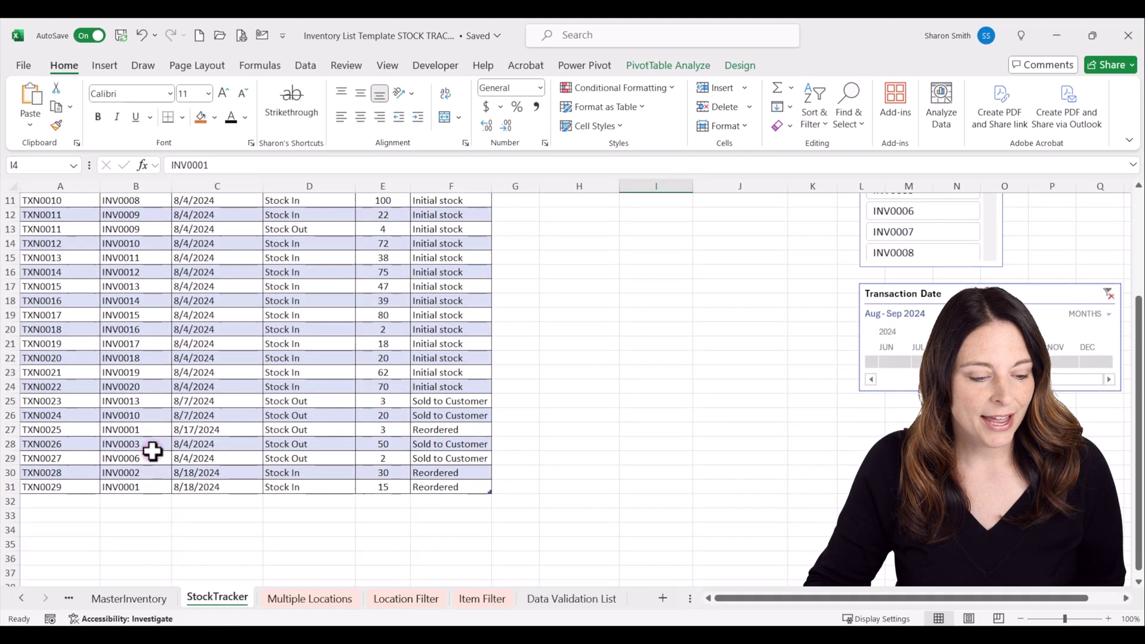
left_click(98, 488)
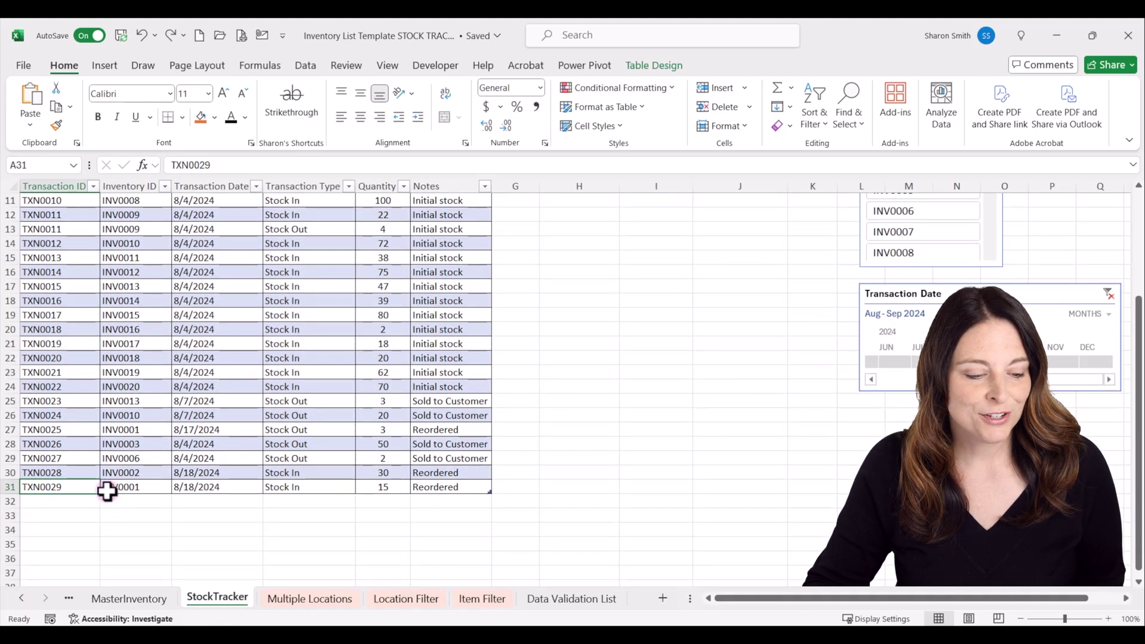
left_click_drag(100, 494, 98, 508)
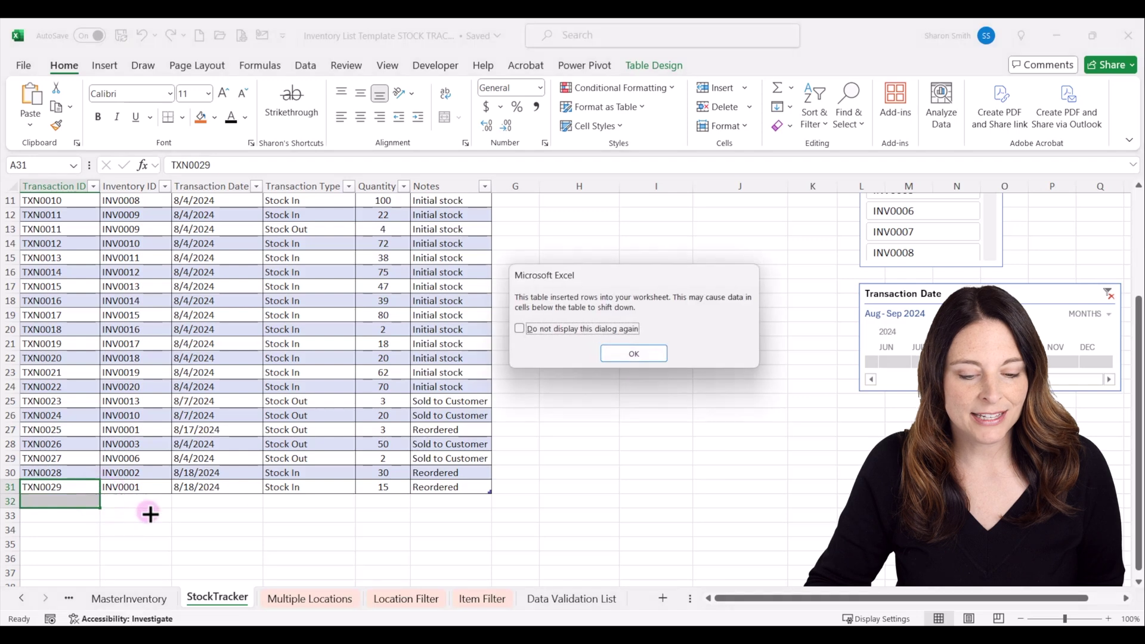
left_click(633, 354)
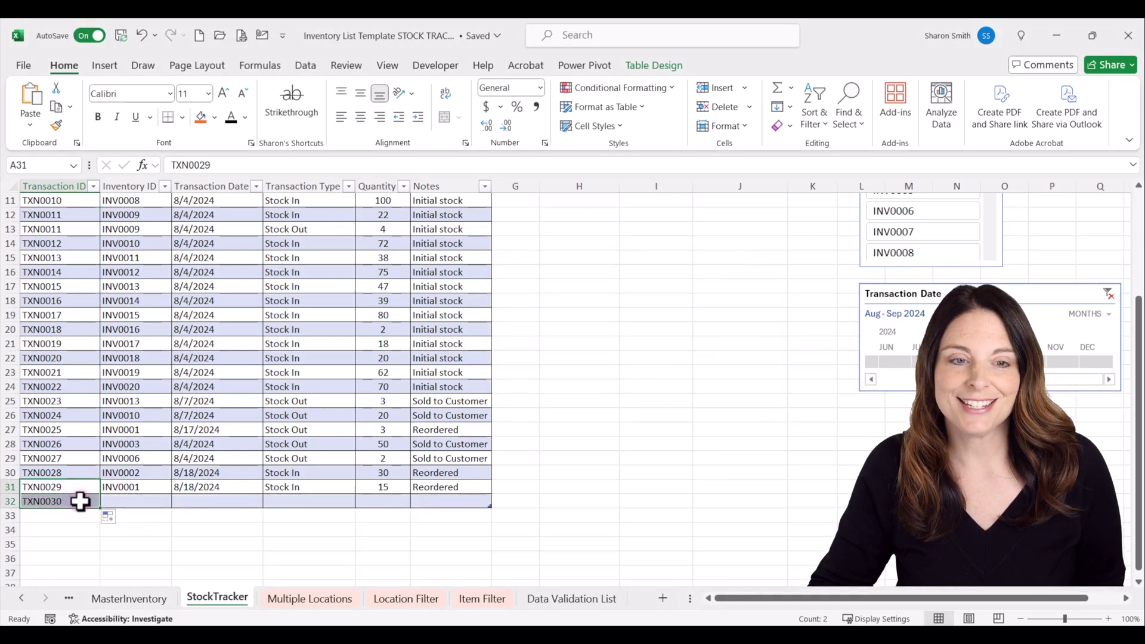
left_click(138, 487)
key("ctrl+c")
left_click(141, 501)
key("ctrl+v")
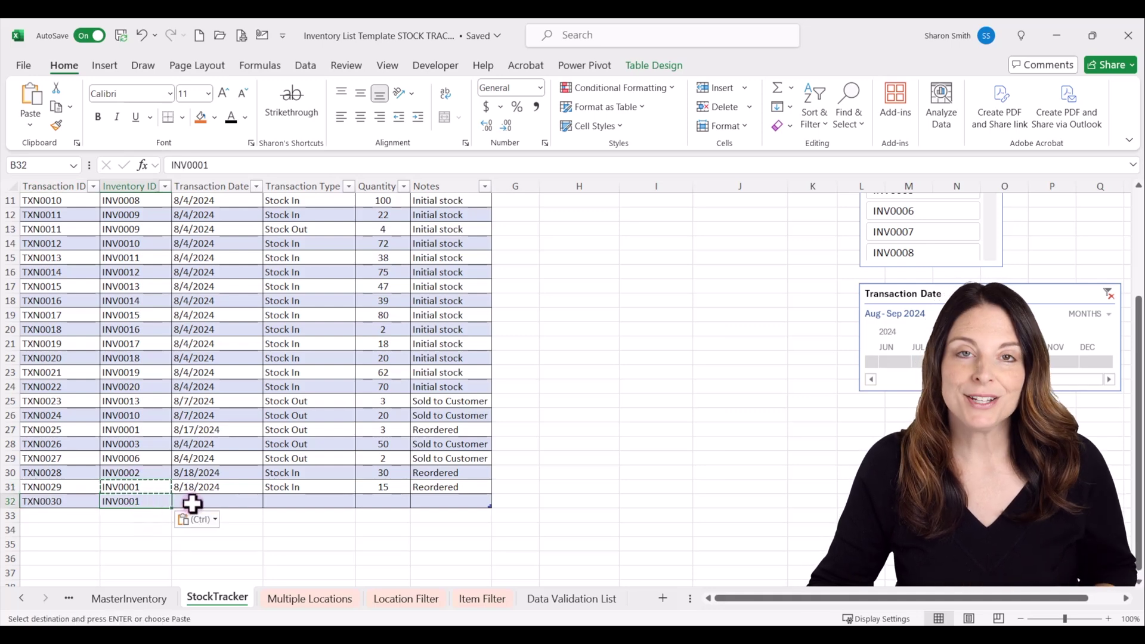
Step: Complete the TXN0030 row with date 8/24/2024, transaction type Stock Out, quantity 3 and the note Sold to Customer
left_click(230, 501)
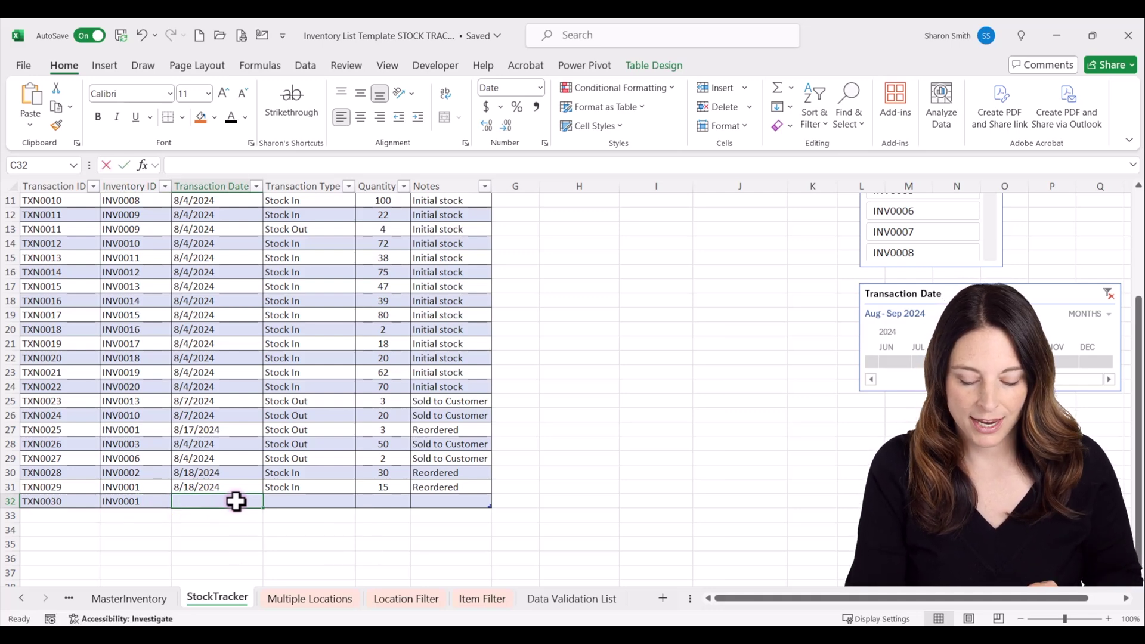
key("ctrl+semicolon")
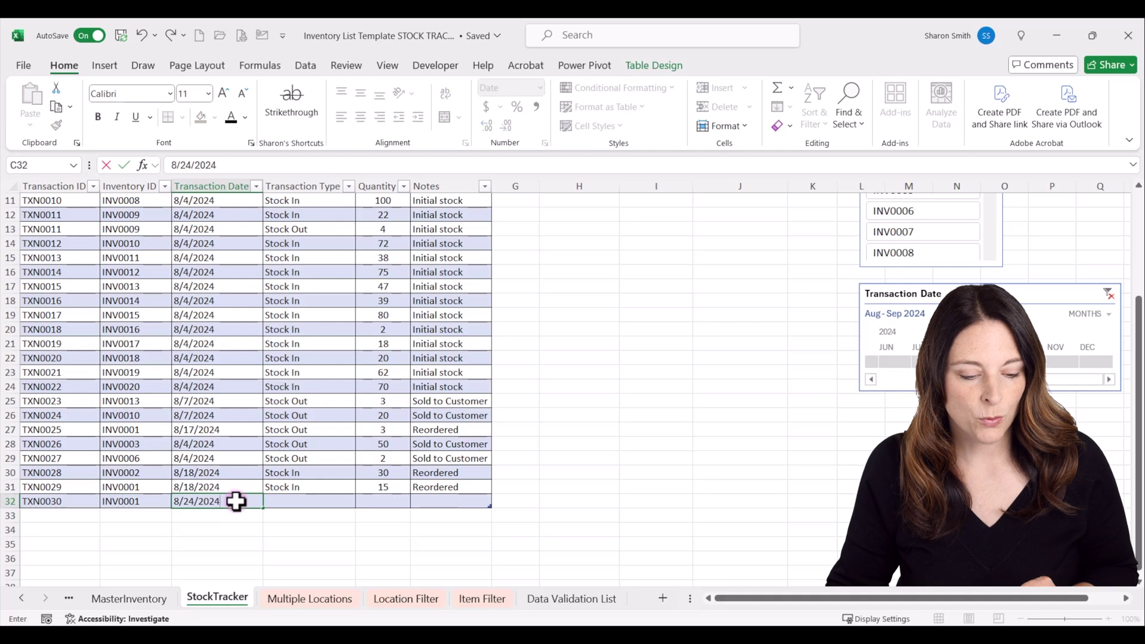
left_click(288, 502)
type("Stock Out")
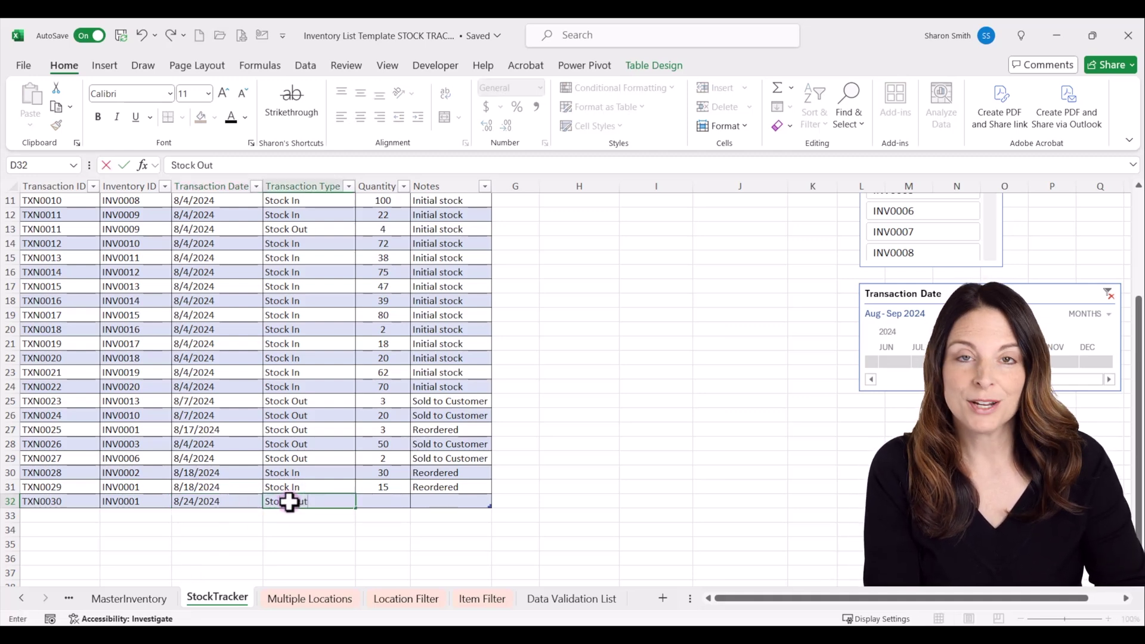
key("Tab")
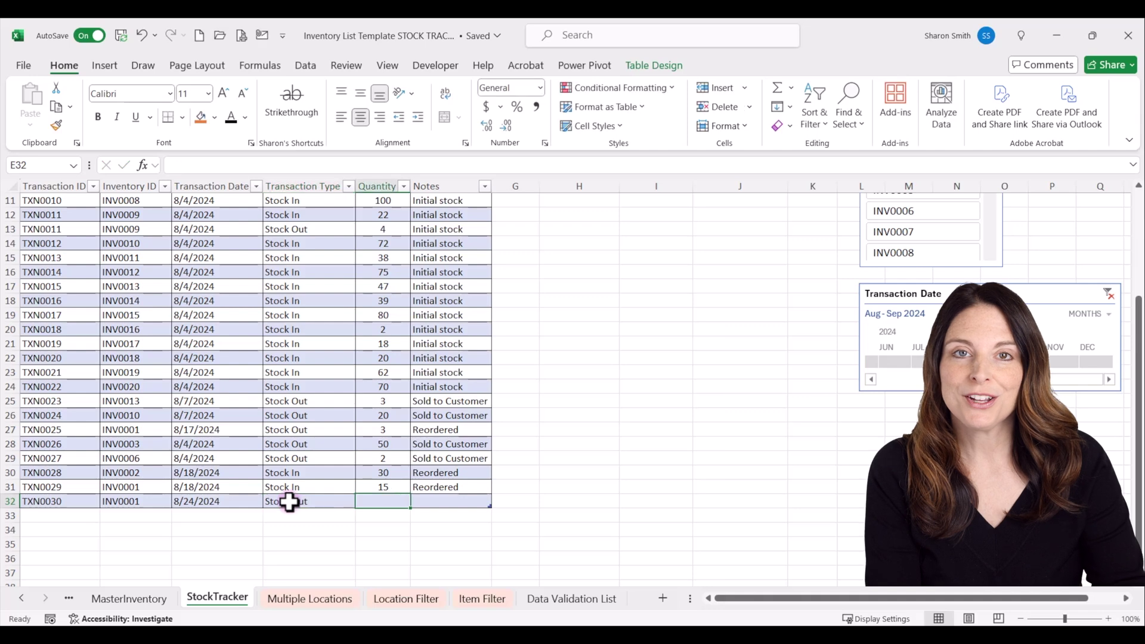
type("3")
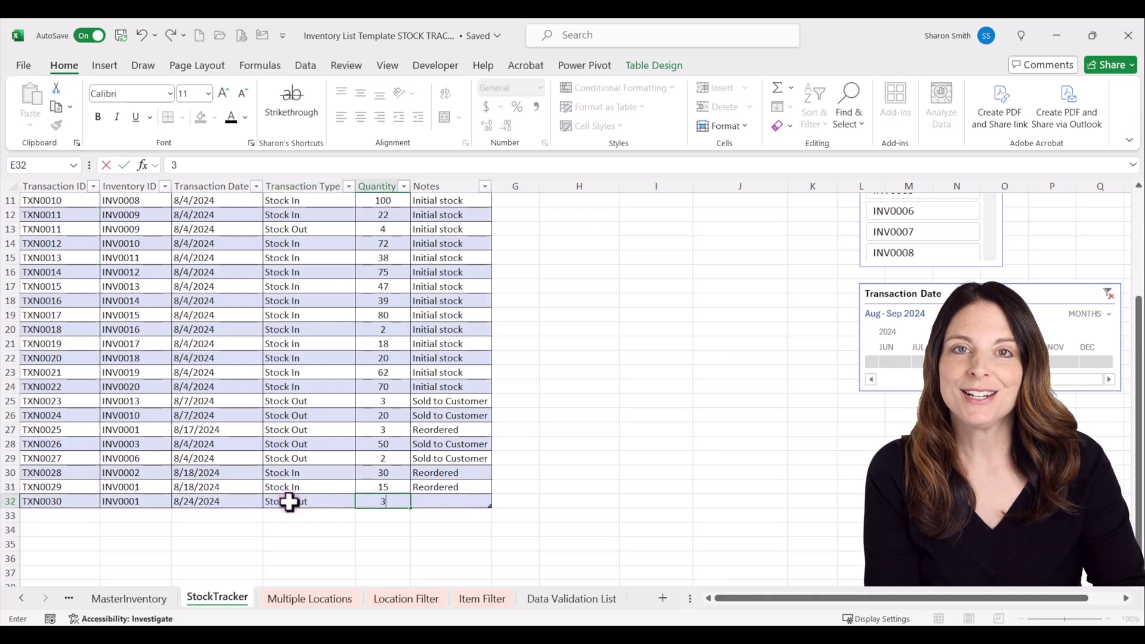
key("Tab")
type("S")
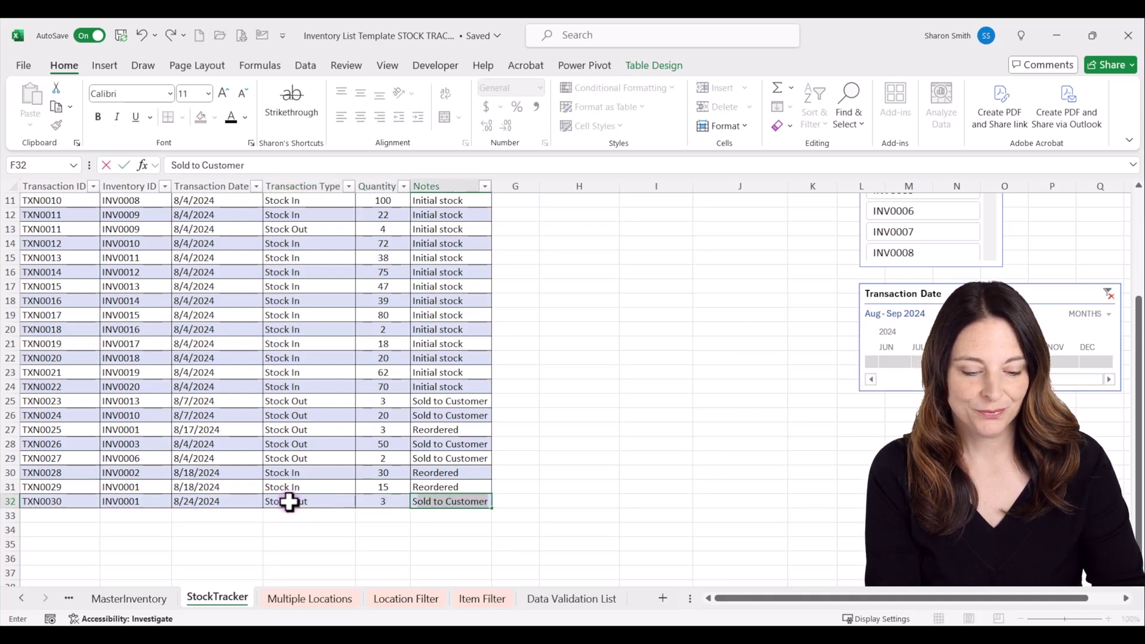
key("Return")
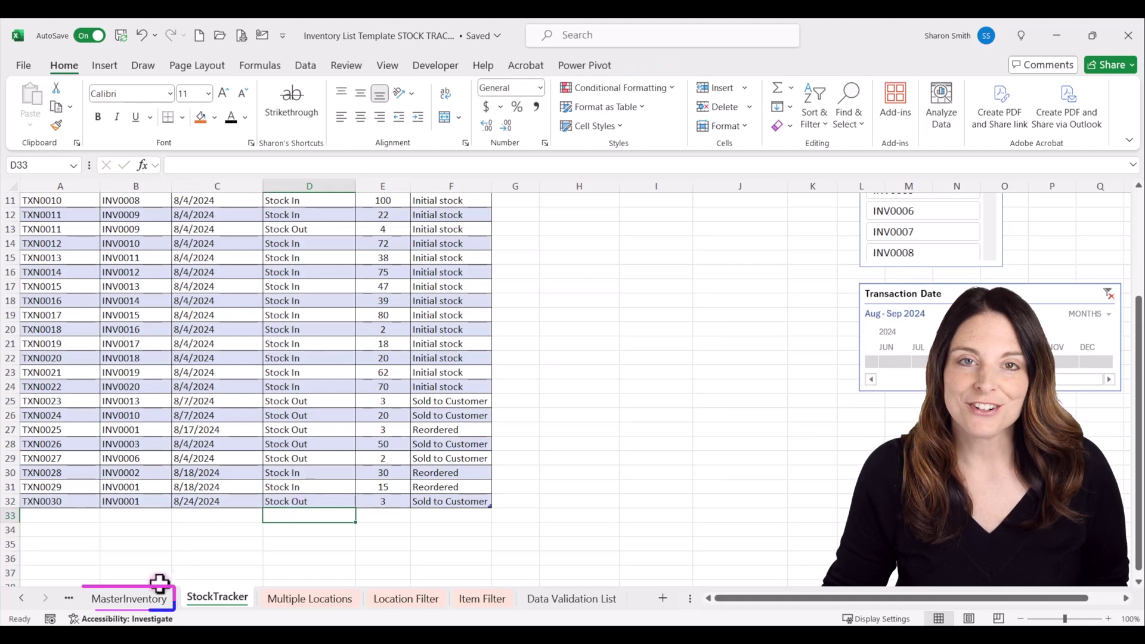
Step: Check INV0001's Quantity in Stock in MasterInventory and refresh the StockTracker PivotTable to include the new transaction
left_click(151, 597)
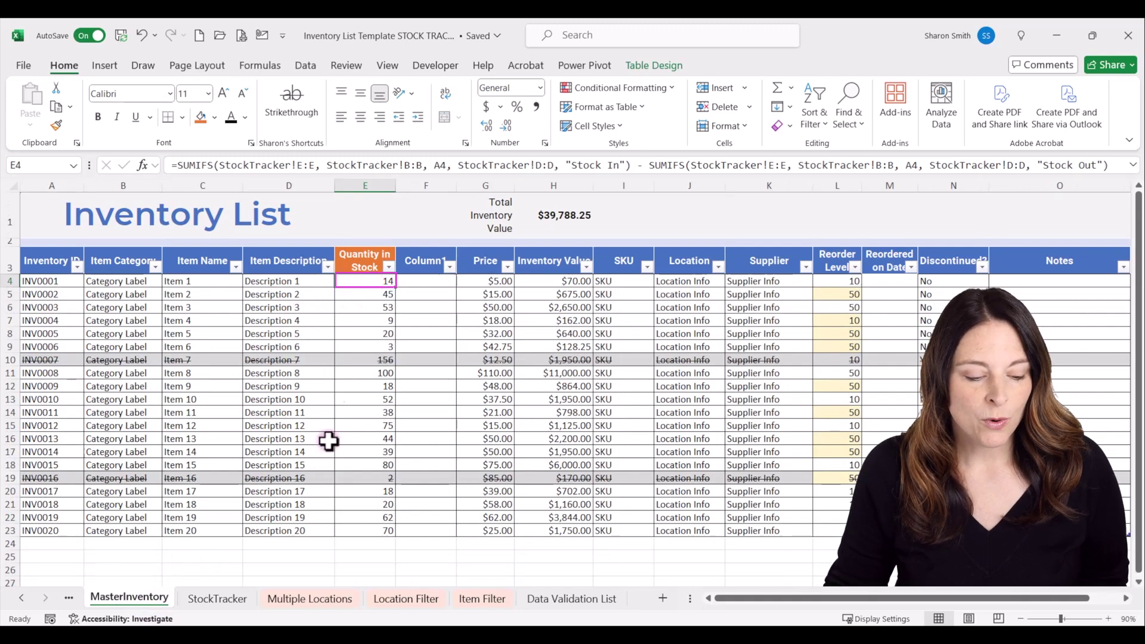
left_click(229, 601)
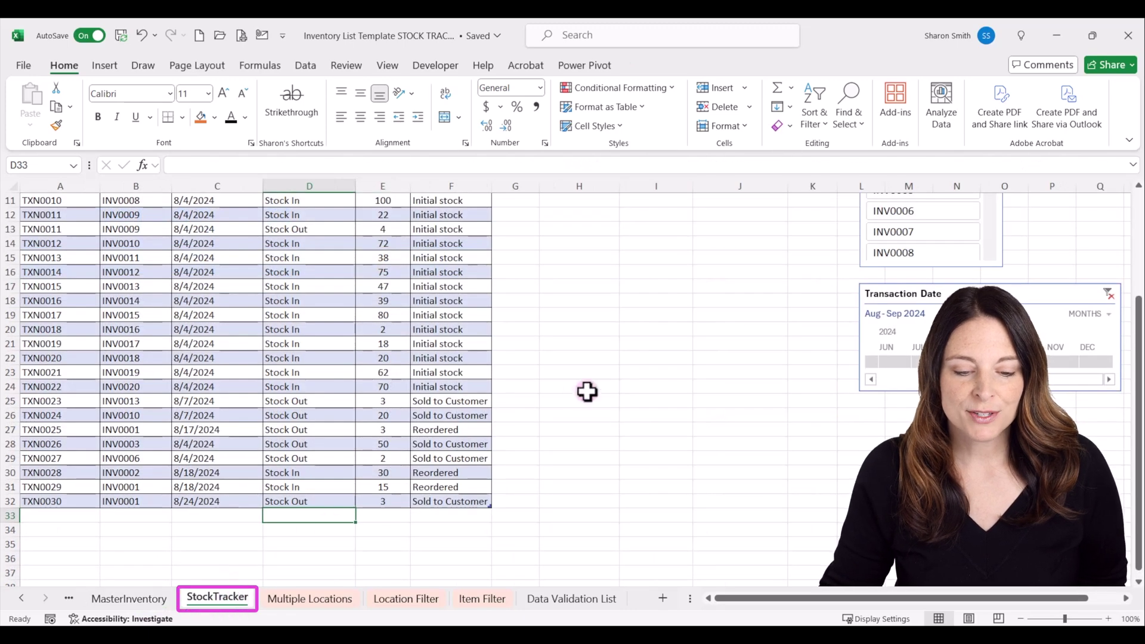
scroll(587, 391, "up", 4)
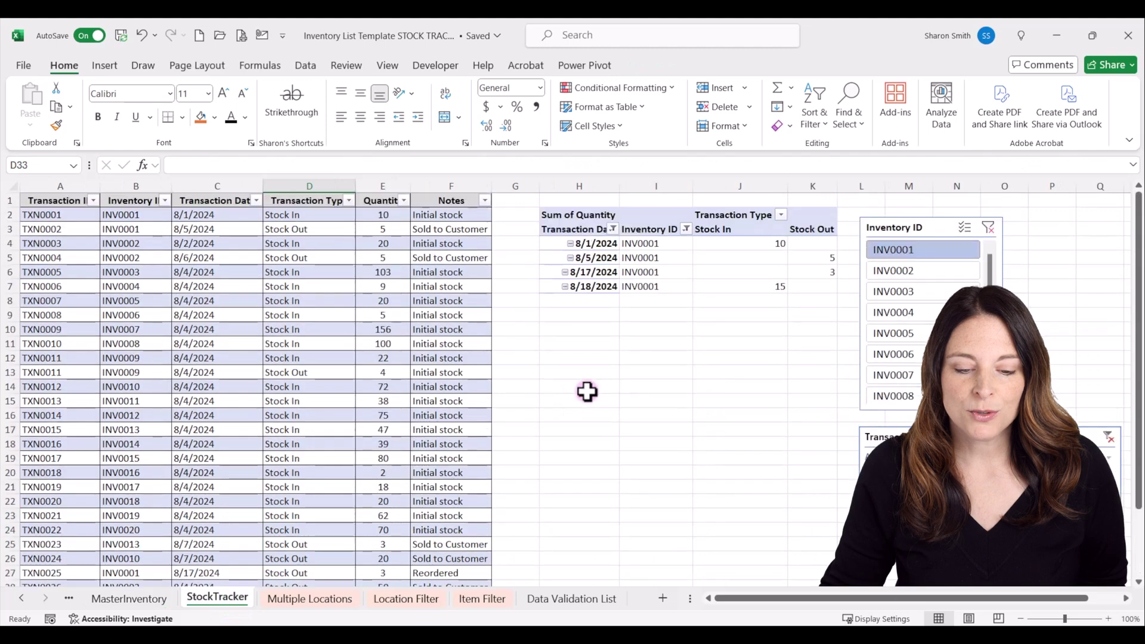
left_click(651, 262)
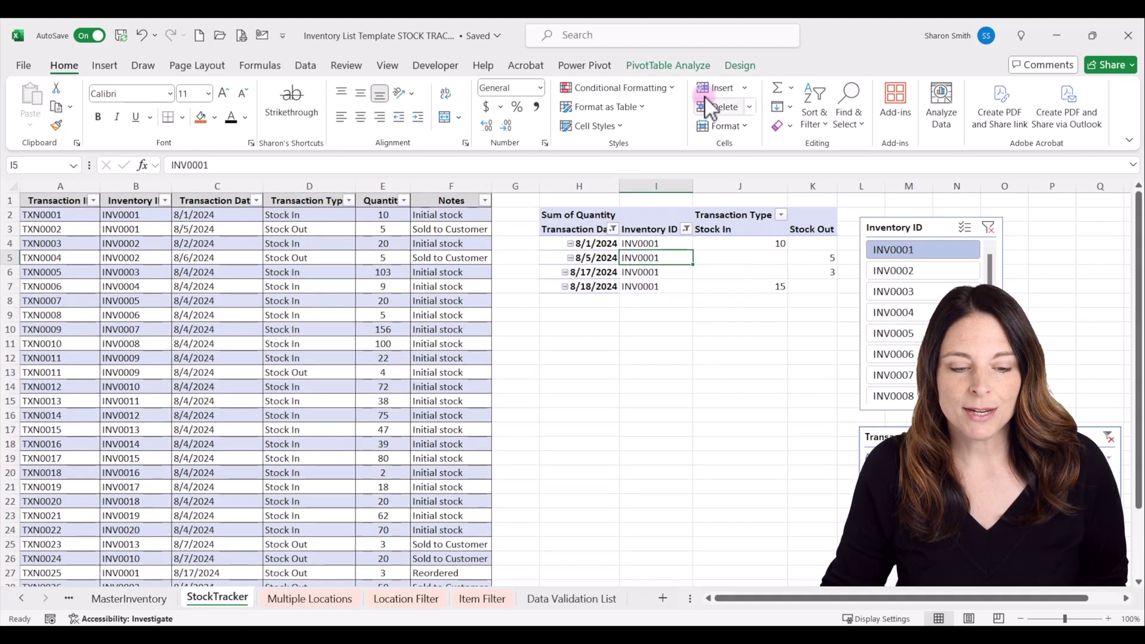
left_click(663, 66)
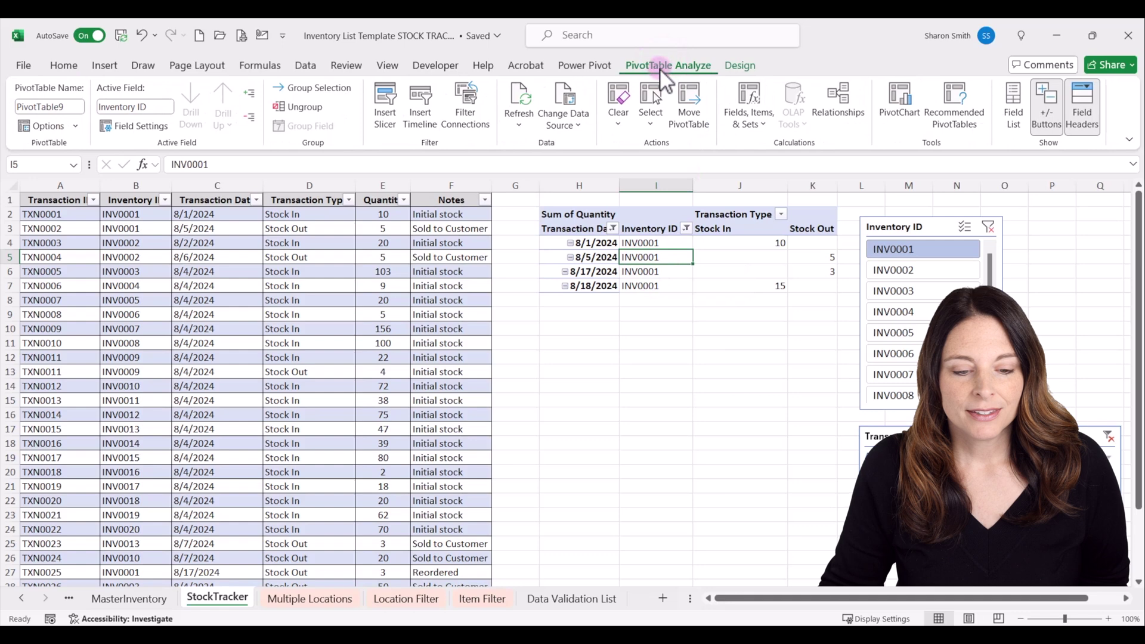
left_click(525, 98)
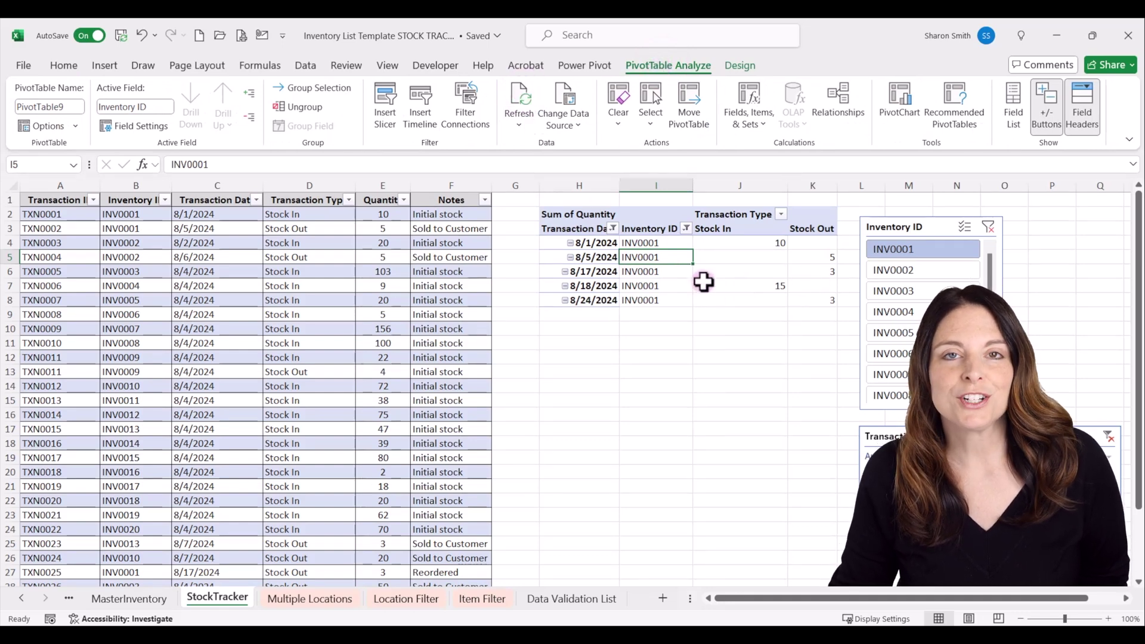
mouse_move(704, 282)
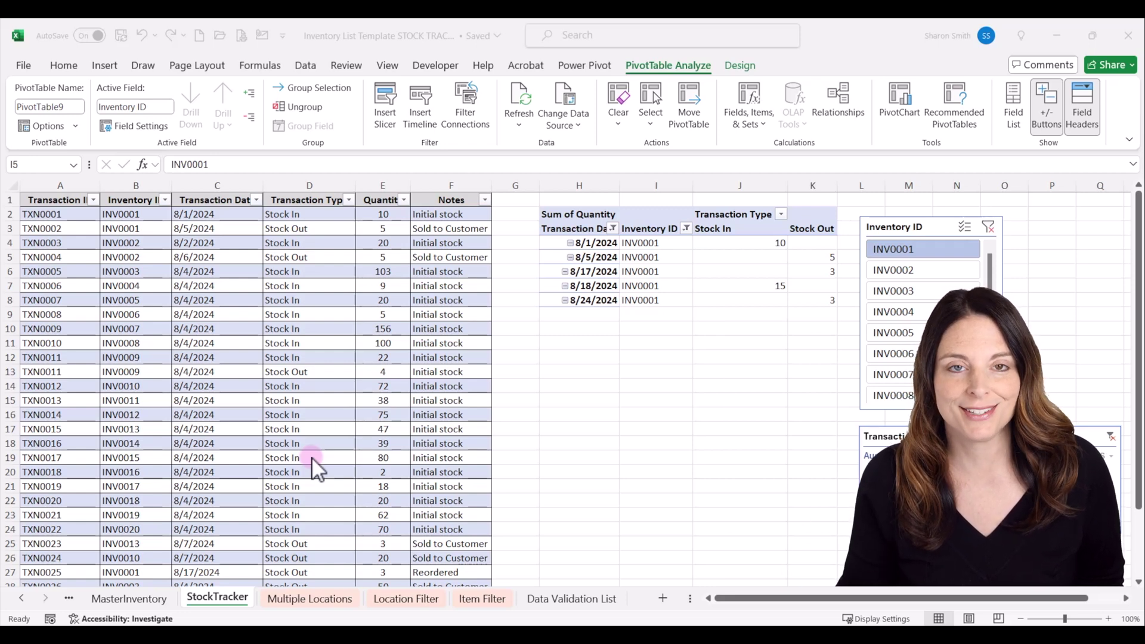
Step: Add a sheet named VarianceTracker with the row 1 headers Inventory ID, Date, Expected Quantity, Actual Quantity, Variance and Notes
left_click(665, 602)
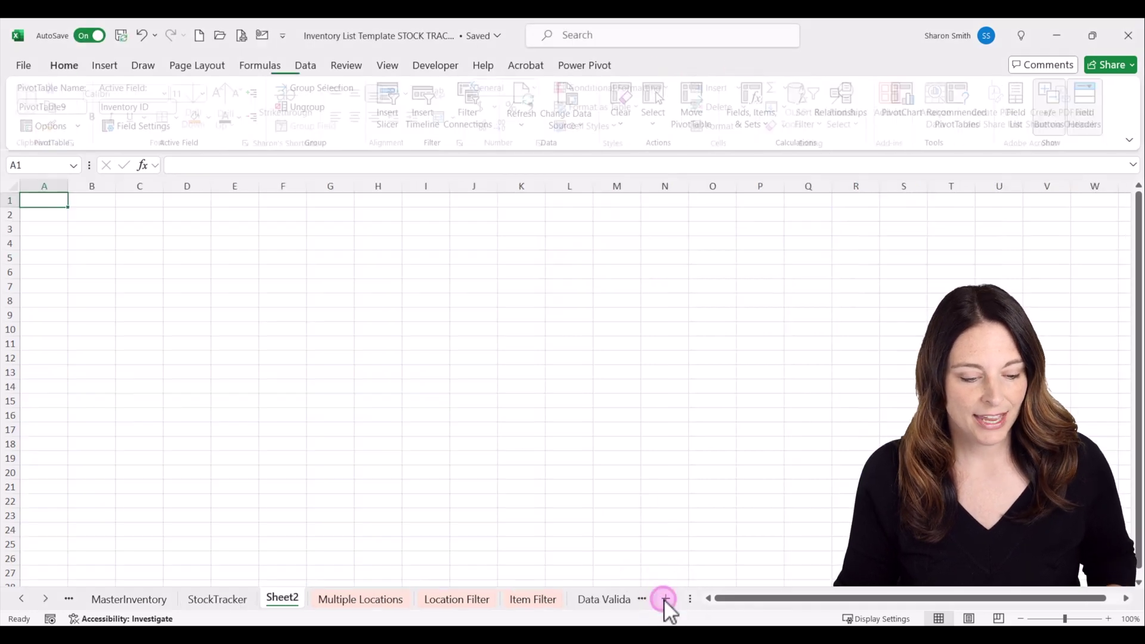
type("VarianceTracker")
key("Return")
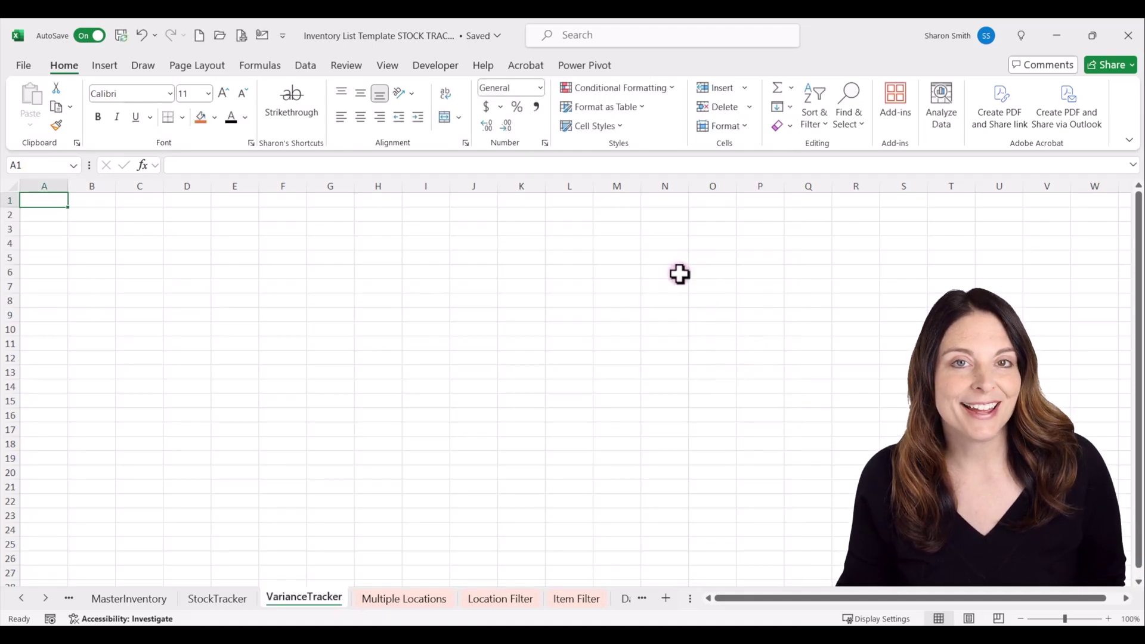
type("Inventory ID\tDate\tExpected Quantity\tActual Quantity\tVariance\tNotes")
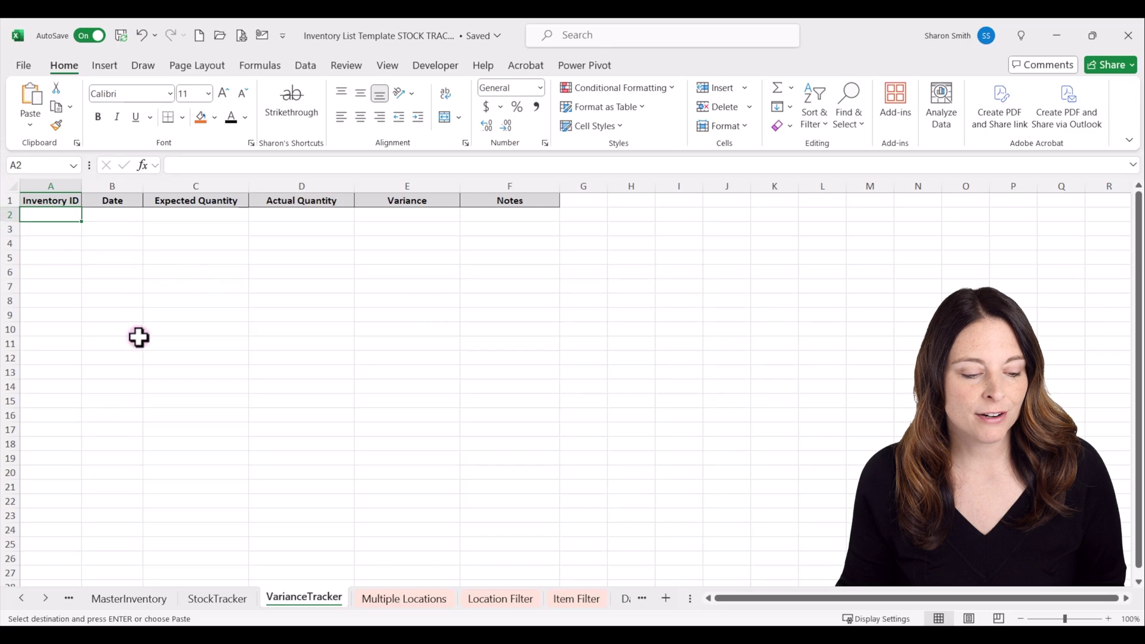
Step: Copy the Inventory IDs INV0001 to INV0020 from MasterInventory into the Inventory ID column of VarianceTracker, starting at A2
left_click(117, 599)
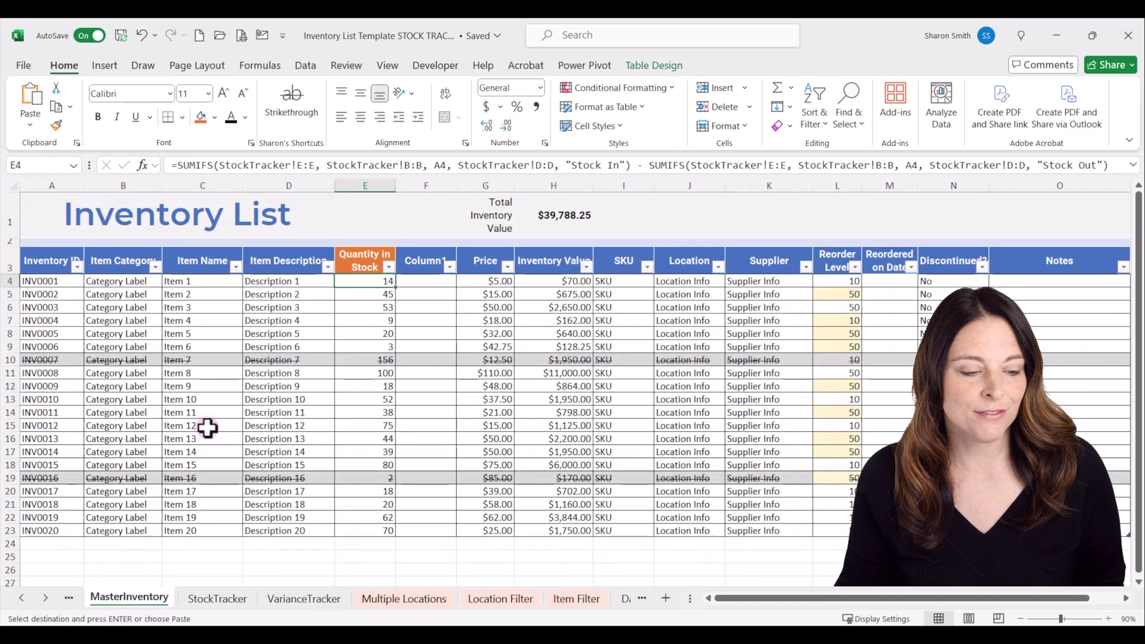
left_click_drag(63, 282, 57, 524)
key("ctrl+c")
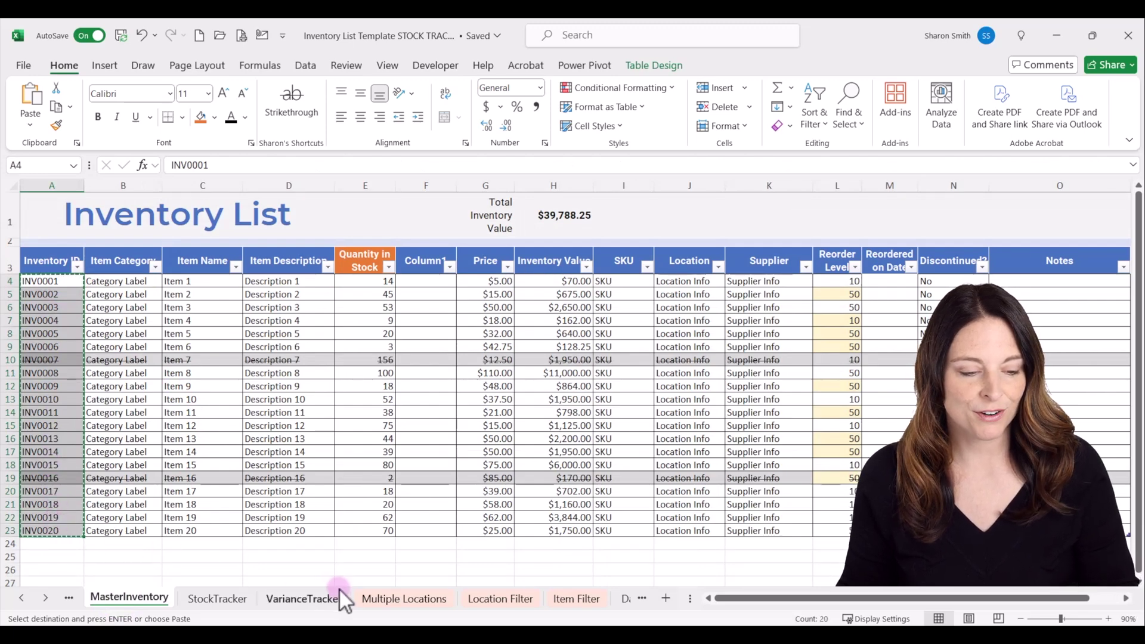
left_click(305, 598)
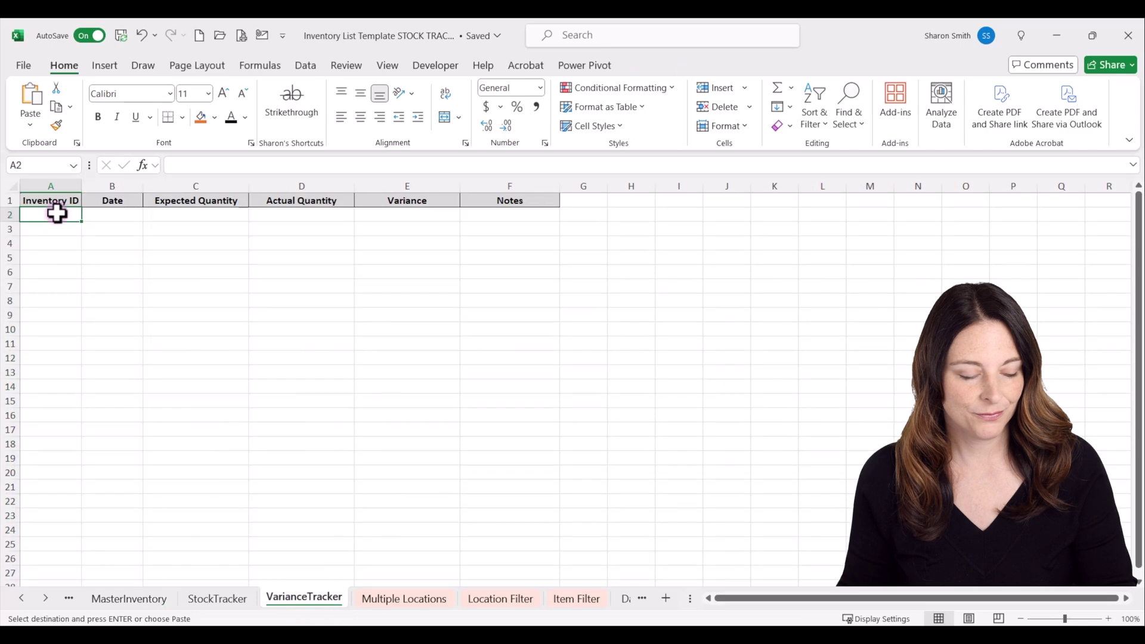
key("ctrl+v")
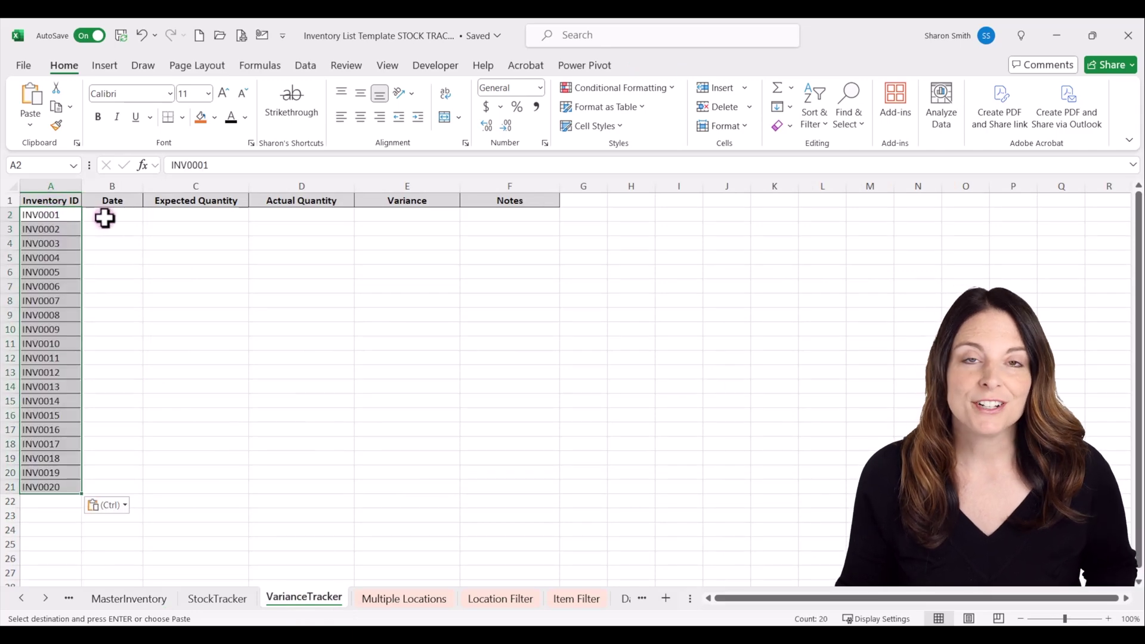
Step: Enter the date 8/24/2024 in B2 and copy it down the Date column through row 21
left_click(115, 216)
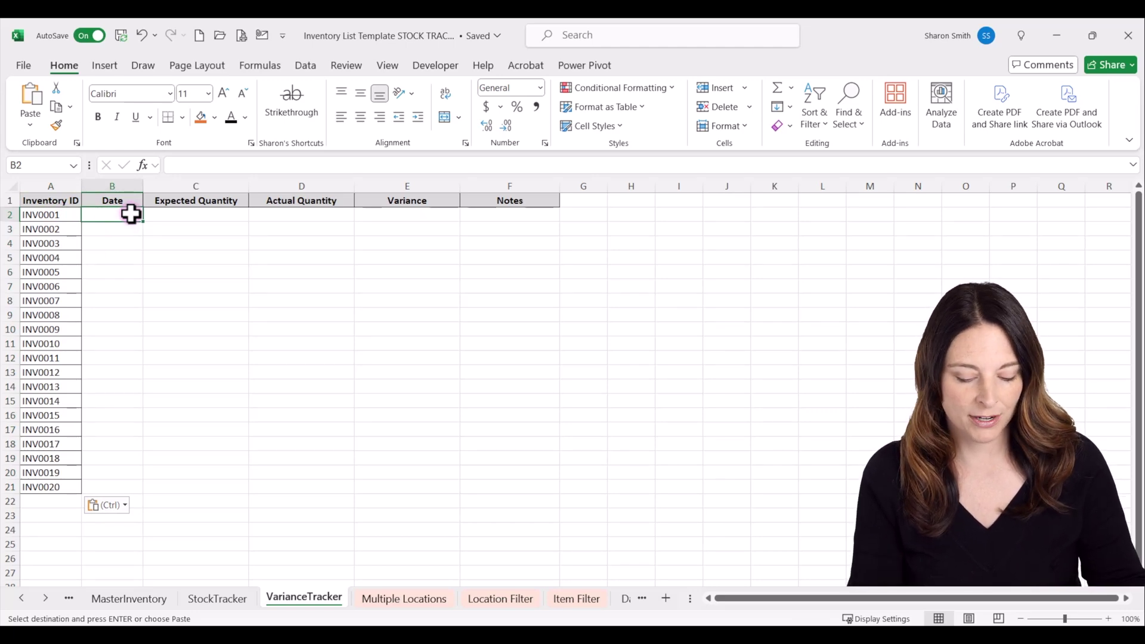
key("ctrl+semicolon")
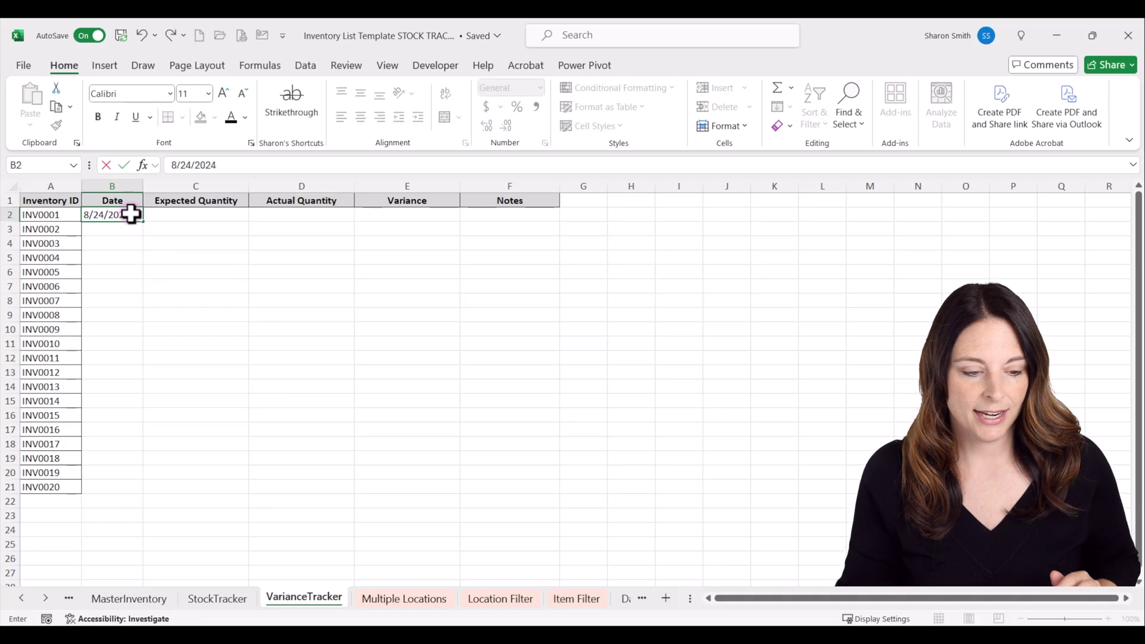
key("Return")
left_click(131, 215)
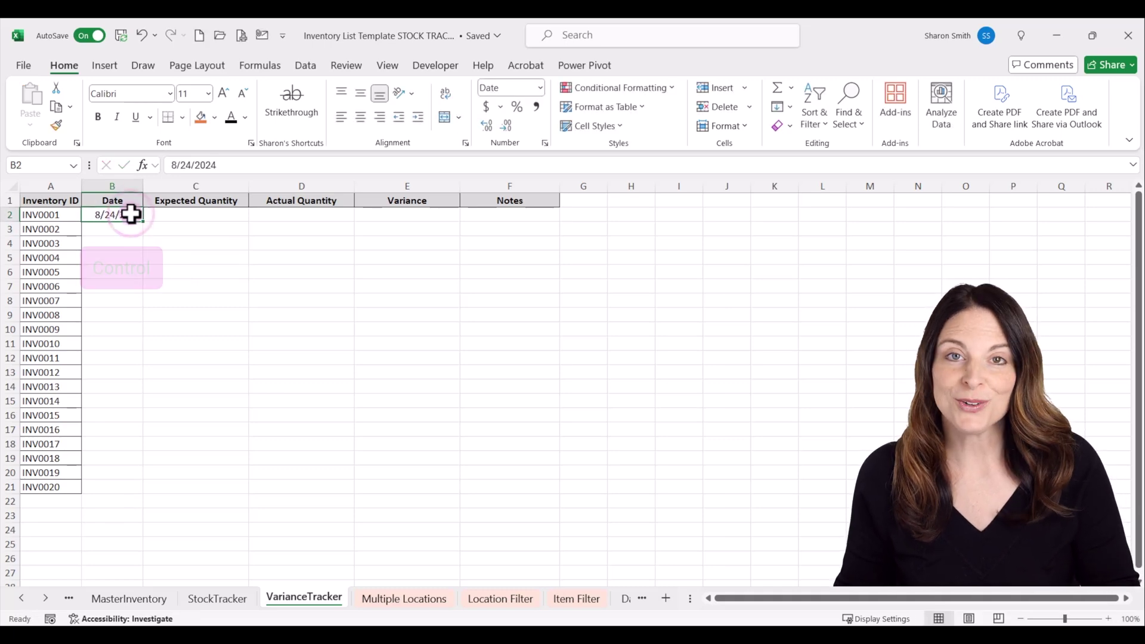
key("ctrl+c")
left_click(133, 233)
left_click_drag(134, 233, 109, 484)
key("Return")
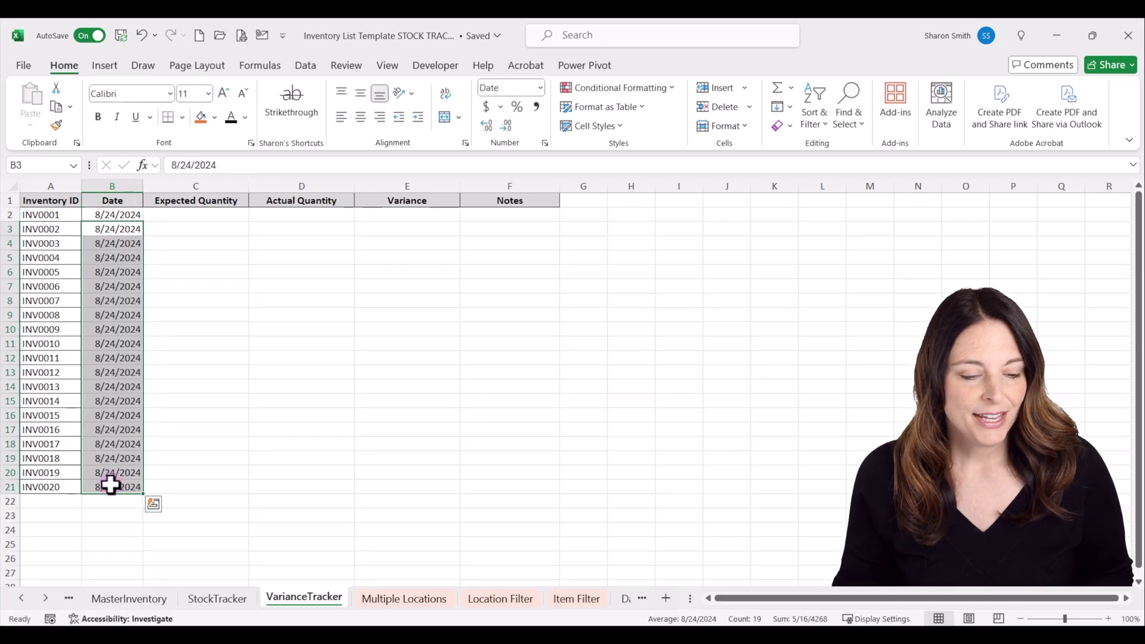
Step: Link Expected Quantity in C2 to the stock quantity with =MasterInventory!E4 and fill the formula down to row 21
left_click(226, 218)
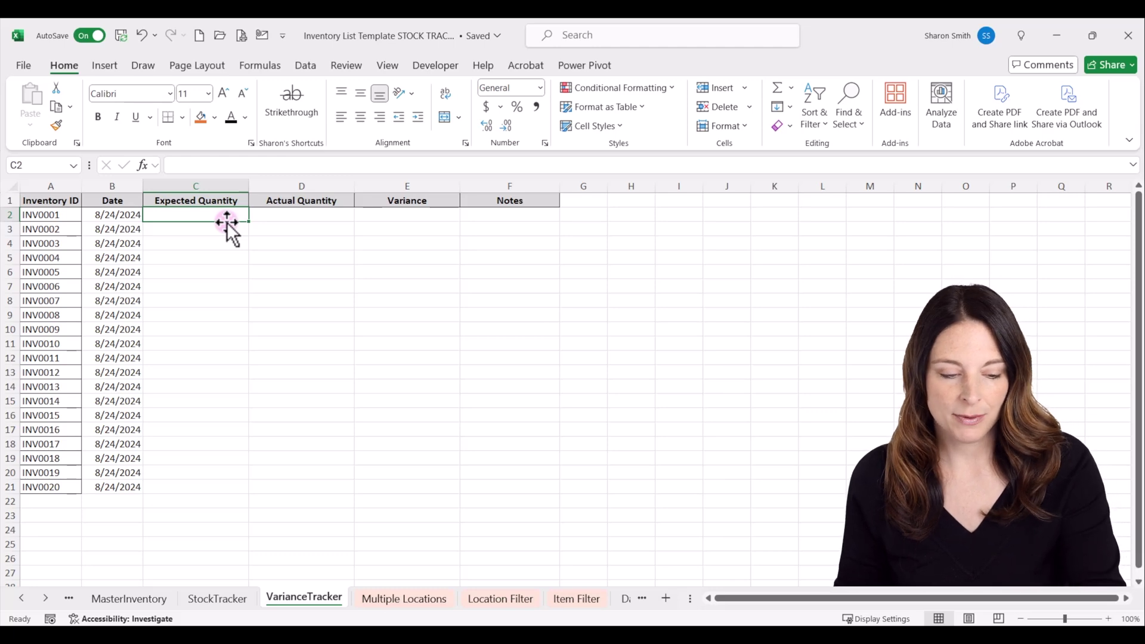
type("=")
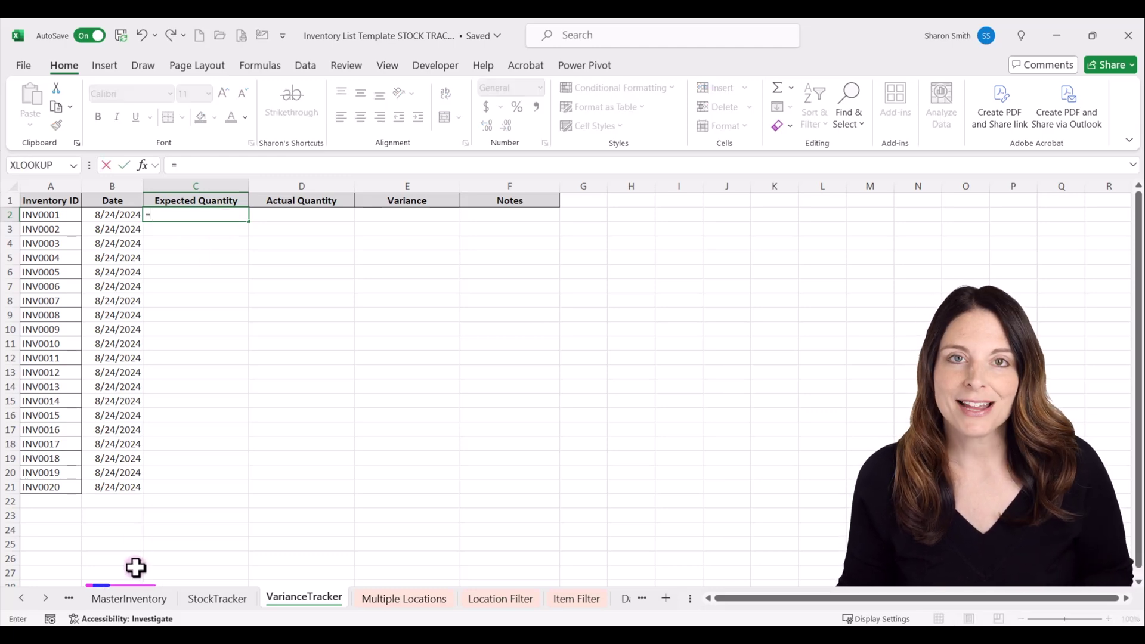
left_click(131, 601)
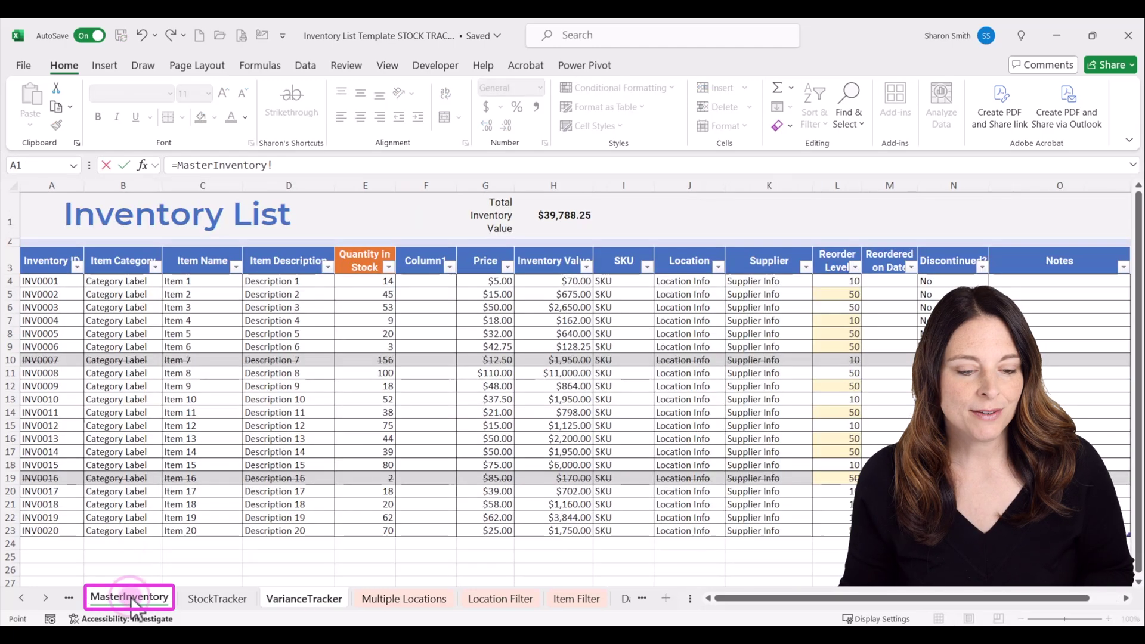
left_click(370, 282)
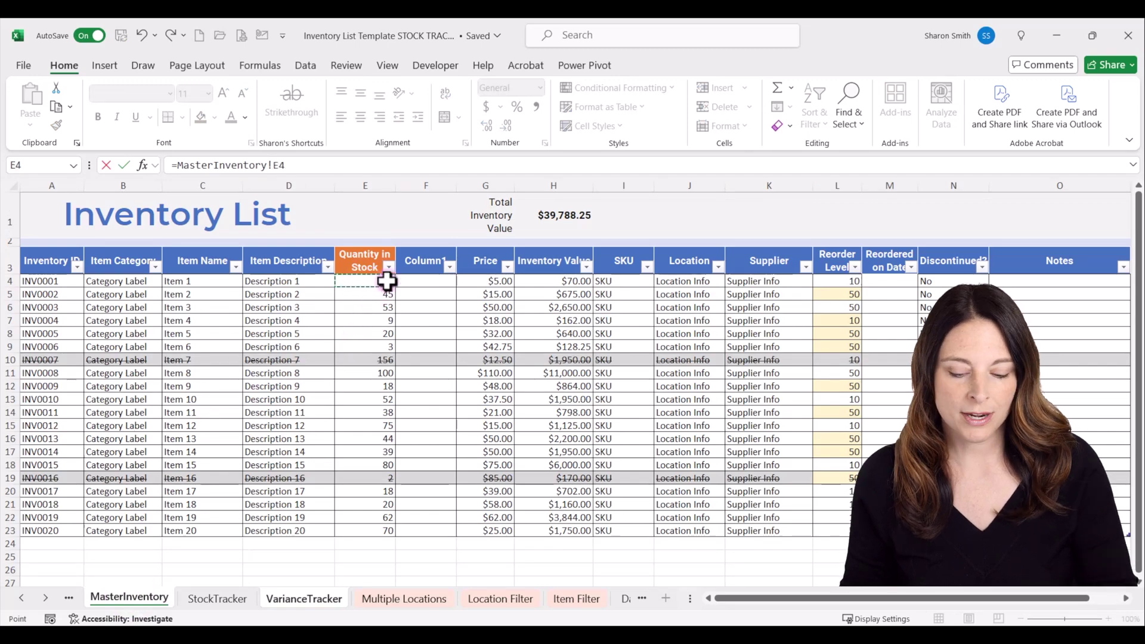
key("Return")
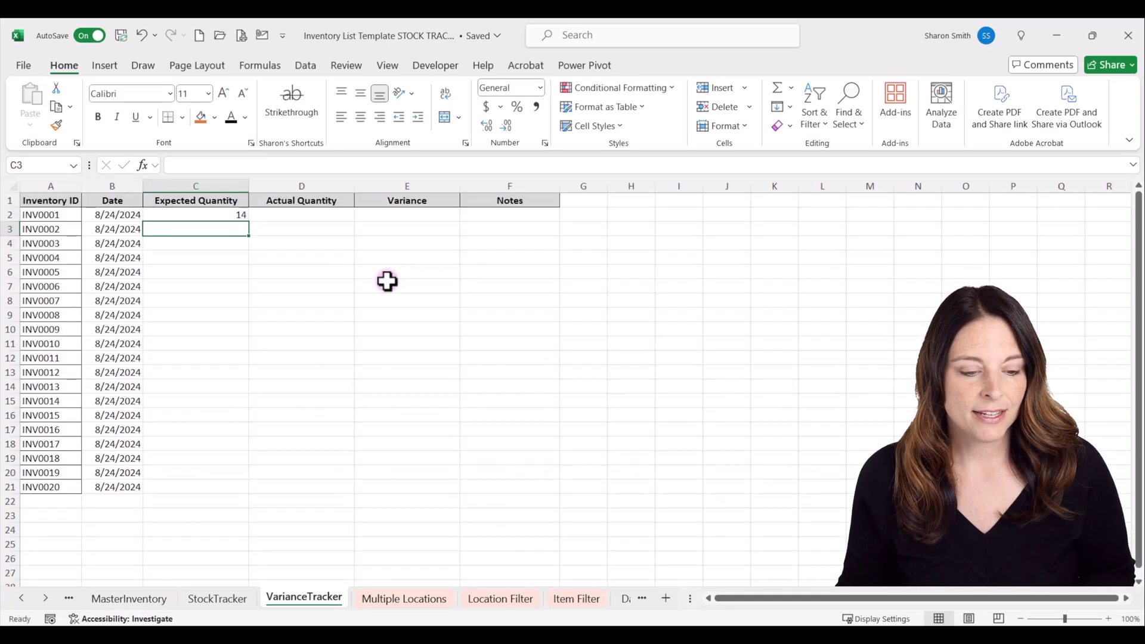
left_click(247, 217)
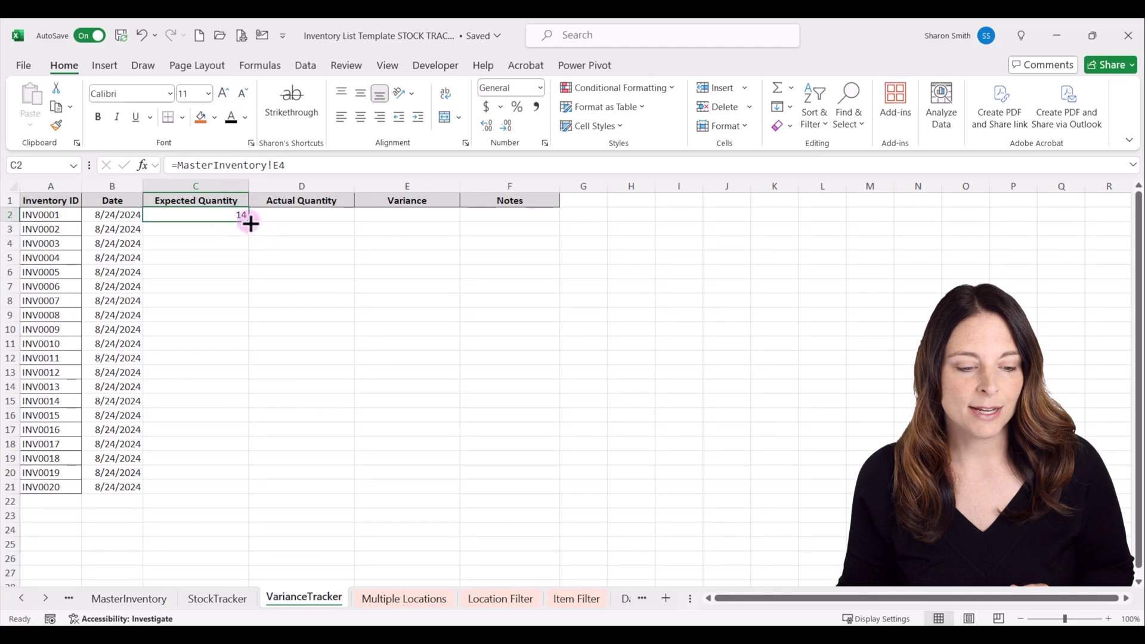
double_click(248, 222)
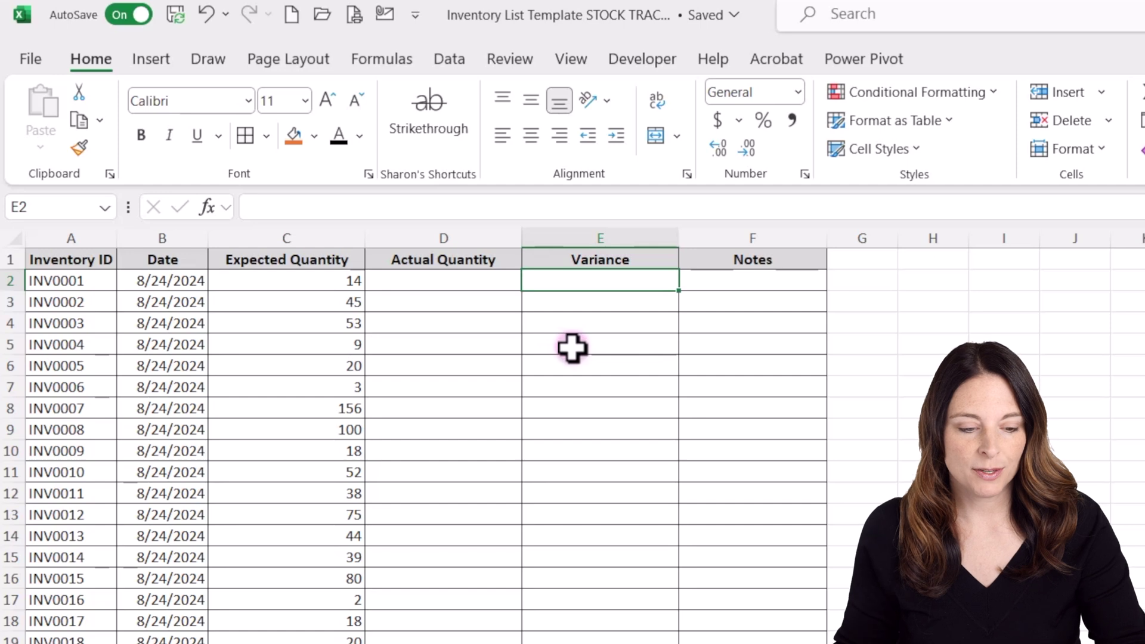
Step: Calculate Variance in E2 as actual minus expected quantity with =D2-C2 and fill the formula down to row 21
type("=")
left_click(490, 288)
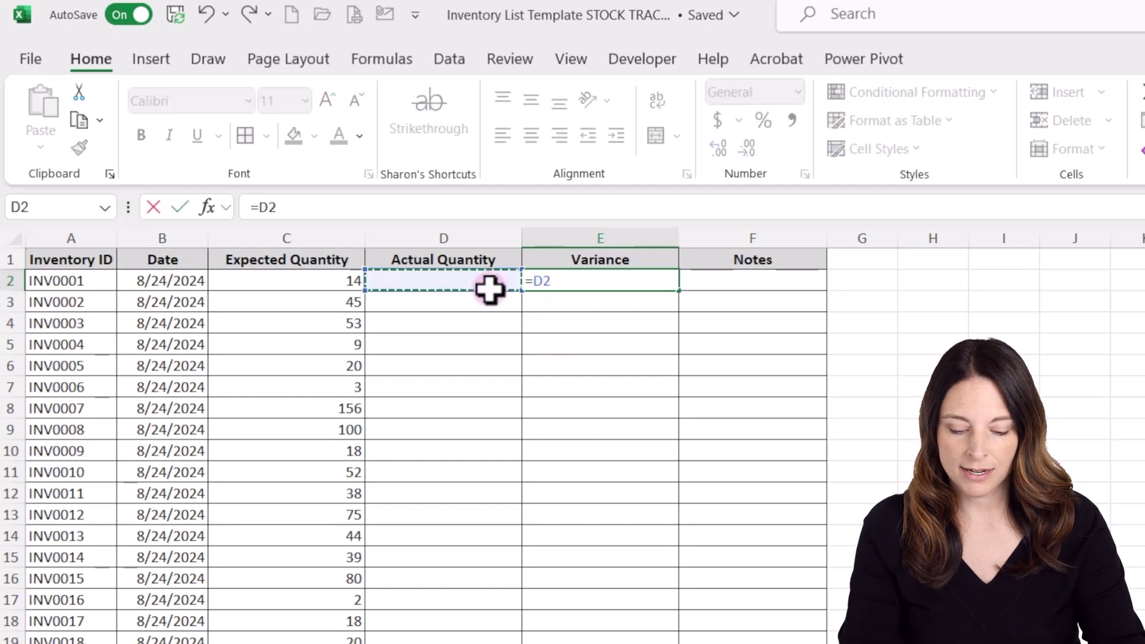
type("-")
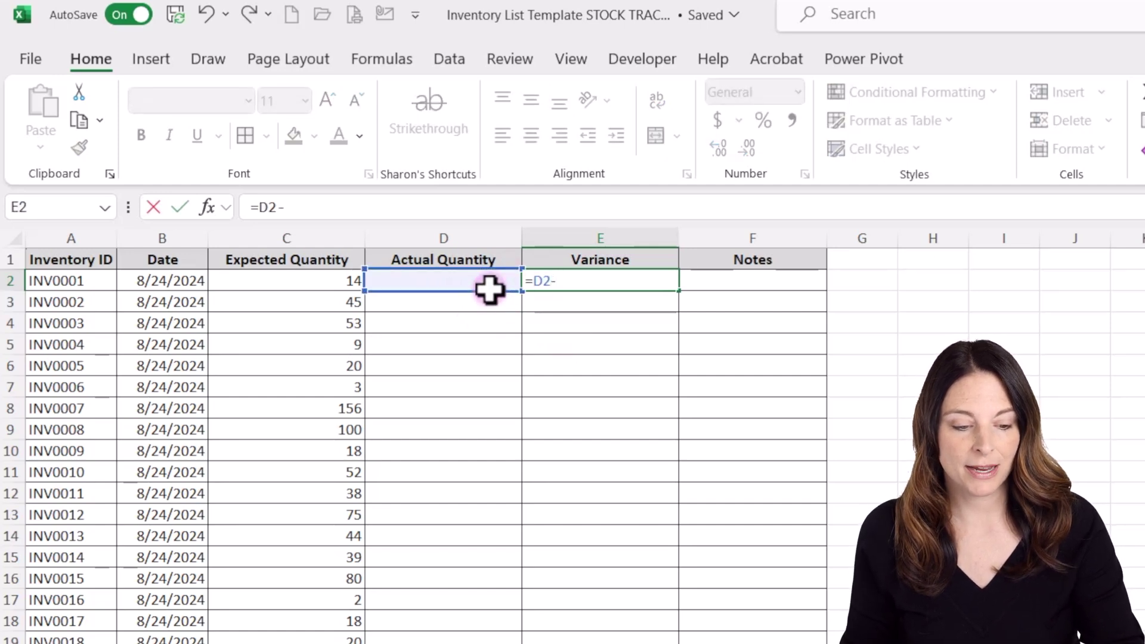
left_click(335, 281)
key("Return")
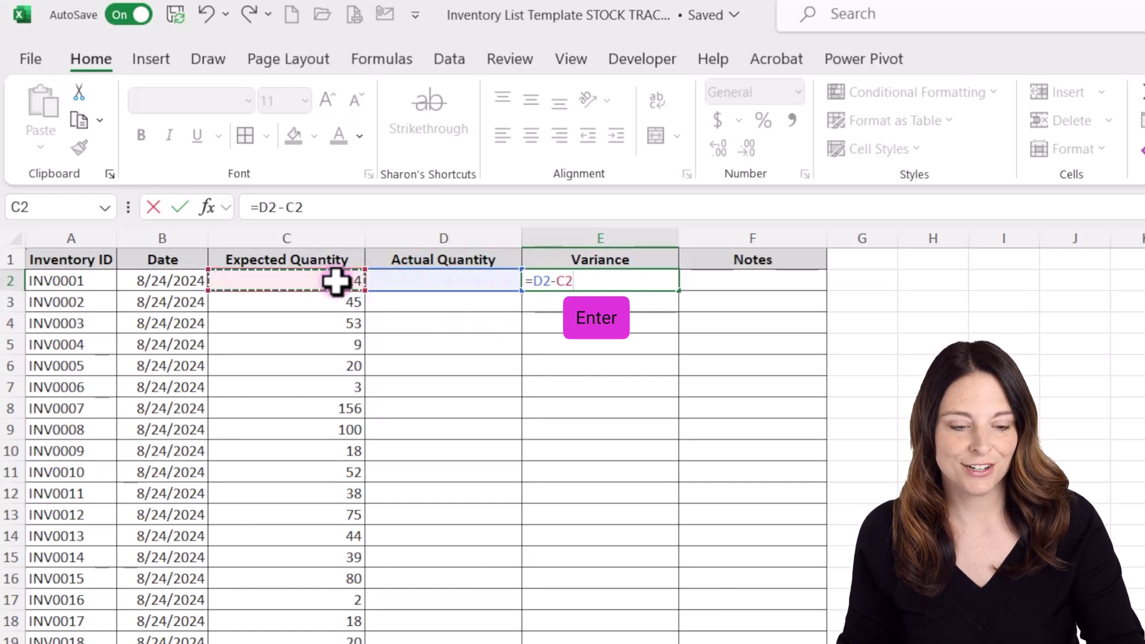
left_click(633, 283)
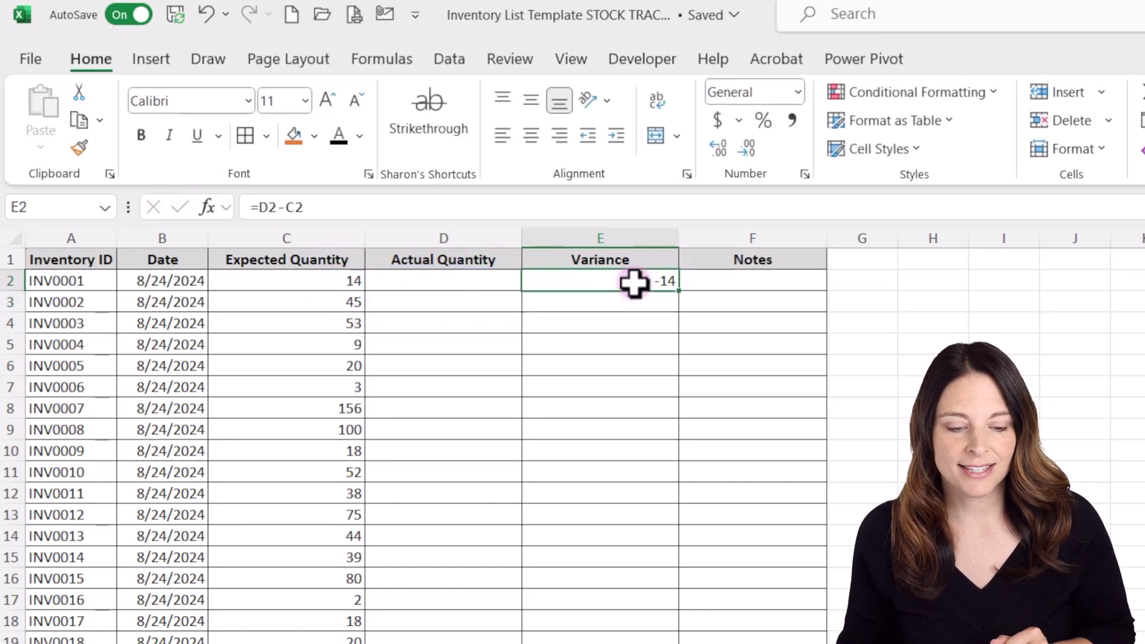
double_click(680, 291)
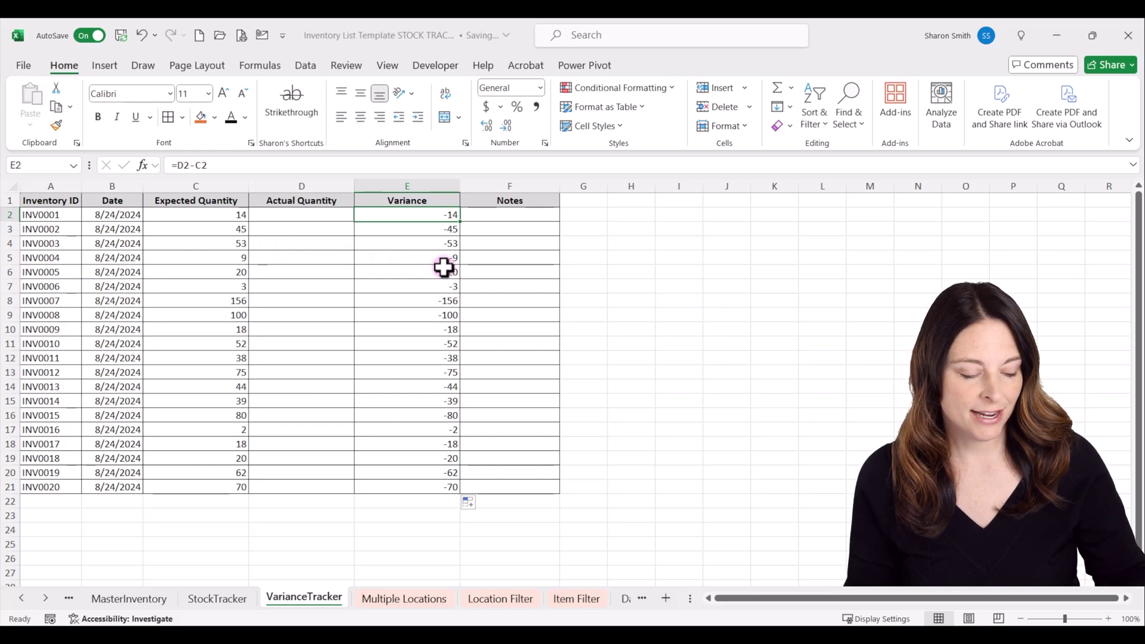
Step: Convert the VarianceTracker range to a table with its header row and insert a blank row above it
key("ctrl+t")
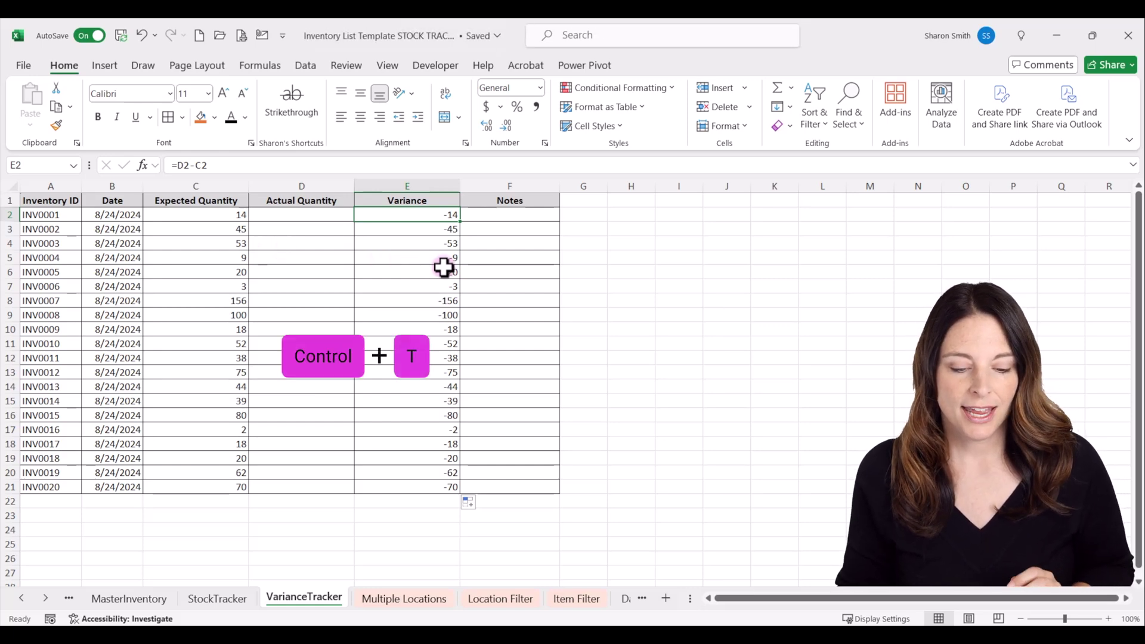
left_click(627, 373)
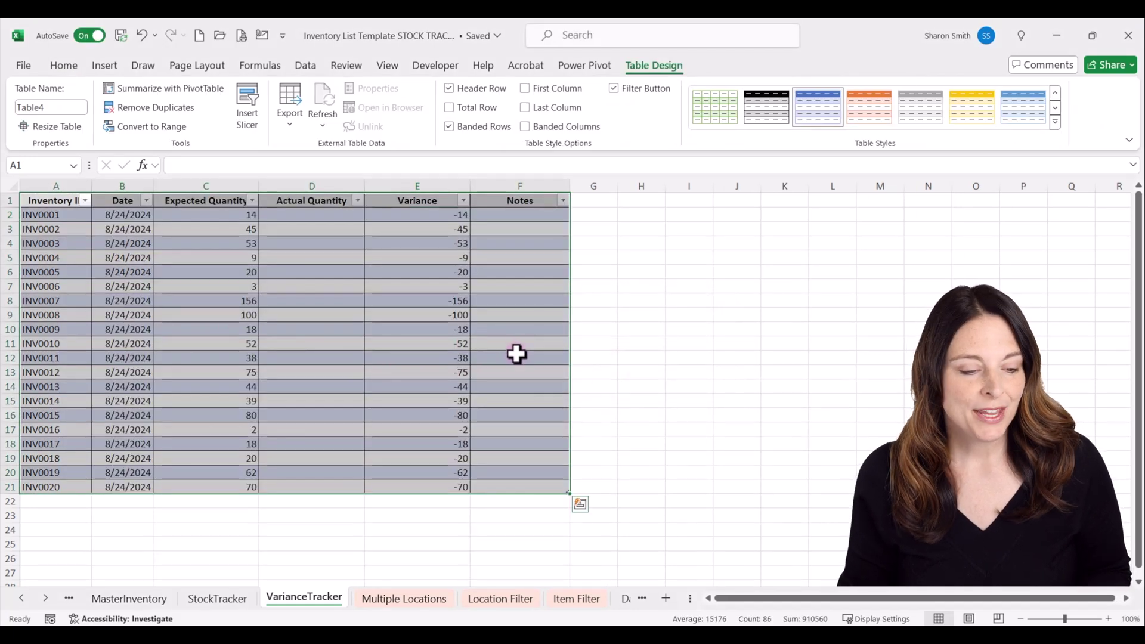
left_click(5, 201)
right_click(5, 200)
left_click(65, 351)
Step: Merge and center A1:F1 and enter the title Physical Inventory Audit Count
left_click(64, 200)
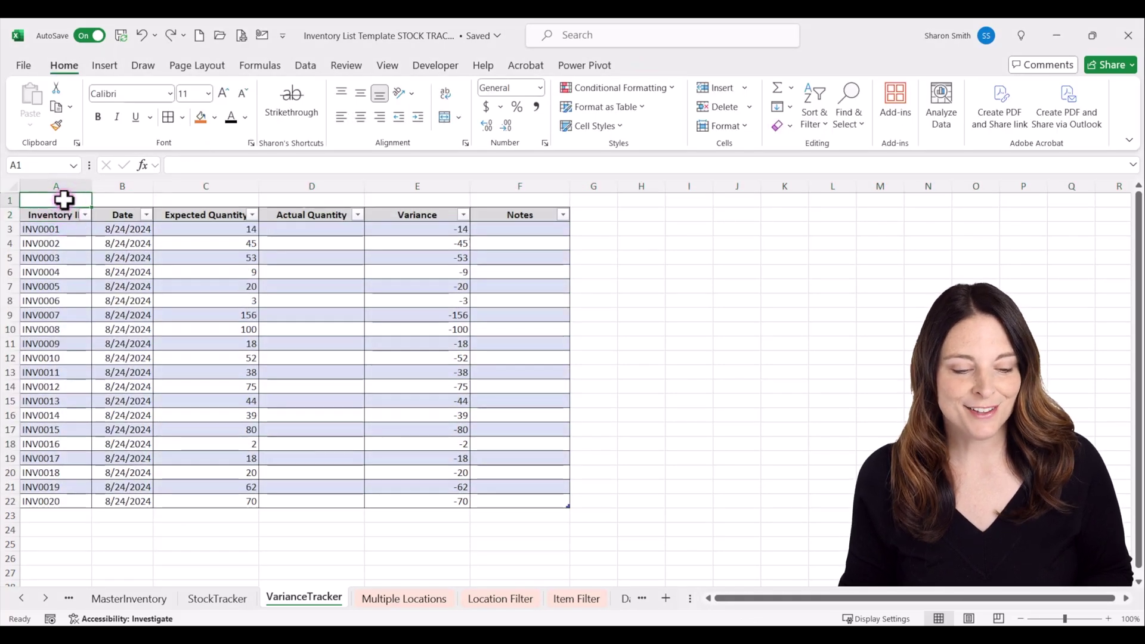
left_click_drag(65, 198, 517, 202)
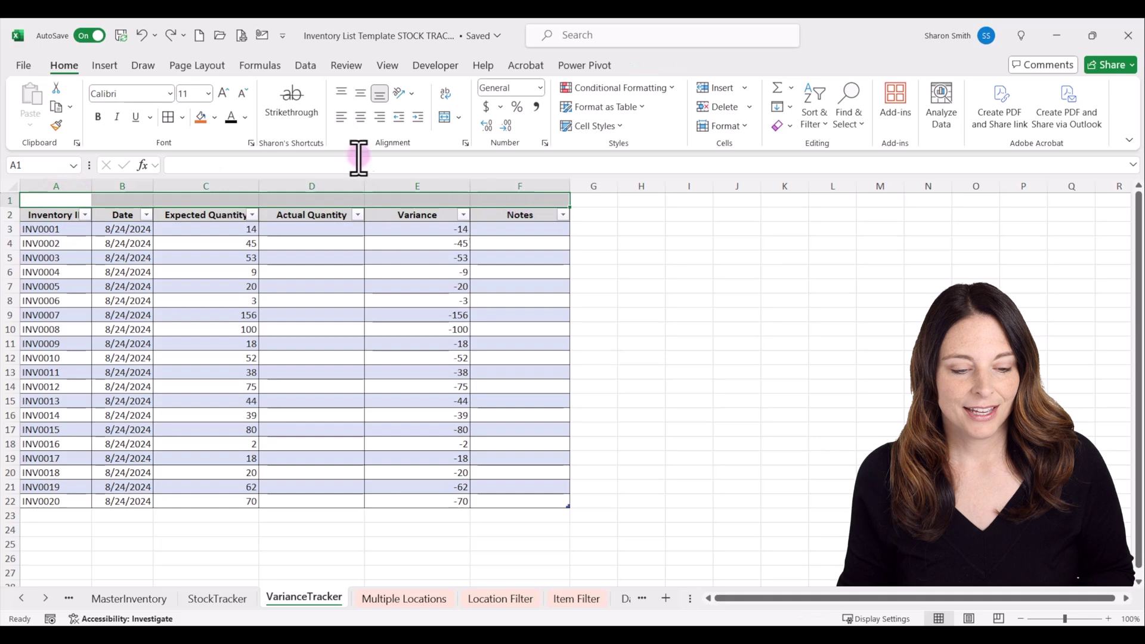
left_click(444, 117)
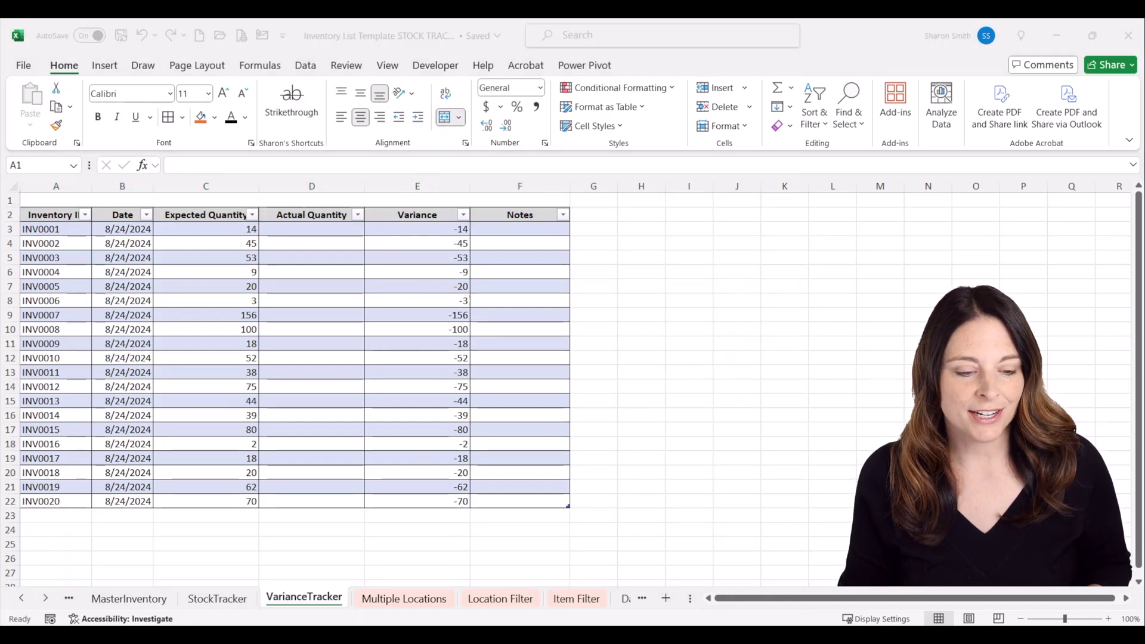
left_click(285, 195)
type("Physica")
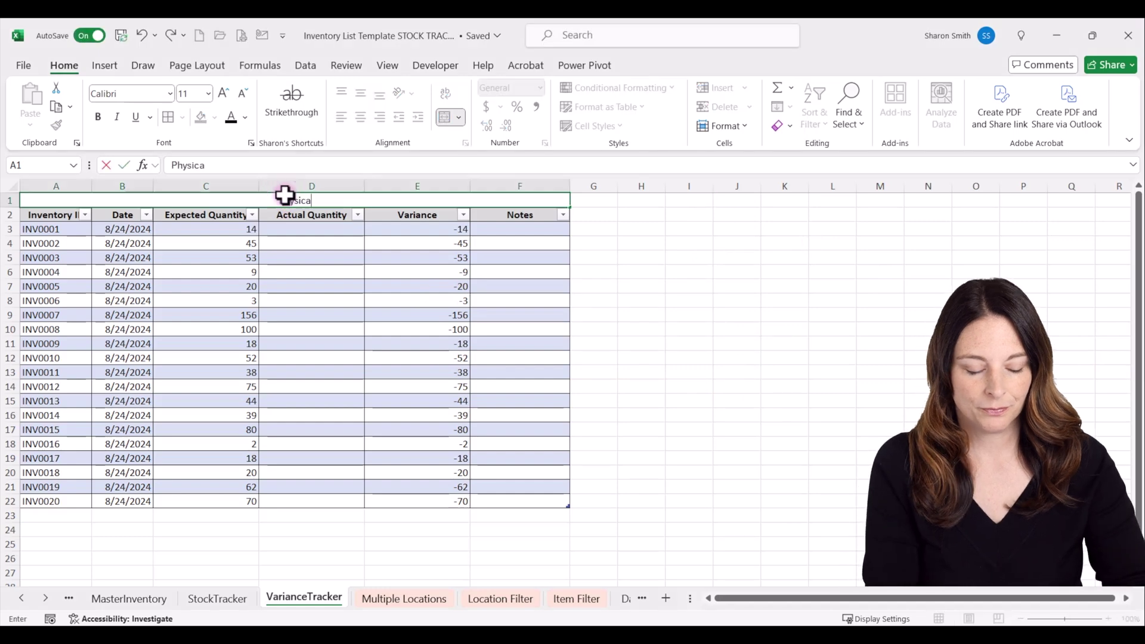
type("l Inventory Audit Count")
key("ctrl+Return")
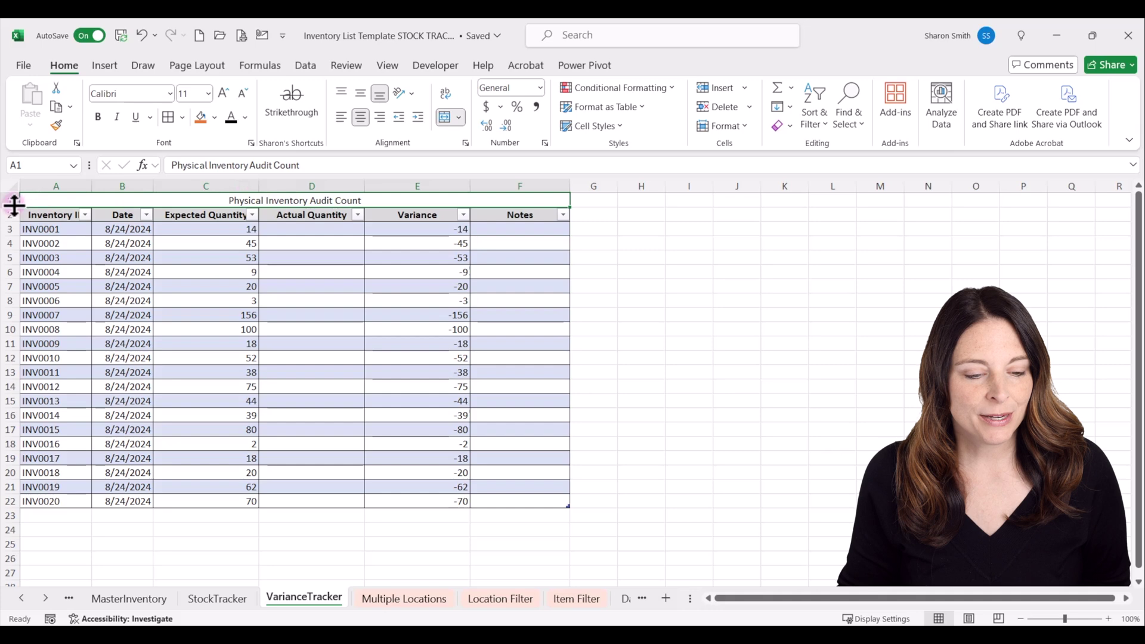
Step: Make row 1 taller and format the title as bold, 16 pt and vertically centered
left_click_drag(14, 206, 14, 214)
left_click(224, 93)
left_click(224, 93)
left_click(224, 93)
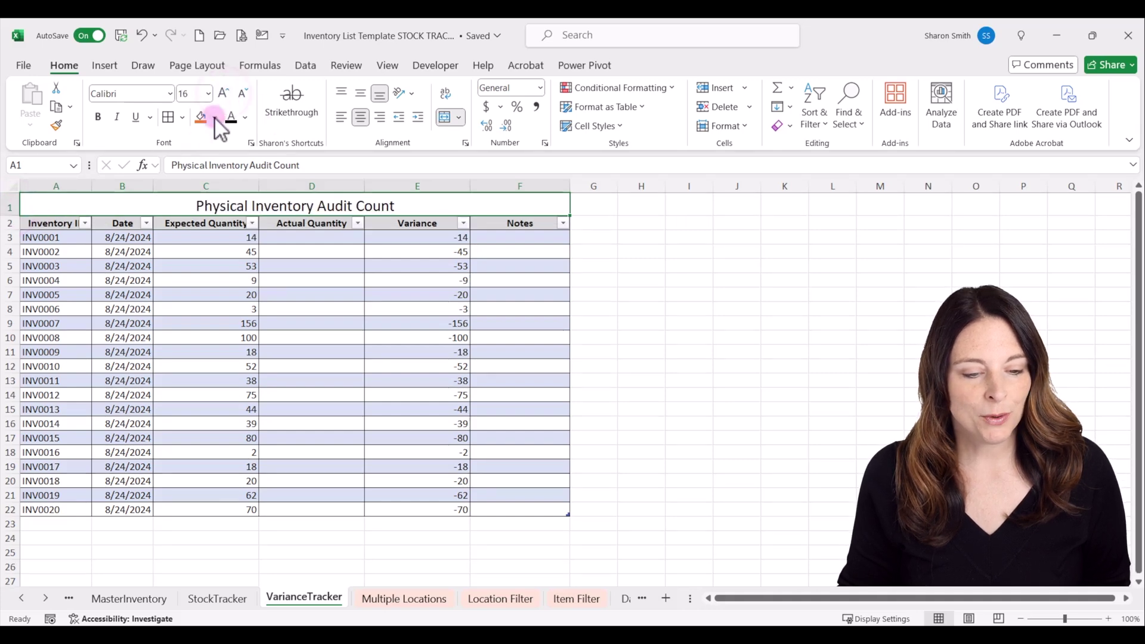
left_click(99, 117)
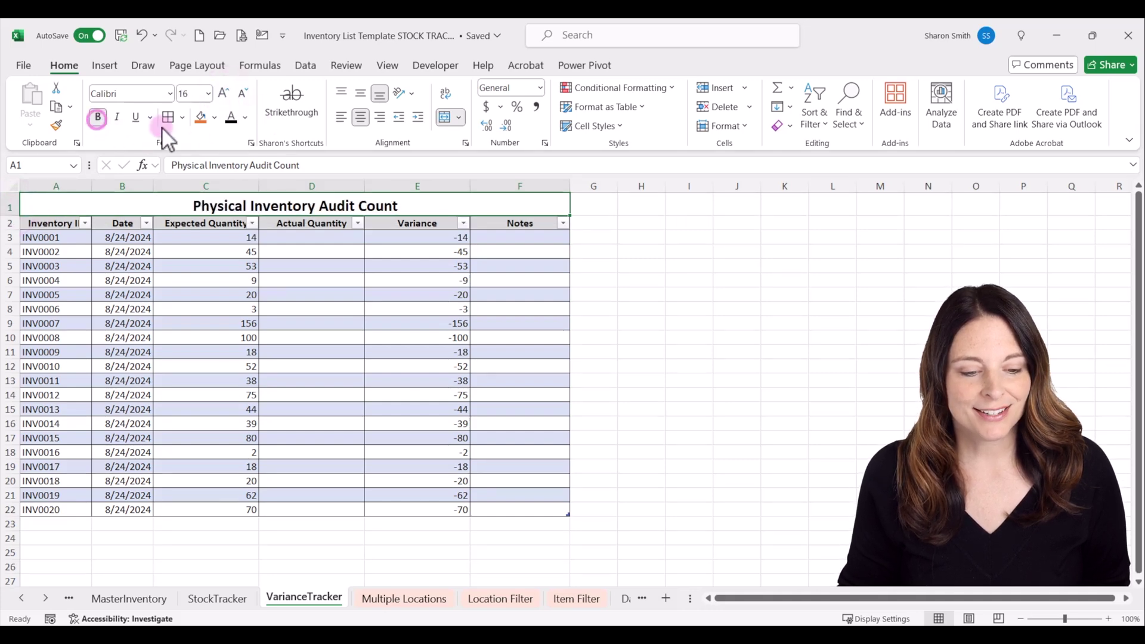
left_click(360, 92)
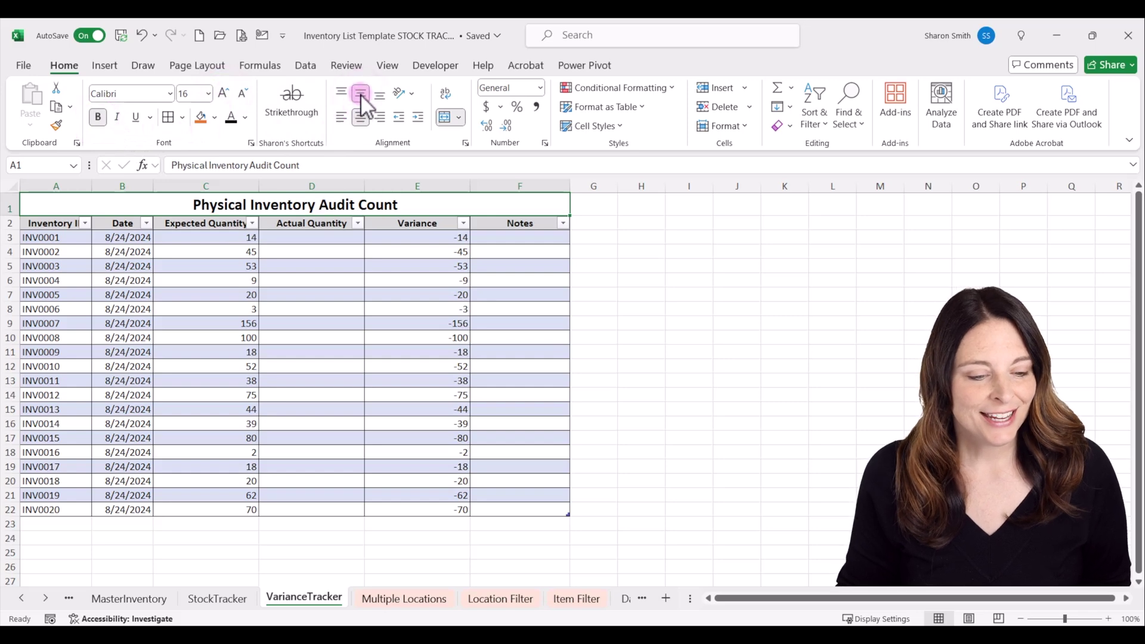
Step: Give the merged title cell a blue fill with white text
left_click(213, 119)
left_click(245, 154)
left_click(74, 236)
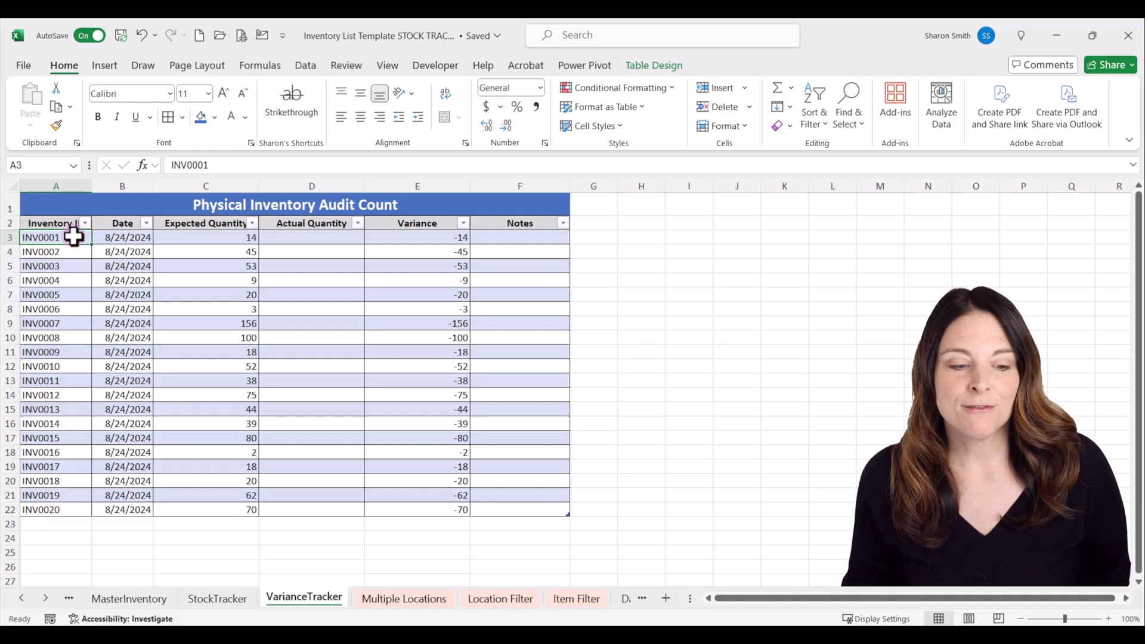
Step: Enter the Actual Quantity counts 13 for INV0001 and 45 for INV0002
left_click(327, 239)
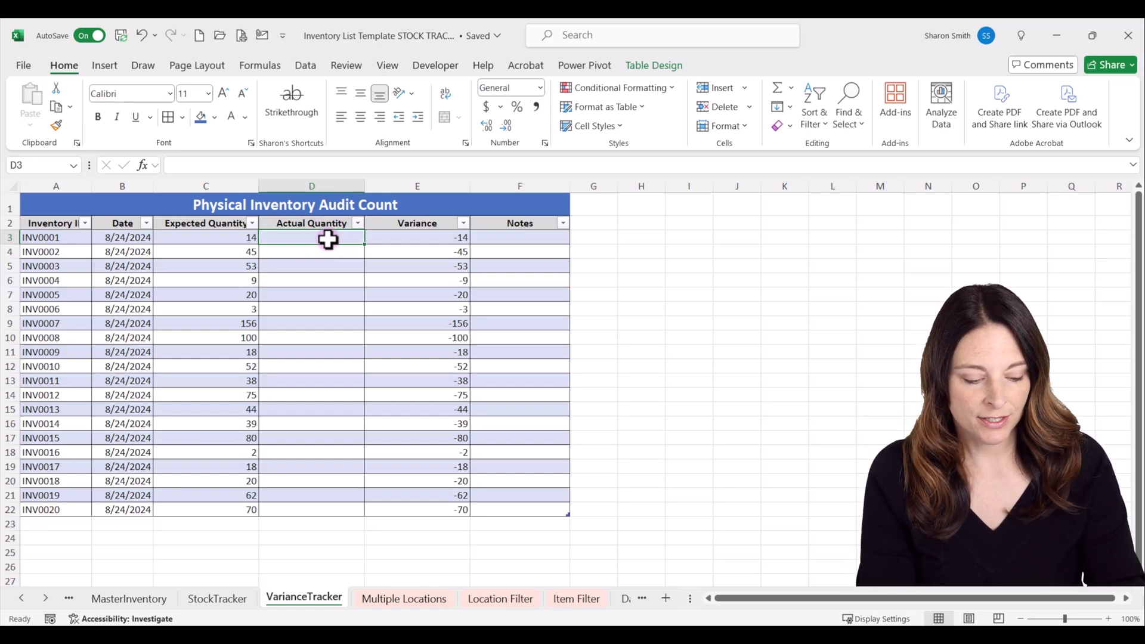
type("13")
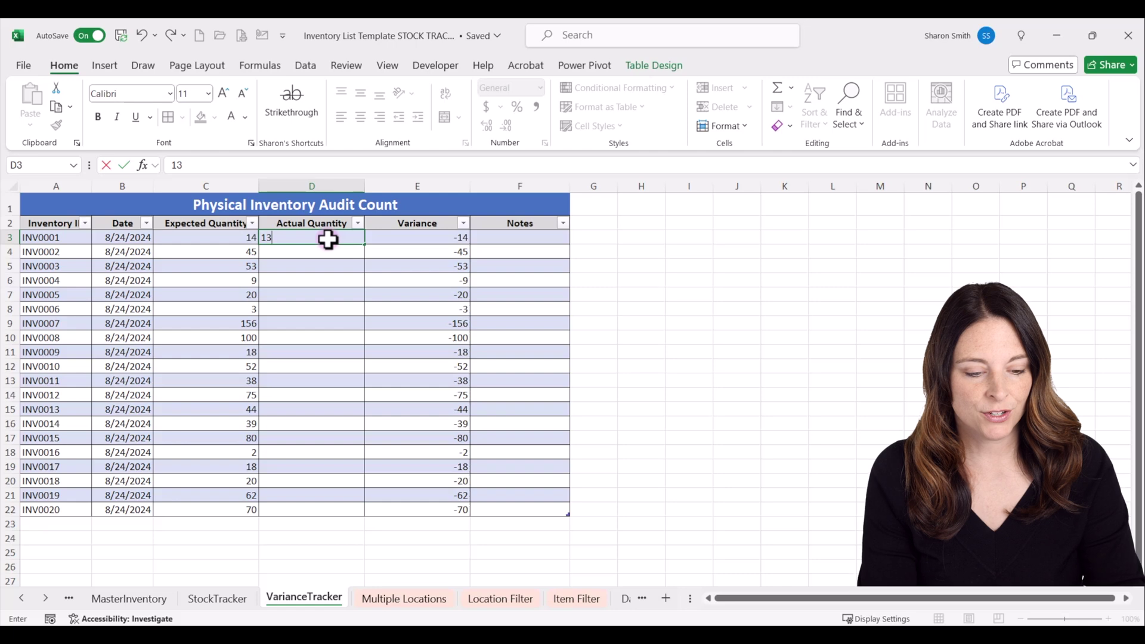
key("Return")
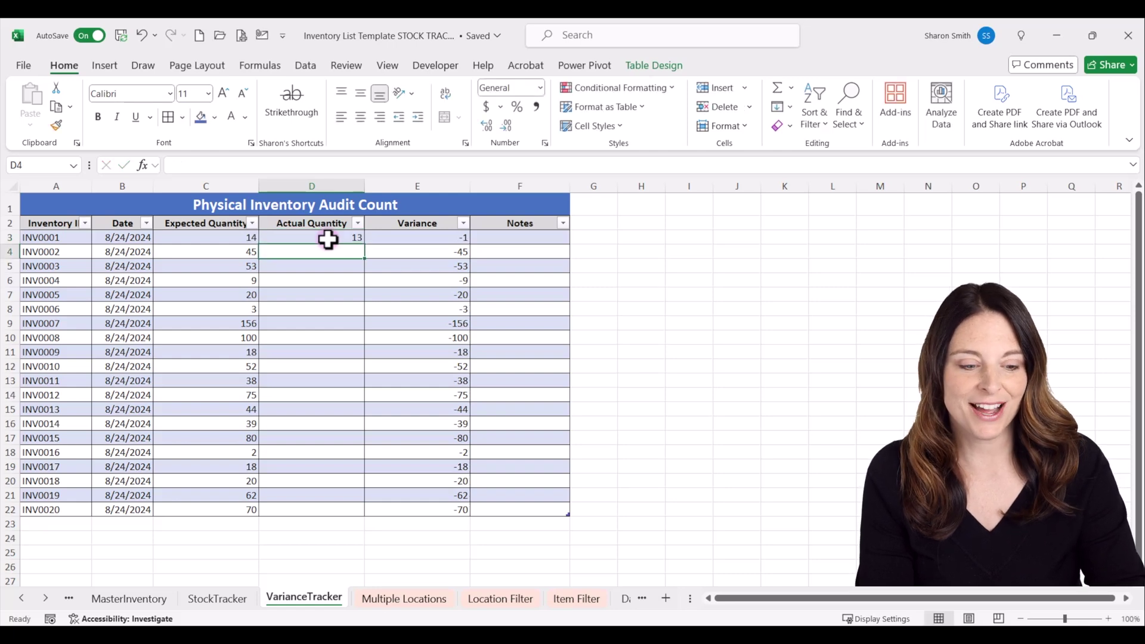
type("45")
key("Return")
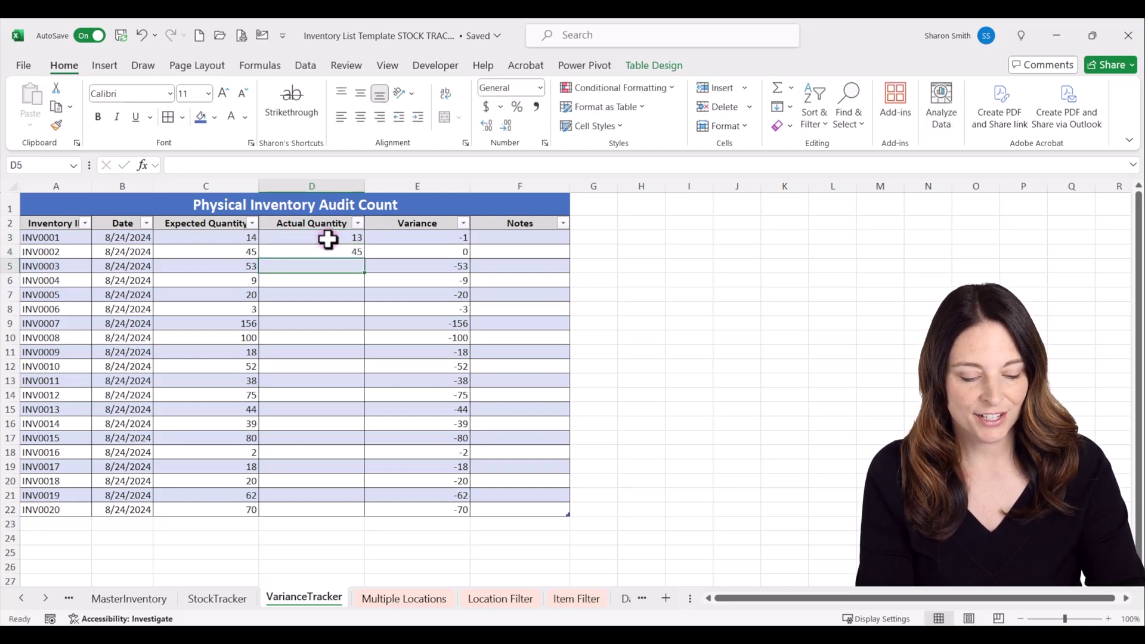
Step: Enter the Actual Quantity 55 for INV0003 and the note Missing Item for INV0001
type("55")
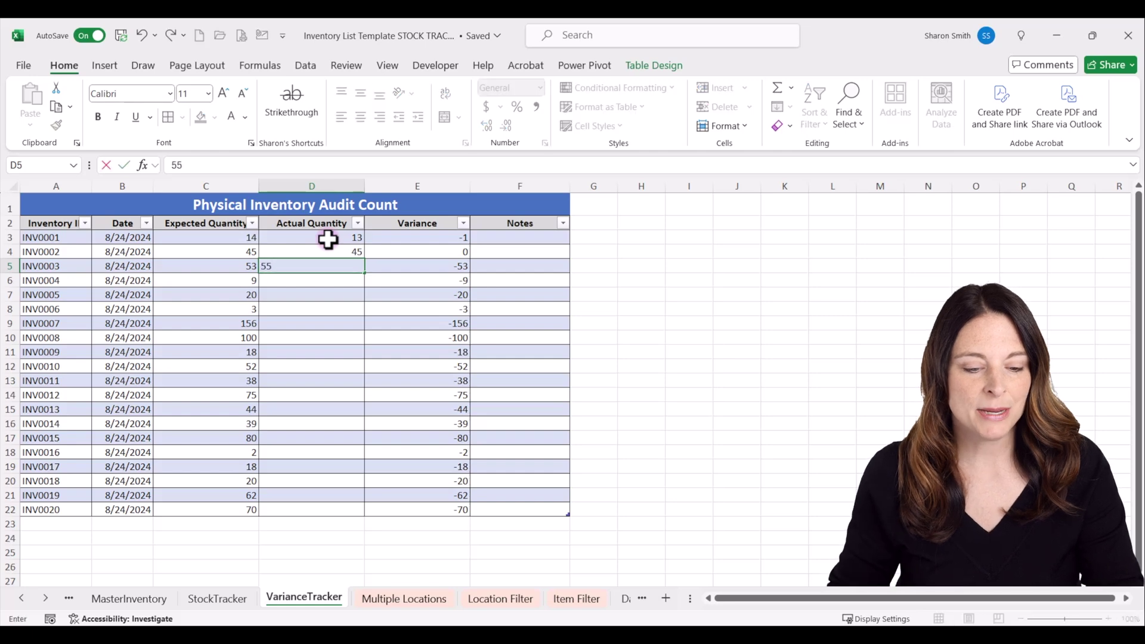
key("Return")
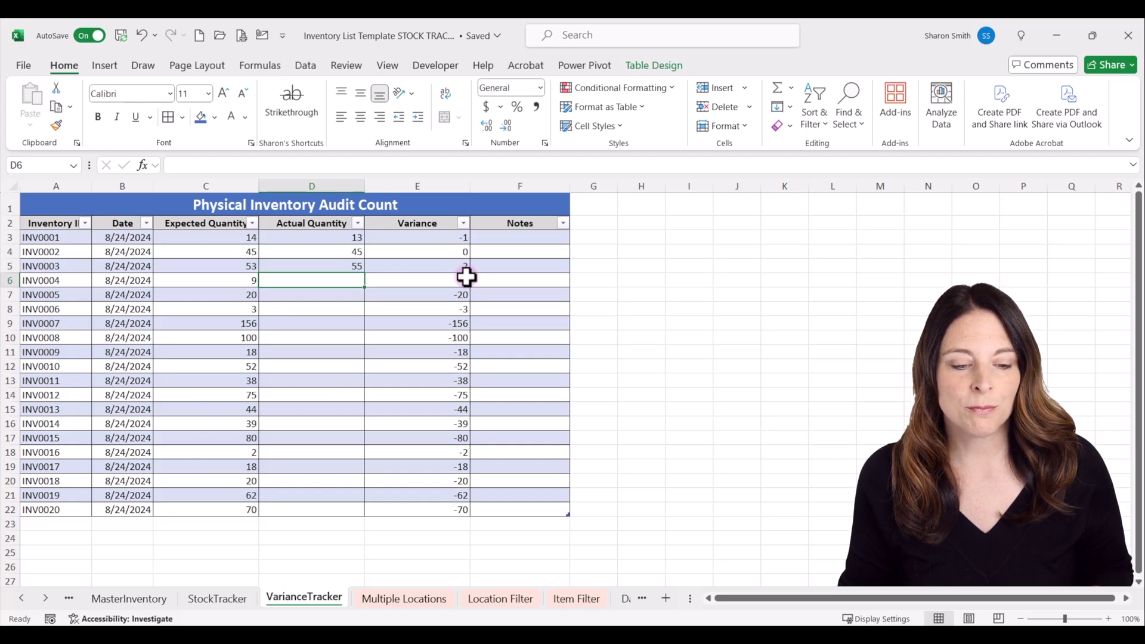
left_click(508, 240)
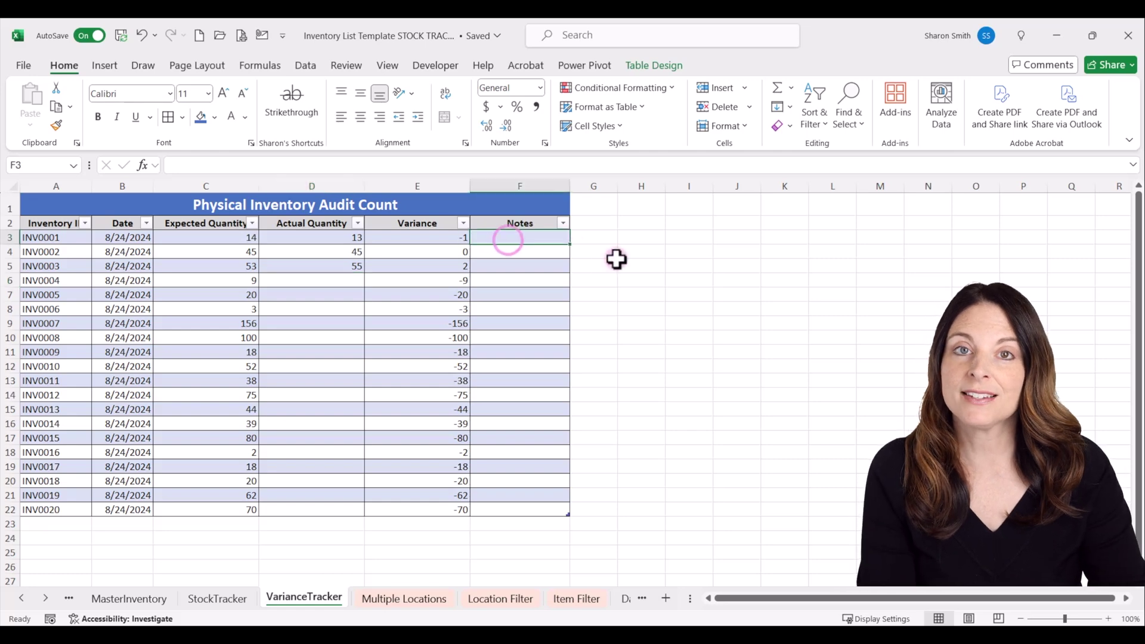
type("Mis")
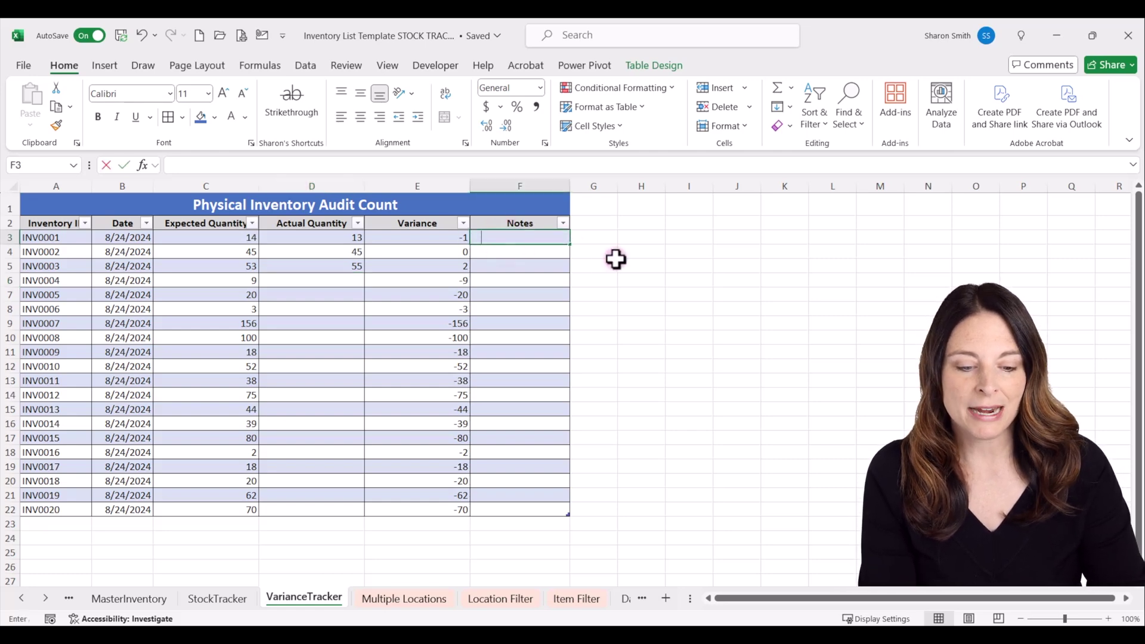
type("sing Item")
key("Return")
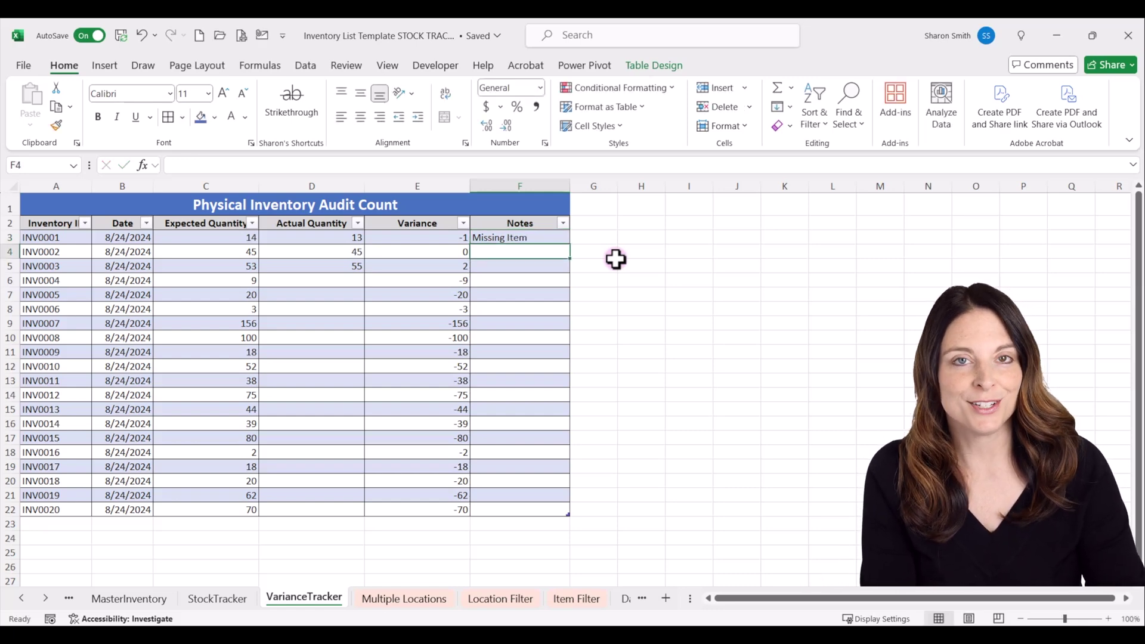
Step: Enter the note Inventory Check for INV0002 and a note marking INV0003 as a returned item
type("Inventory Ch")
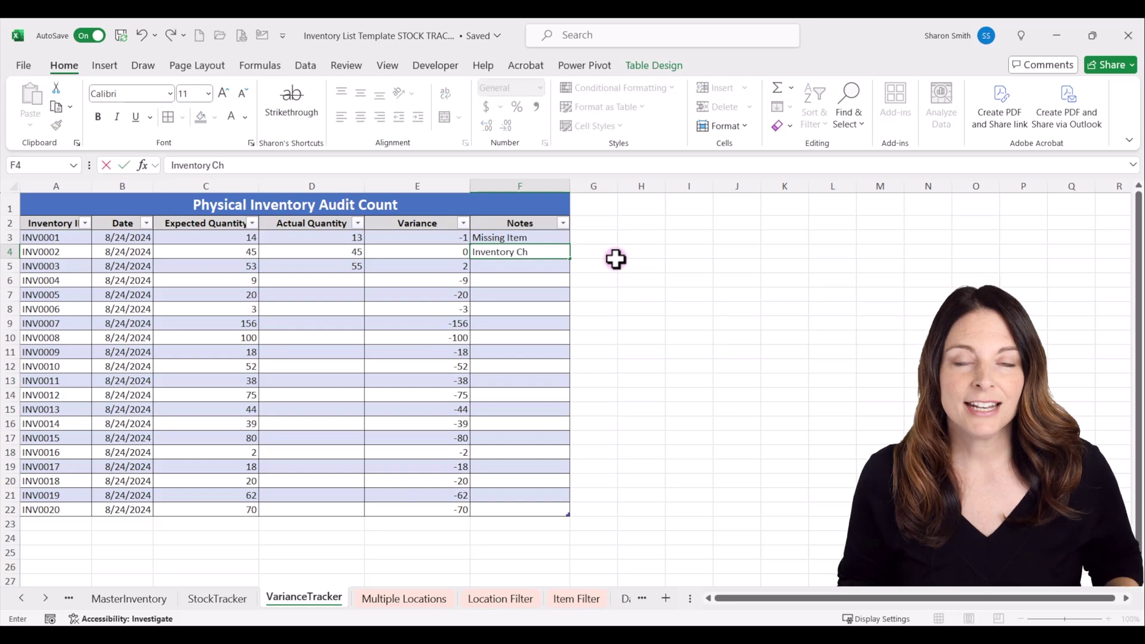
type("eck")
key("Return")
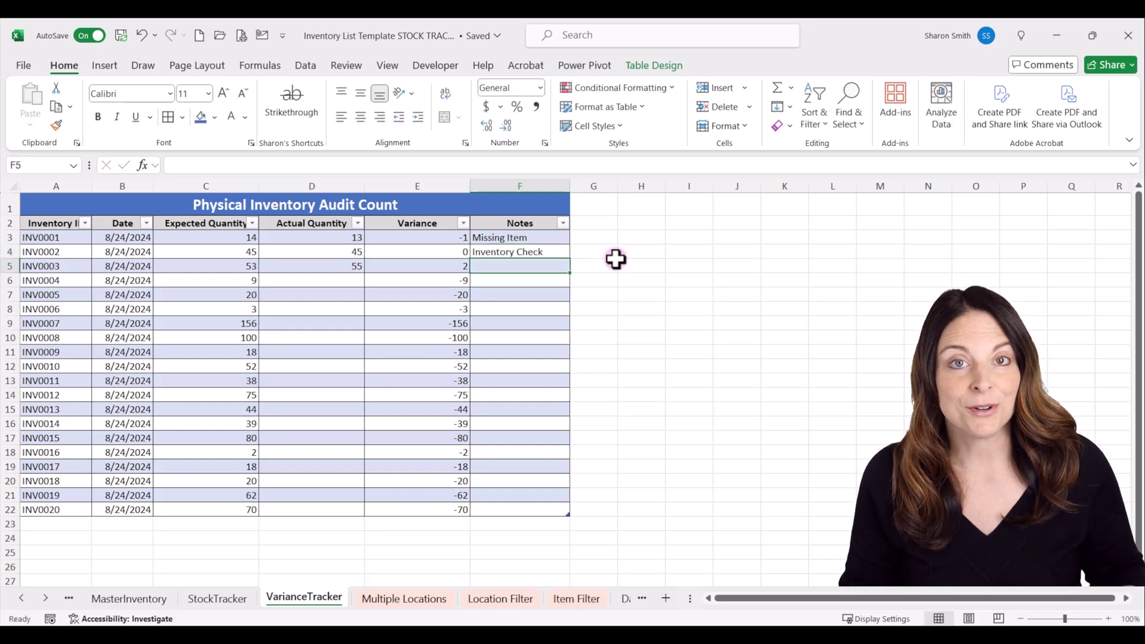
type("Reg")
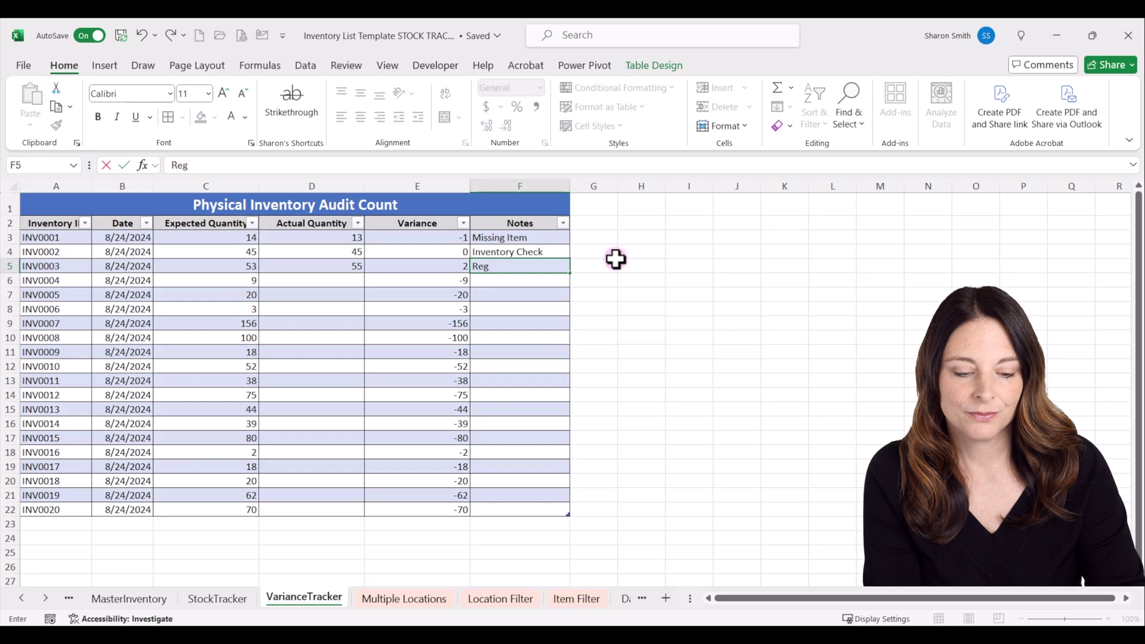
type("urned Item")
key("Return")
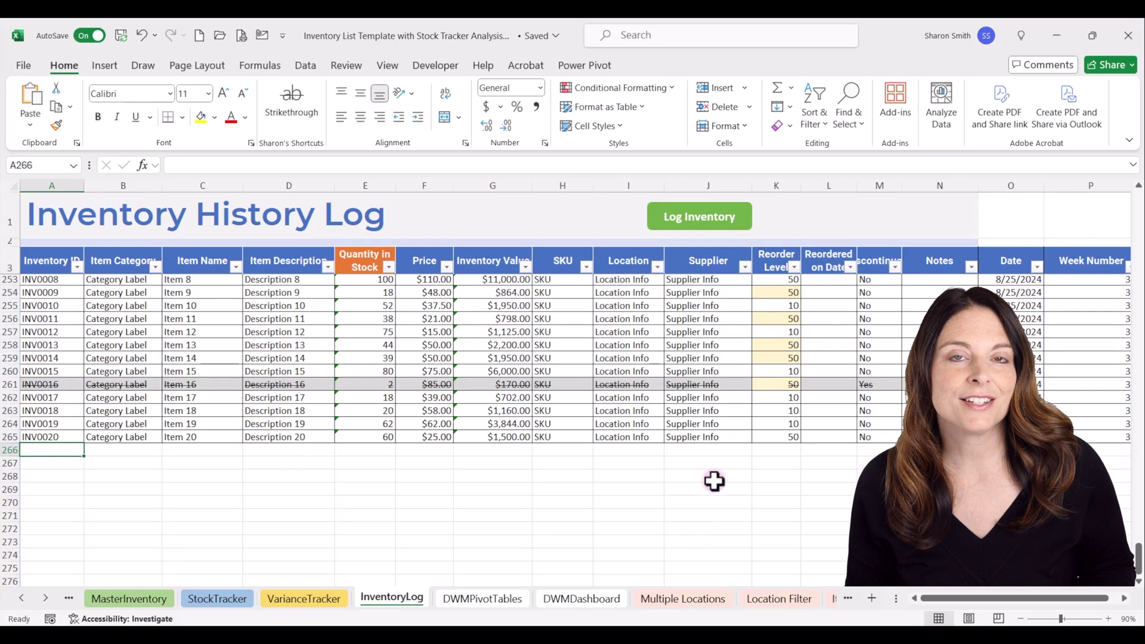
Step: Log the current inventory into the Inventory History Log and dismiss the confirmation
left_click(702, 217)
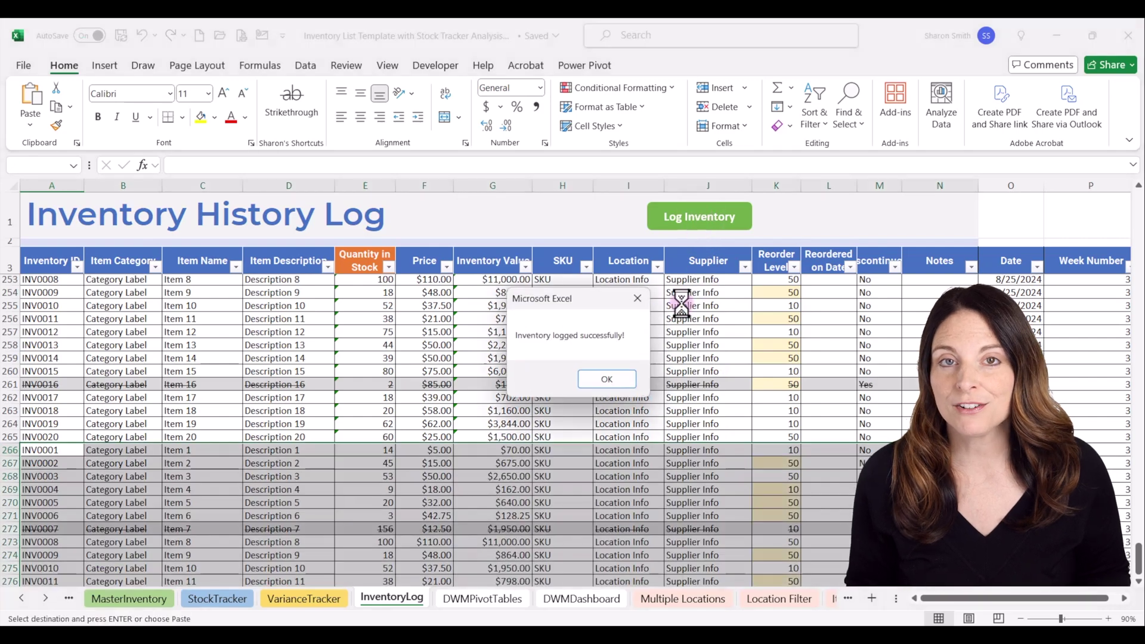
left_click(610, 380)
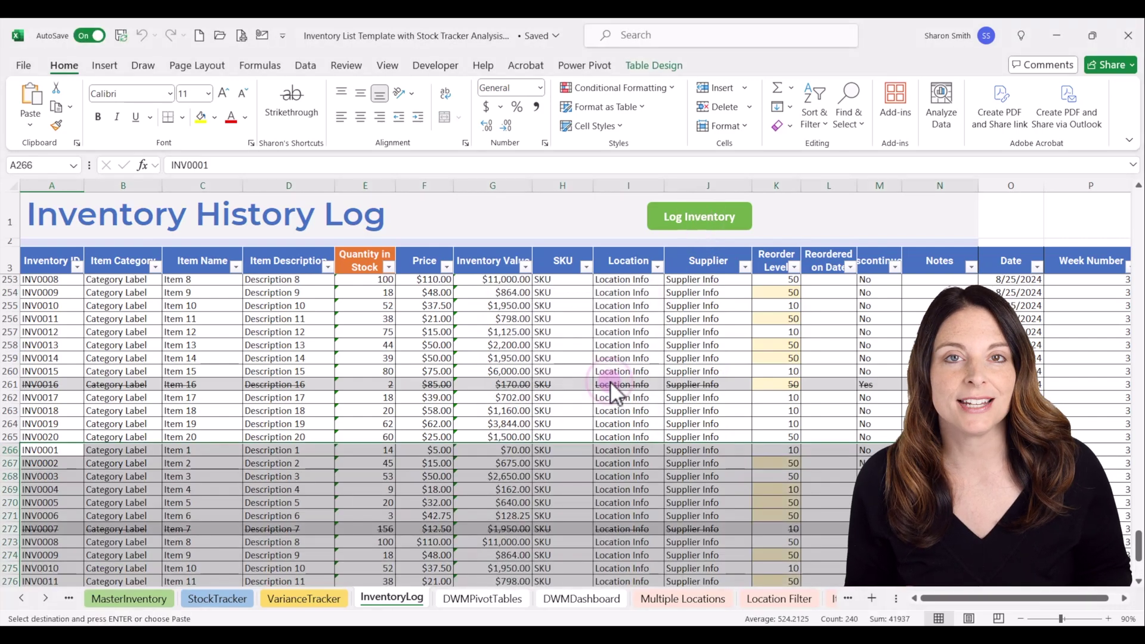
Step: Filter the DWMDashboard charts to Inventory IDs INV0001 and INV0002, and clear the slicer filter
left_click(583, 598)
left_click(574, 506)
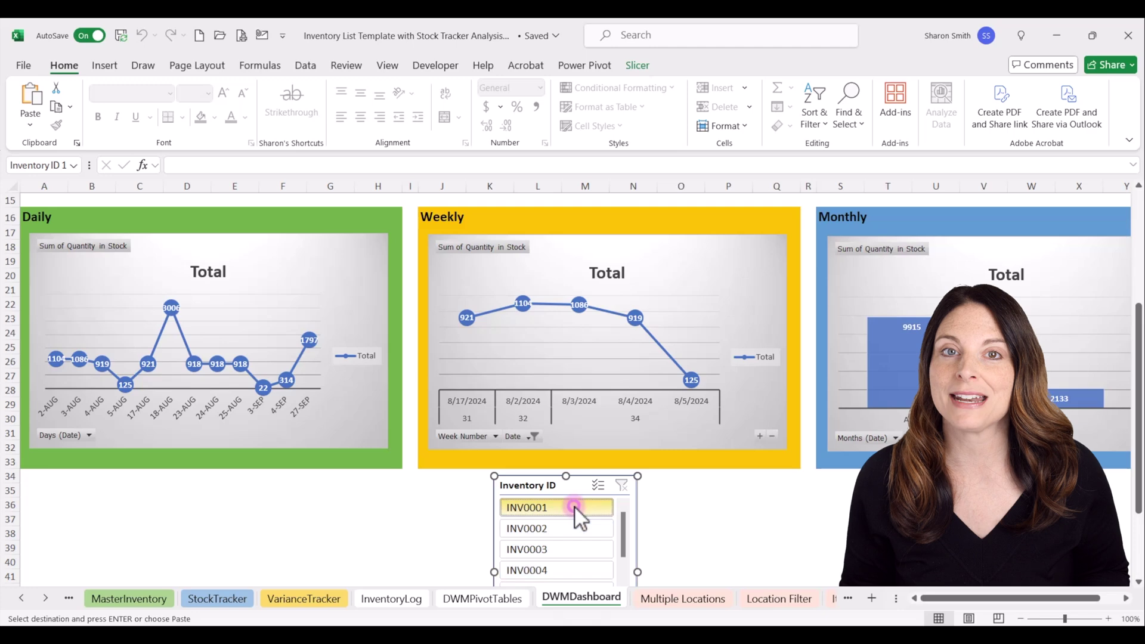
left_click(570, 530, "ctrl")
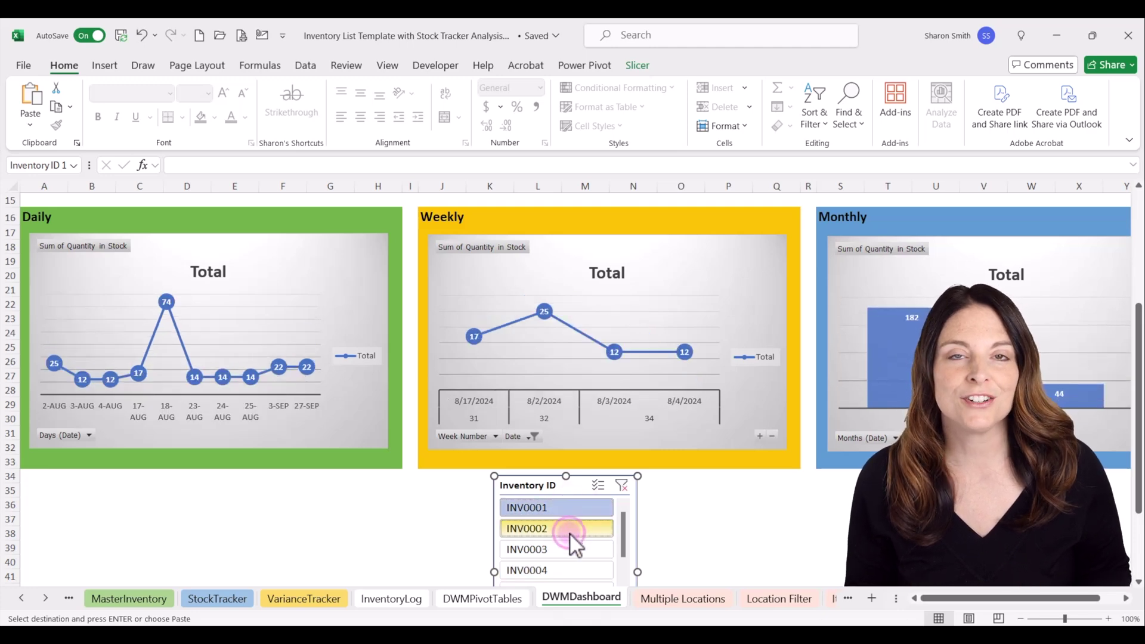
left_click(625, 488)
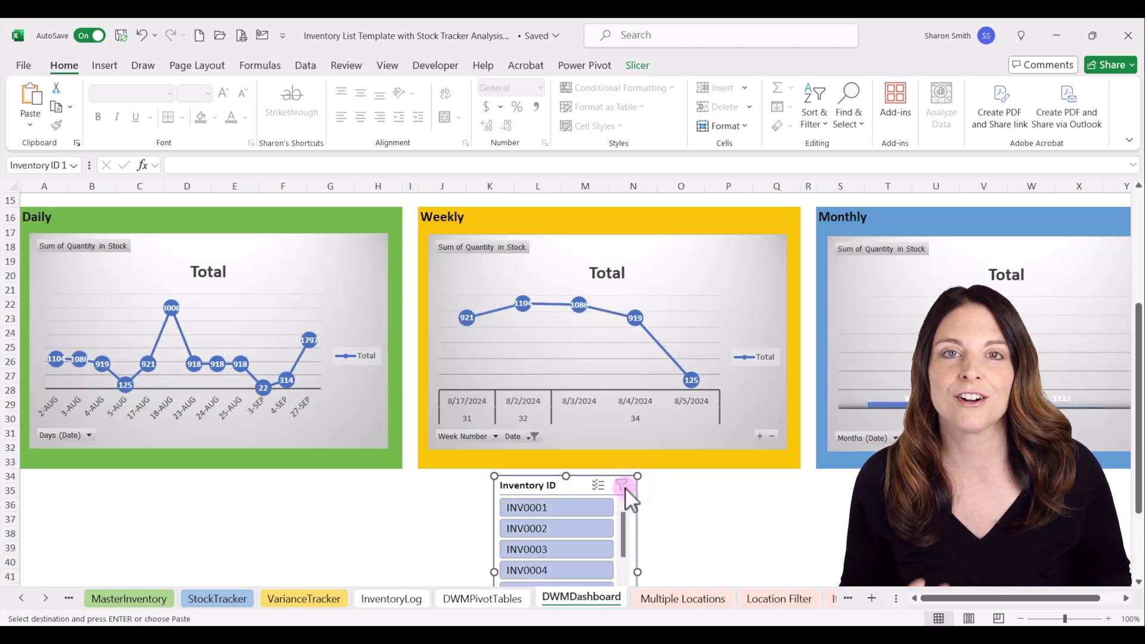